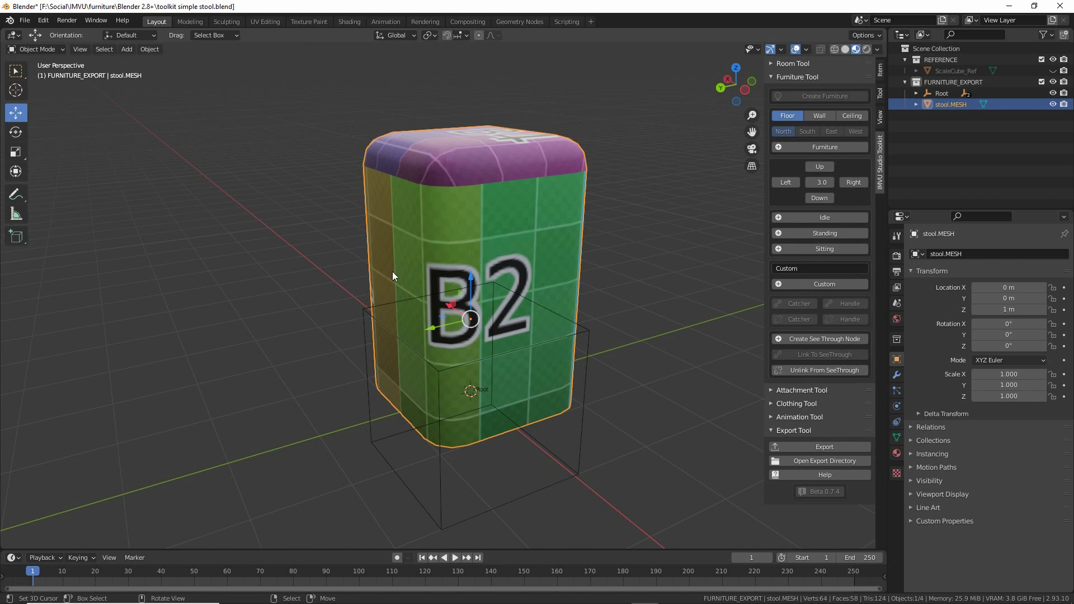
- Select the Root node at the base of the stool mesh
mouse_move(391, 274)
middle_mouse_down()
mouse_move(556, 285)
mouse_move(397, 280)
middle_mouse_up()
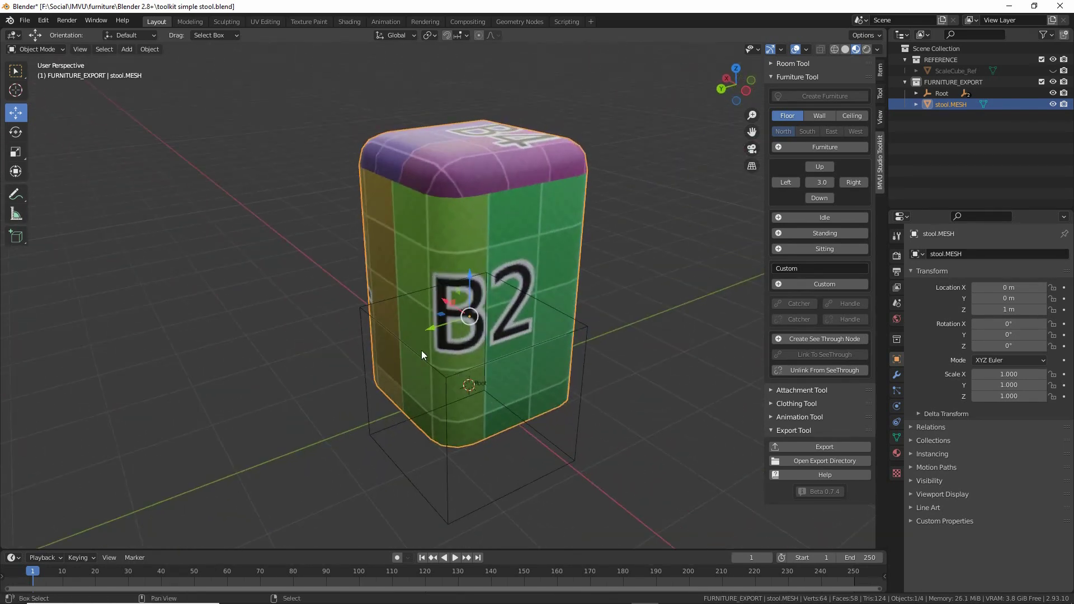
middle_click_drag(421, 348, 418, 311)
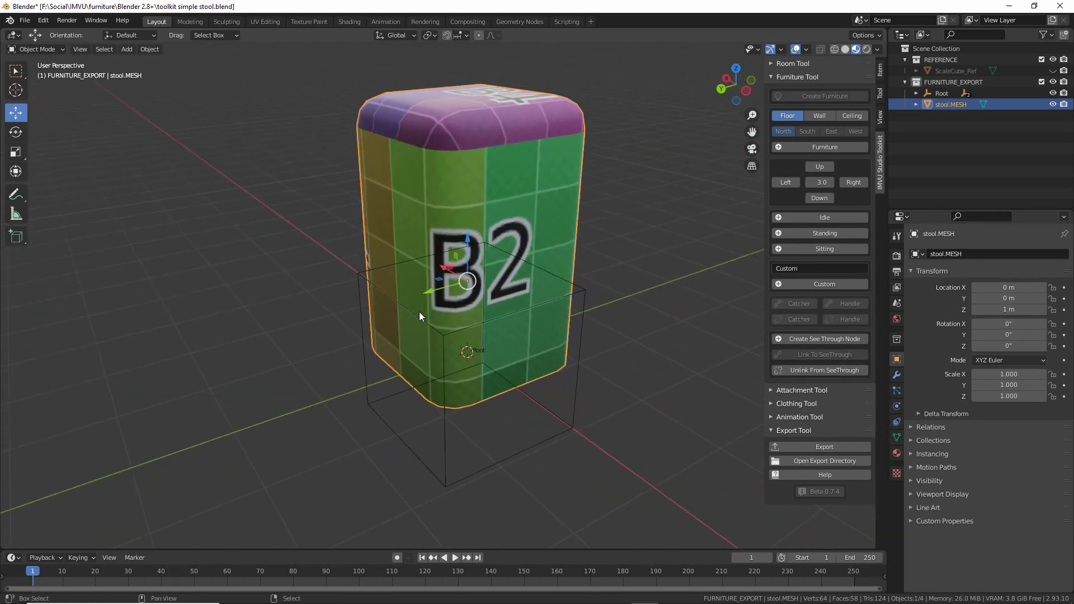
left_click(446, 431)
middle_click_drag(532, 421, 572, 412)
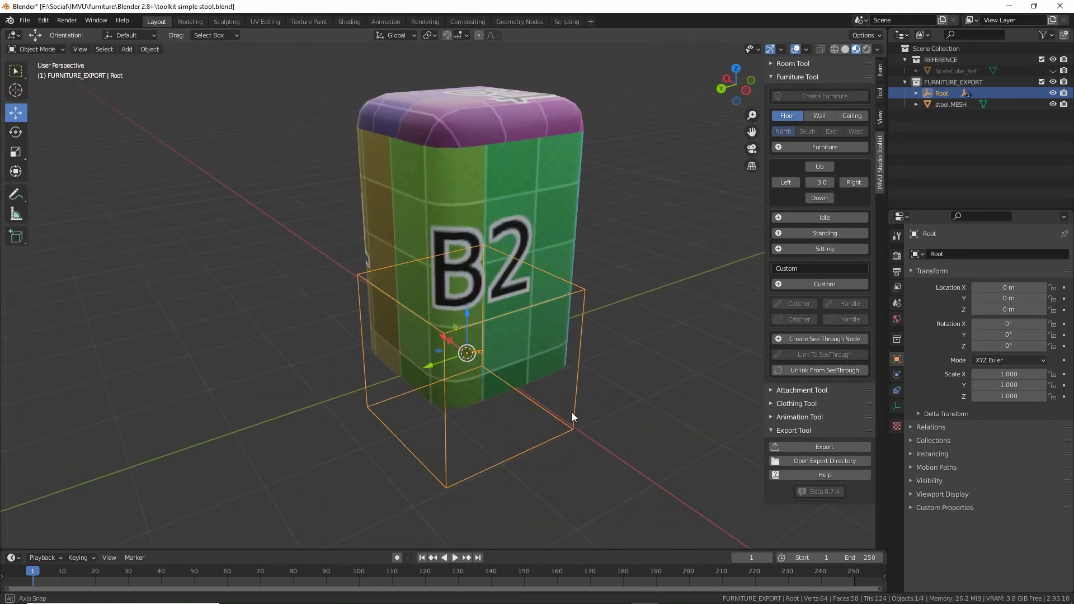
middle_click_drag(571, 412, 573, 415)
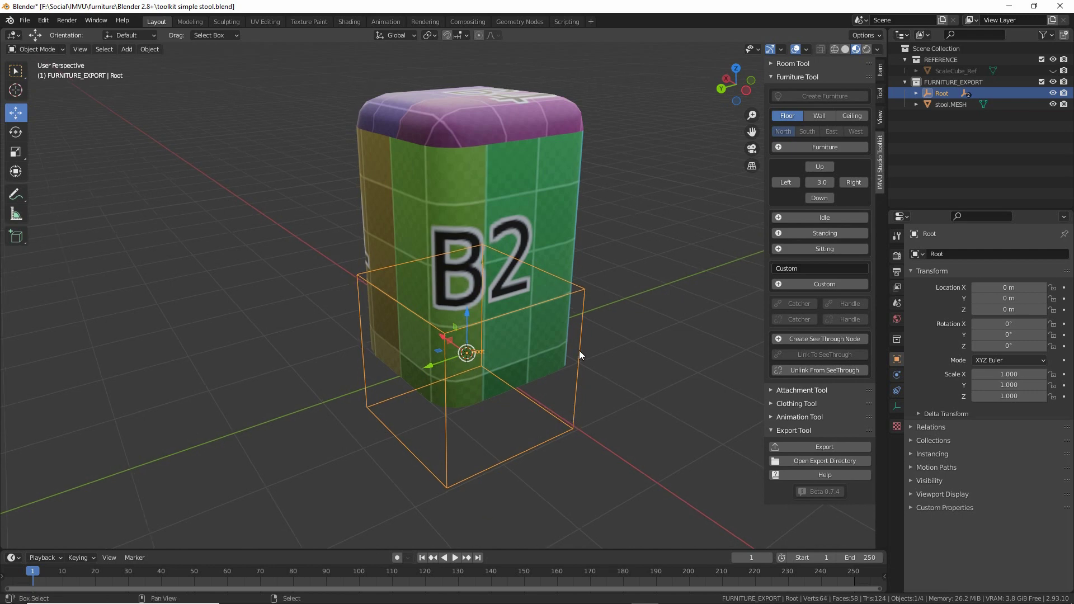
middle_click_drag(579, 350, 565, 364, "shift")
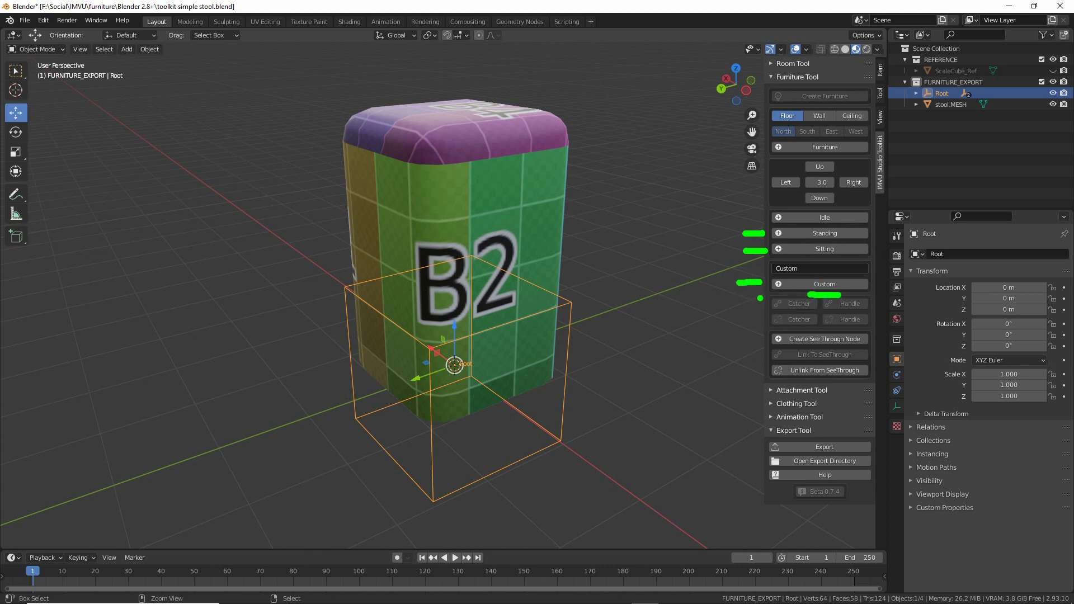
left_click_drag(777, 280, 799, 279)
key("Escape")
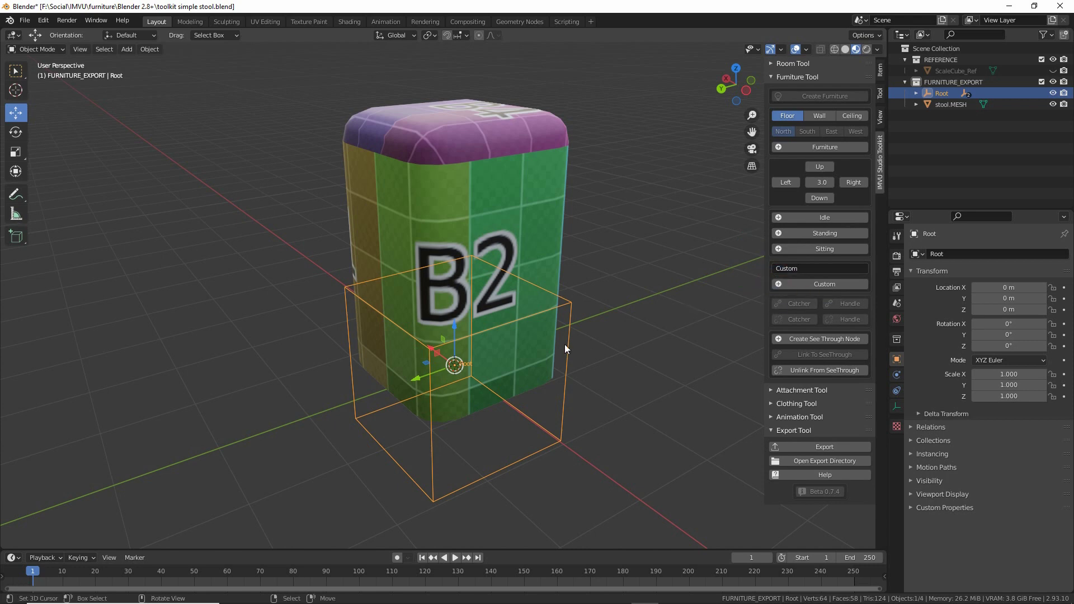
- Create a custom seat node for the stool, named Stoolie
left_click(806, 270)
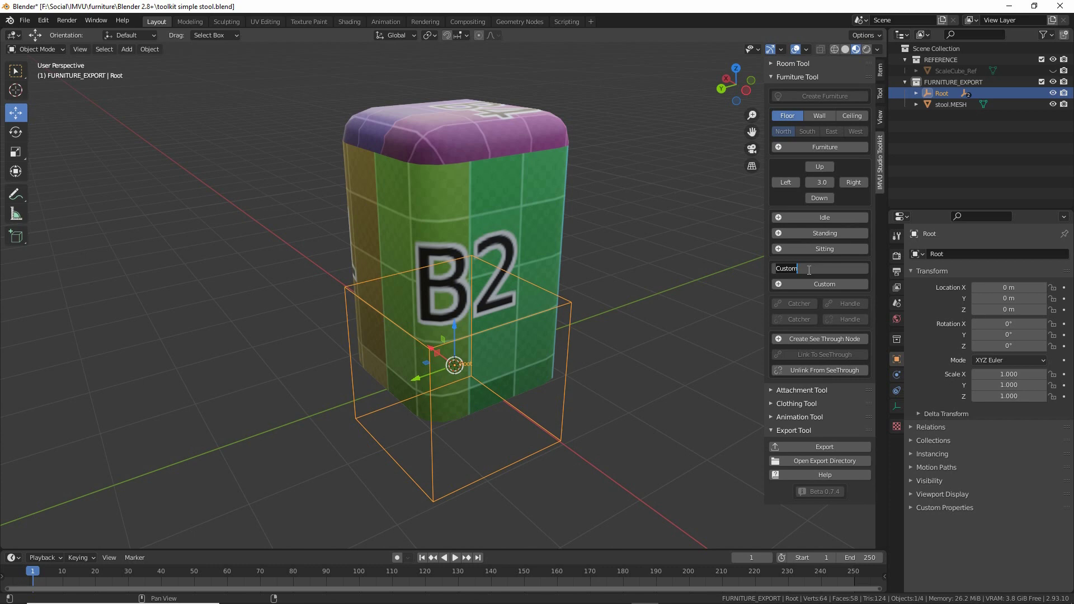
type("Stoolie")
key("Return")
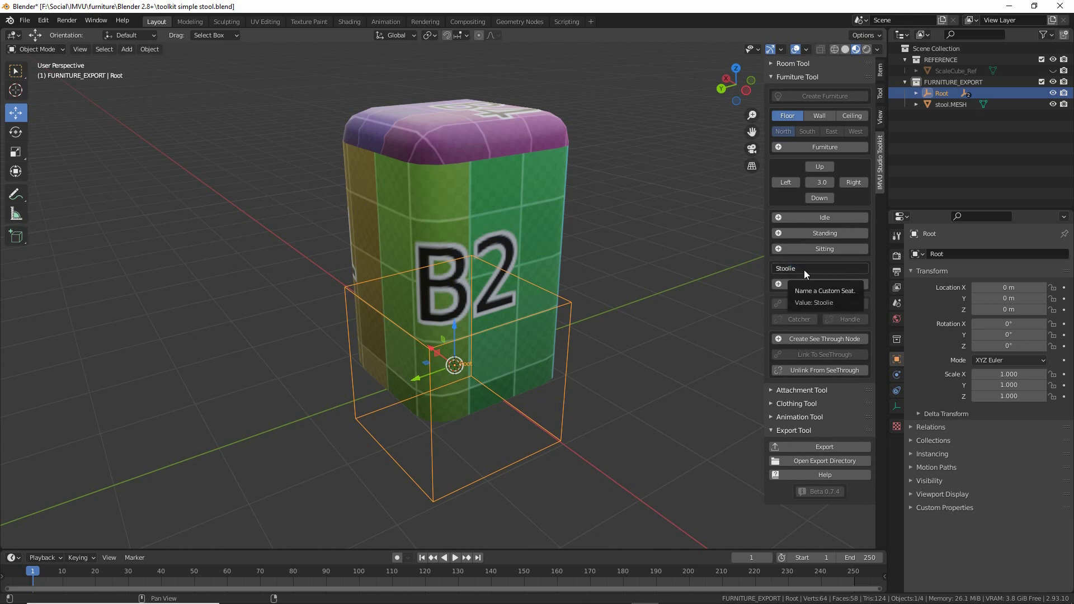
left_click_drag(805, 294, 839, 295)
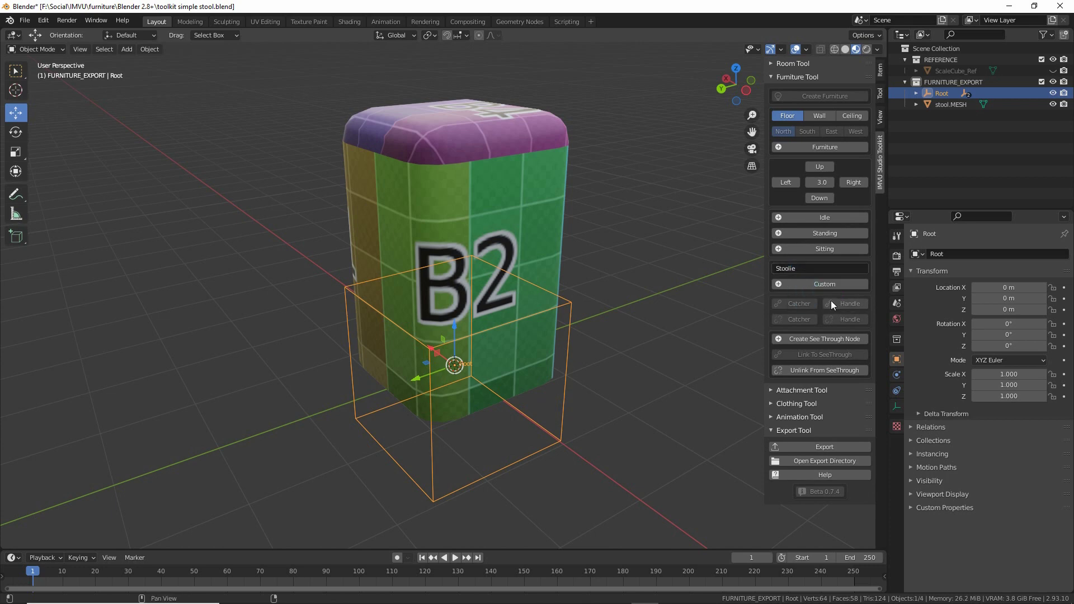
left_click(818, 284)
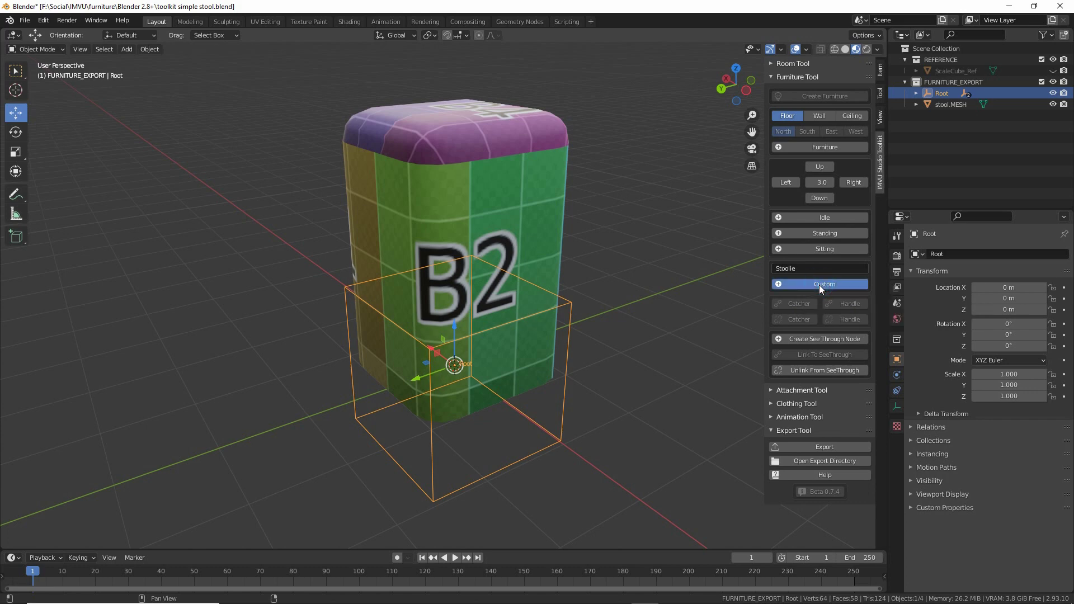
- Move the Stoolie seat node out from under the stool to X -3 m
scroll(596, 386, "down", 4)
middle_click_drag(597, 378, 522, 424)
key("ctrl+2")
left_click_drag(99, 82, 141, 83)
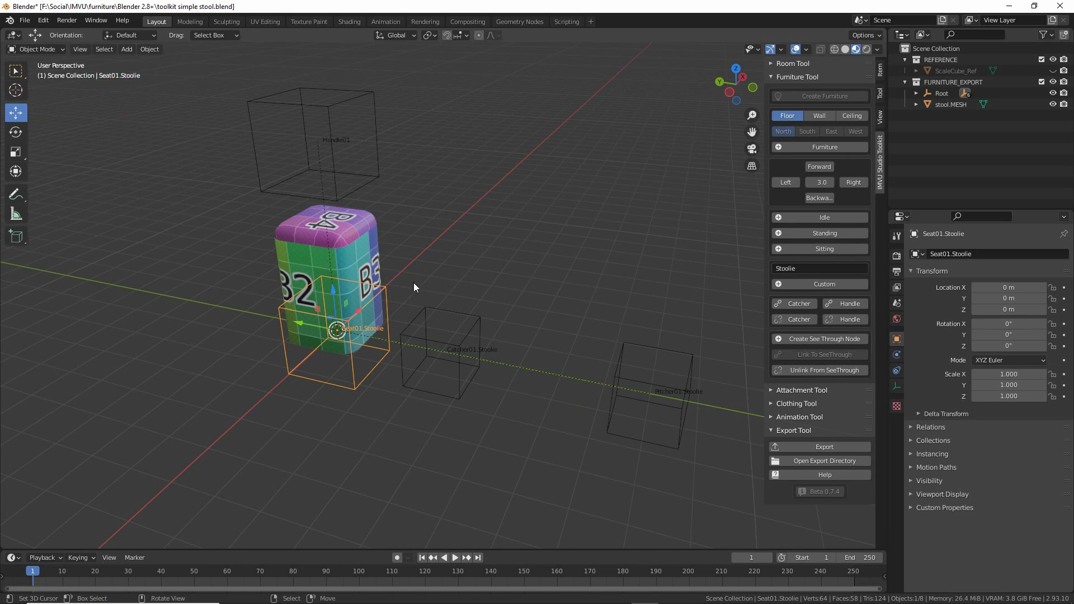
mouse_move(434, 293)
middle_mouse_down()
mouse_move(358, 329)
mouse_move(397, 325)
middle_mouse_up()
left_click_drag(417, 282, 313, 312)
middle_click_drag(272, 391, 350, 374)
- Inspect the Stoolie catcher node and the pitcher node by selecting each in turn
key("ctrl+2")
left_click_drag(383, 400, 421, 400, "shift")
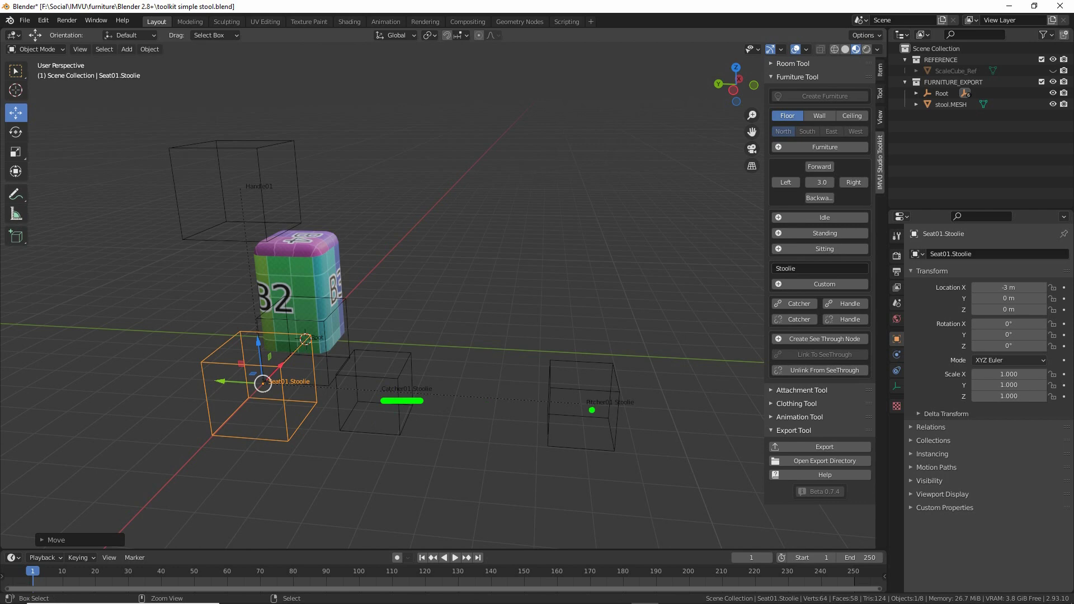
left_click(581, 412, "ctrl")
left_click(401, 387)
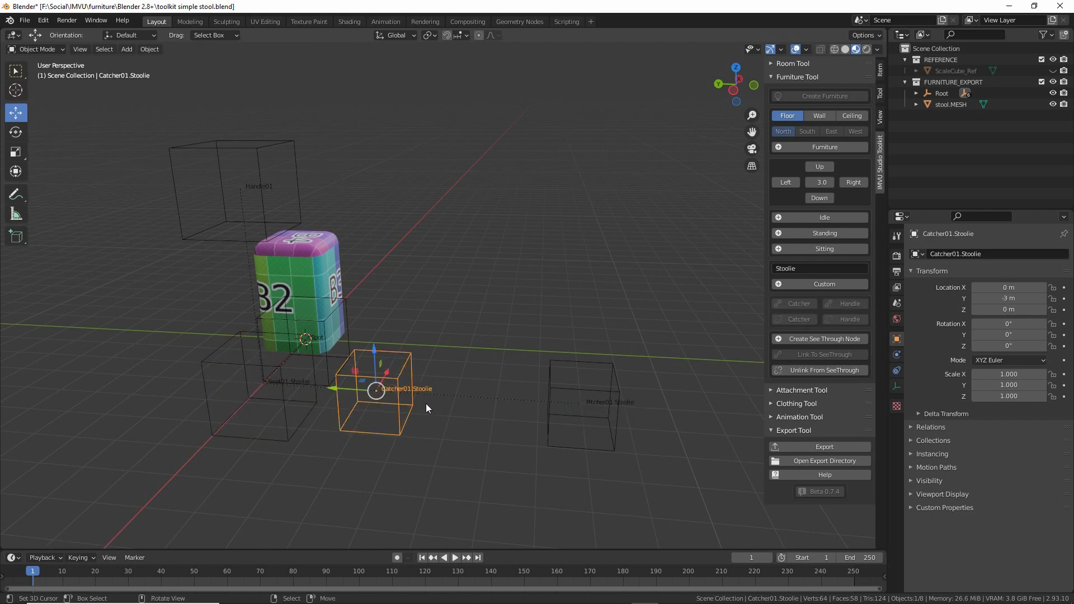
left_click(565, 387)
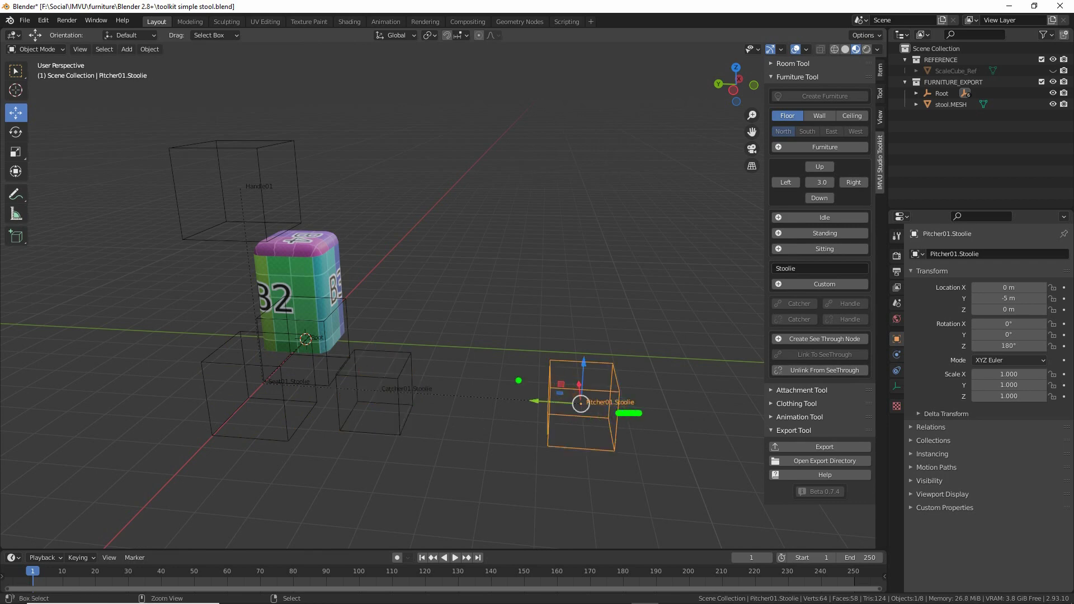
left_click_drag(237, 202, 273, 203)
key("Escape")
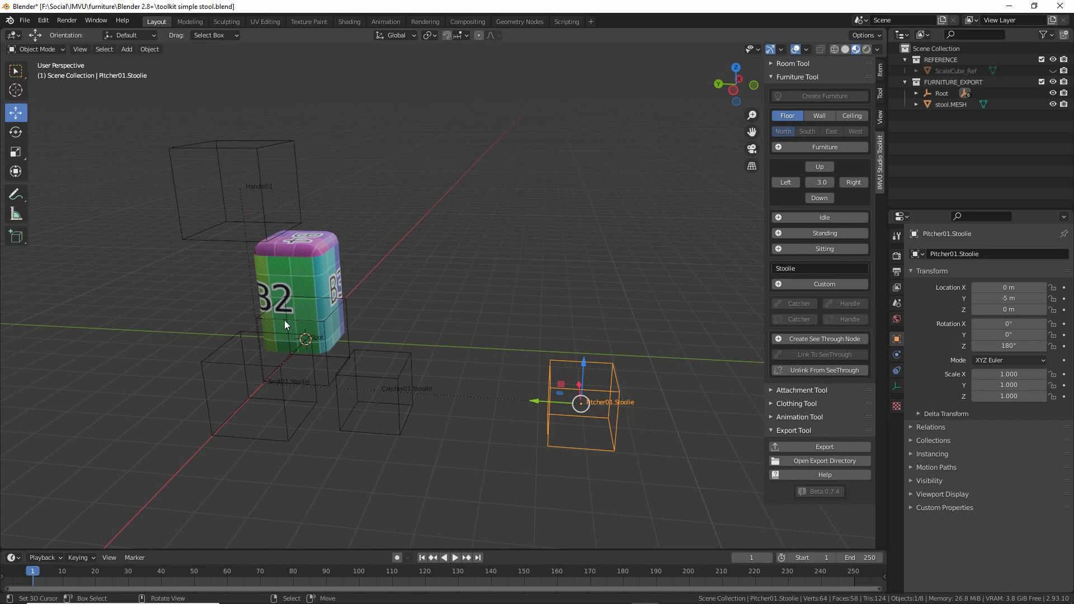
- Move the Stoolie seat node close beside the stool, to about X 0.34 m and Y -1.02 m
left_click(277, 390)
middle_click_drag(260, 404, 331, 321)
left_click_drag(318, 312, 394, 260)
middle_click_drag(399, 283, 478, 266)
left_click_drag(302, 339, 445, 366)
middle_click_drag(446, 366, 403, 375)
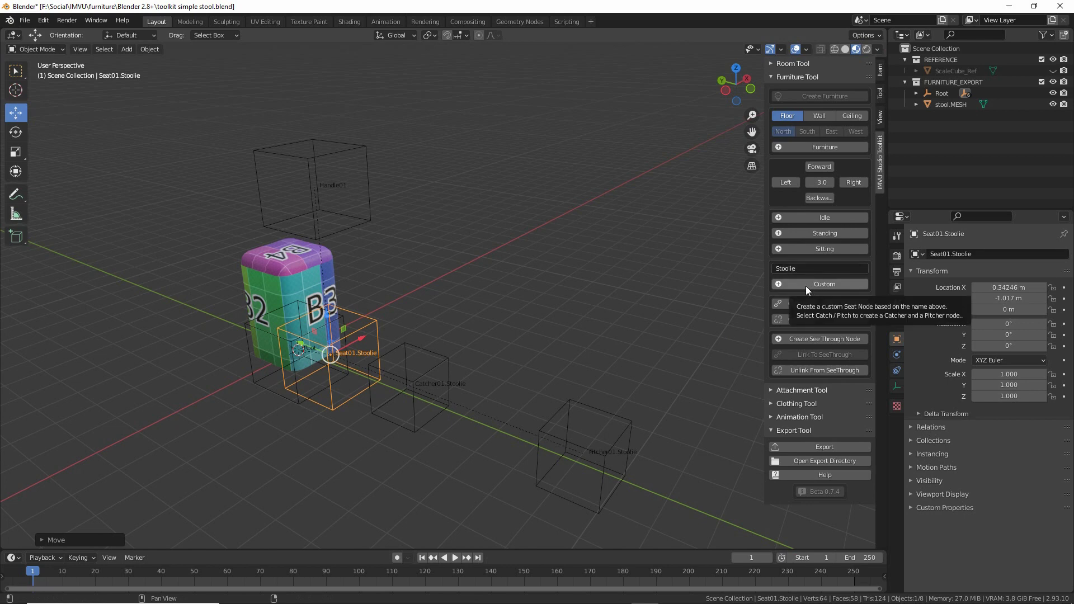
left_click(805, 269)
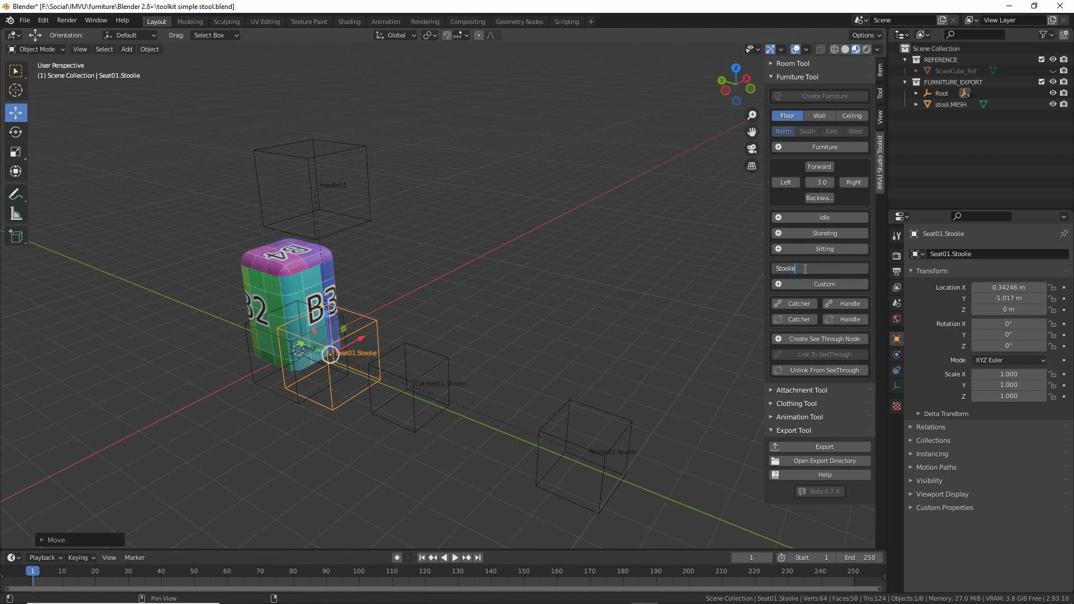
type("1")
key("BackSpace")
left_click(726, 293)
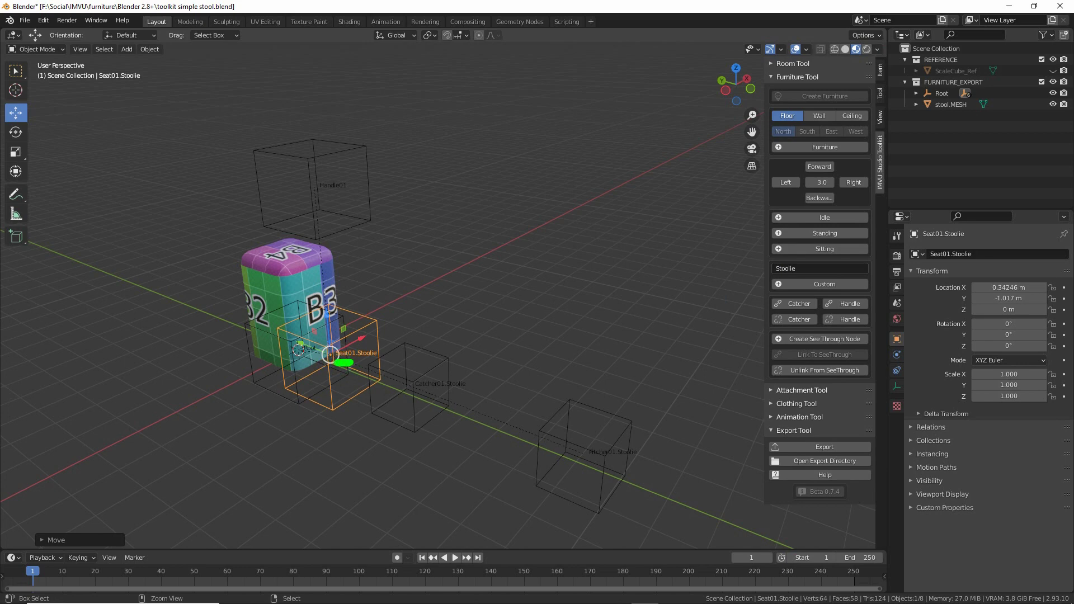
left_click_drag(111, 85, 117, 83)
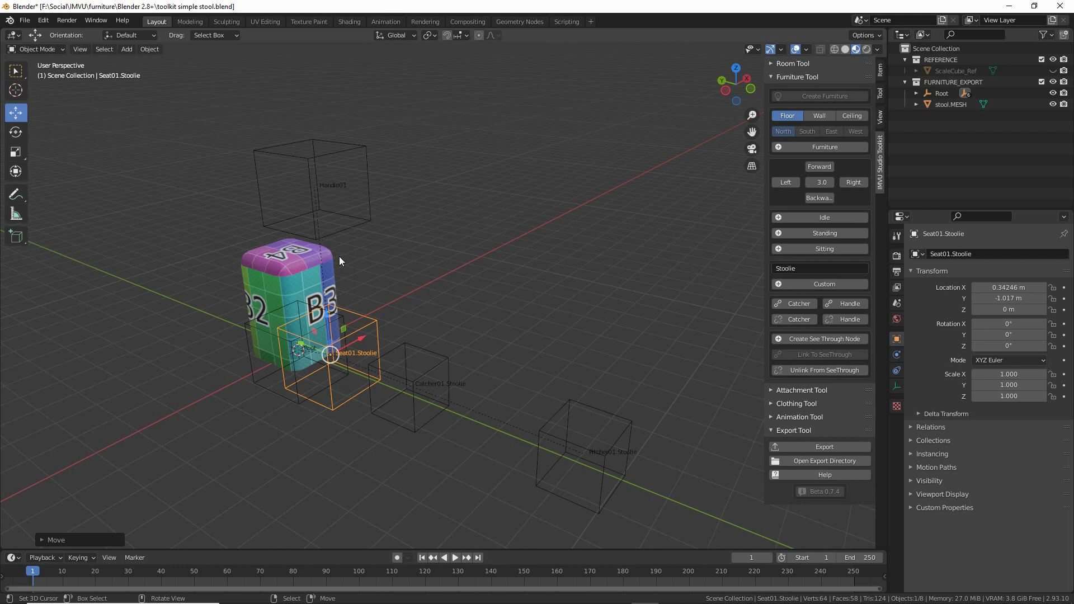
- Save the scene as a new file named toolkit simple stool custom seatspot.blend in the same folder
middle_click_drag(339, 258, 419, 318)
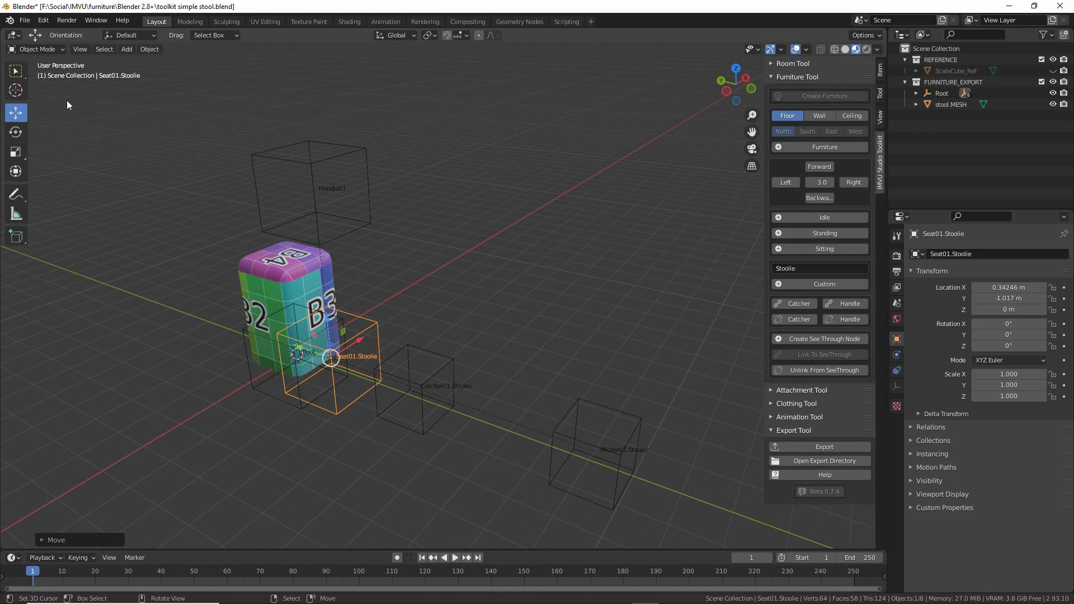
left_click(26, 21)
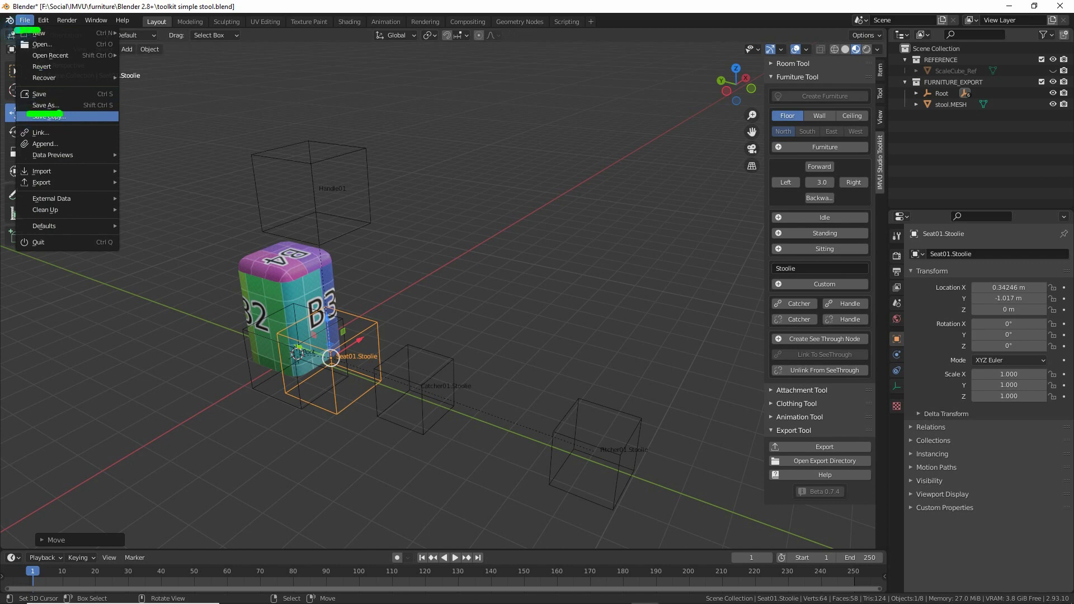
left_click(42, 105)
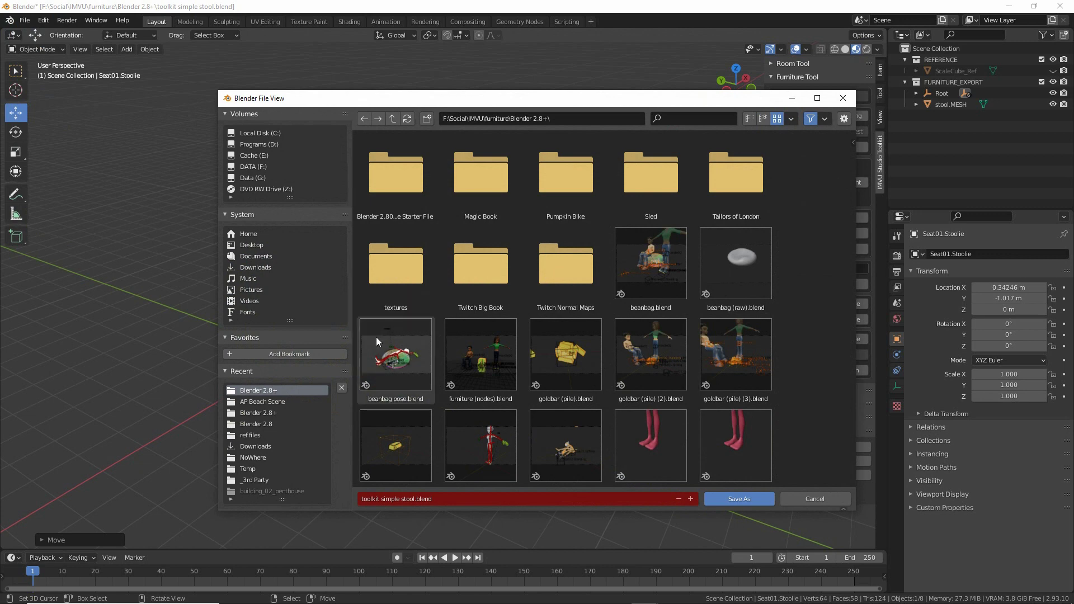
left_click(416, 498)
left_click(415, 498)
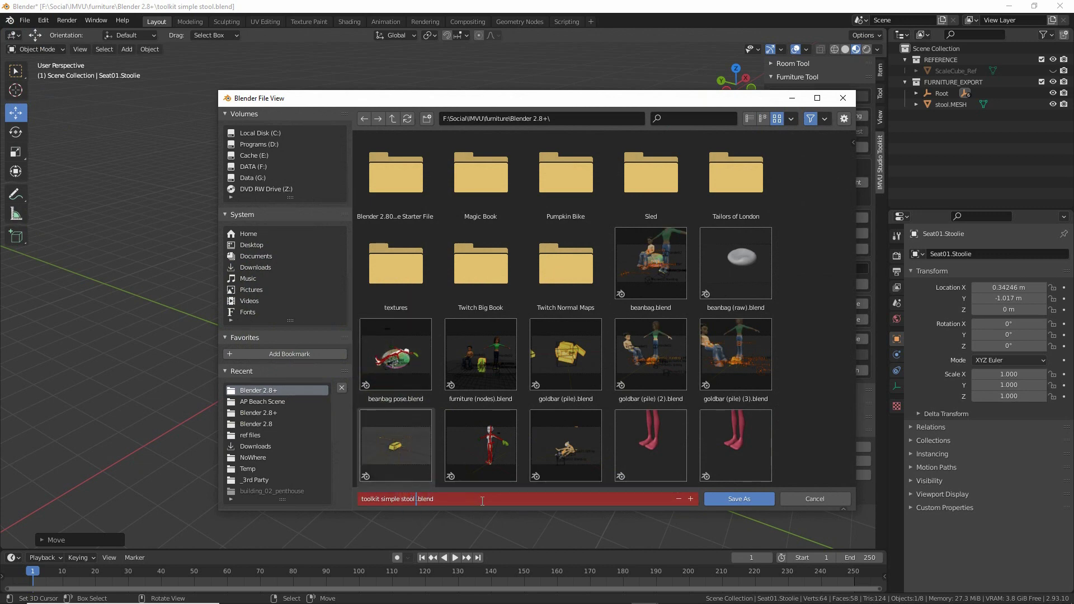
type("custom seatspot")
key("Return")
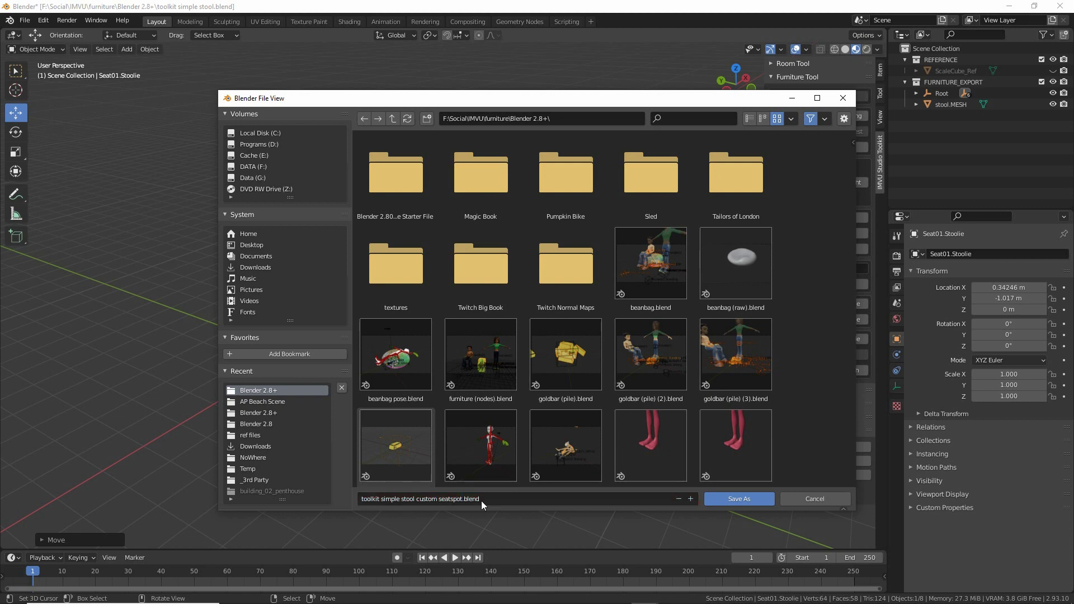
left_click(736, 498)
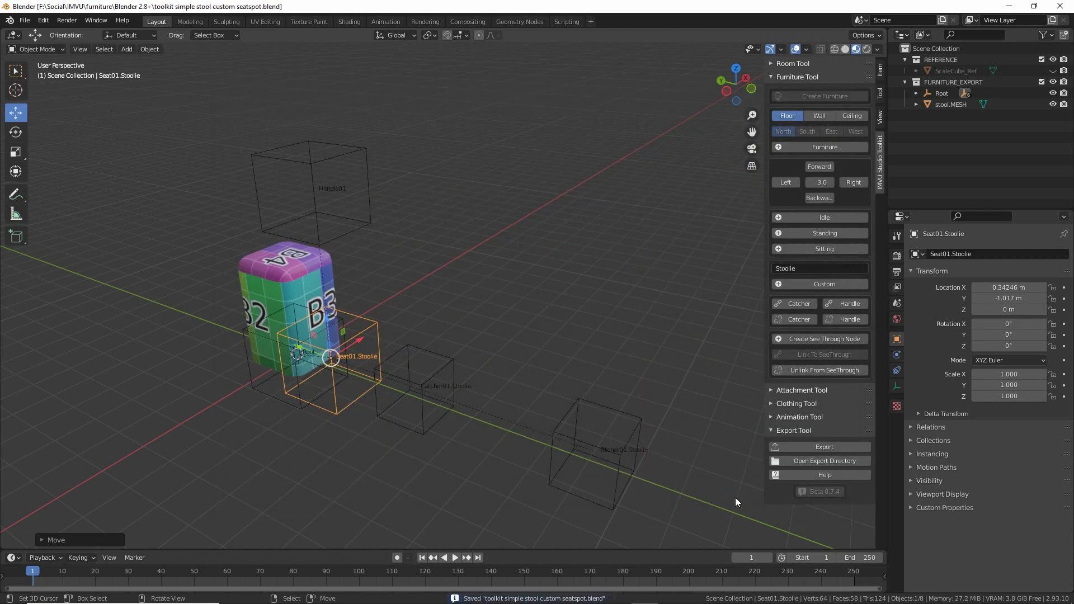
- Export the stool furniture with its custom seat nodes
scroll(420, 414, "down", 3)
middle_click_drag(395, 344, 377, 385)
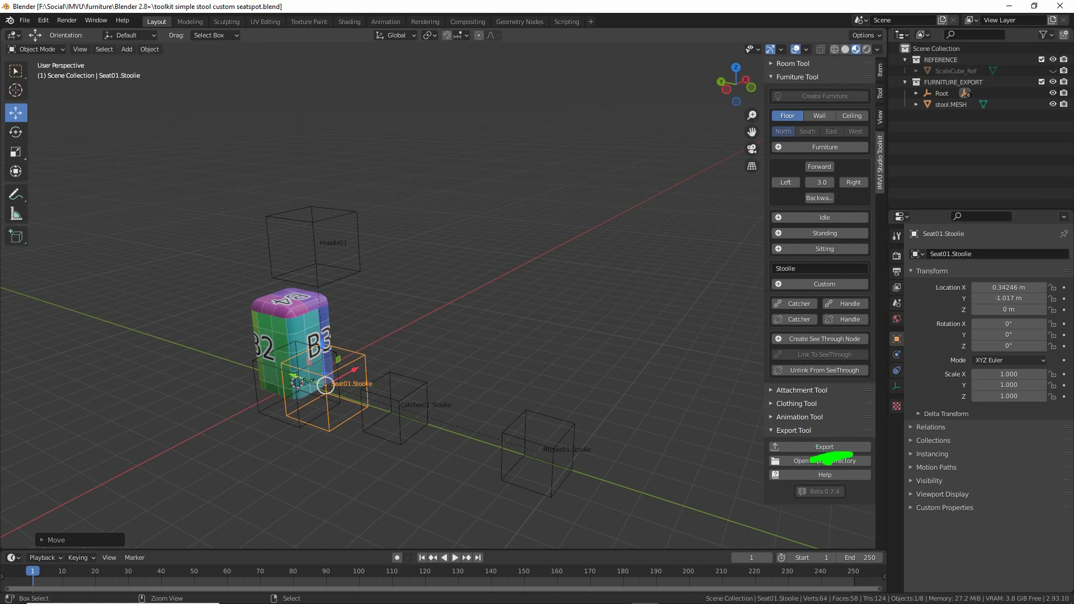
left_click(820, 448)
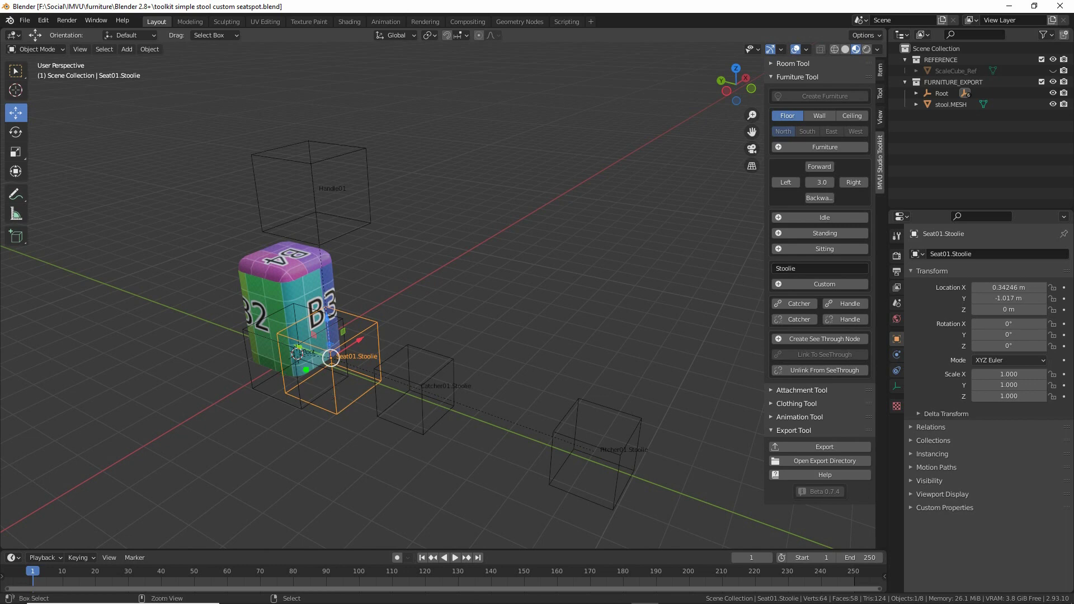
- Deselect everything in the scene so that no node remains active for editing
mouse_move(278, 348)
left_mouse_down()
mouse_move(486, 429)
mouse_move(601, 432)
left_mouse_up()
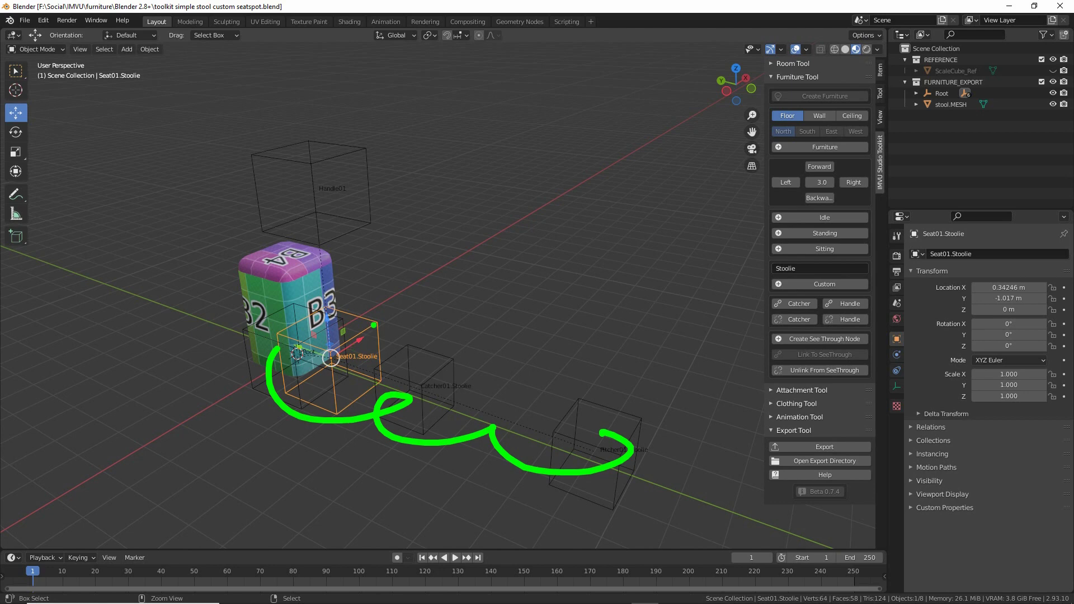
left_click(105, 50)
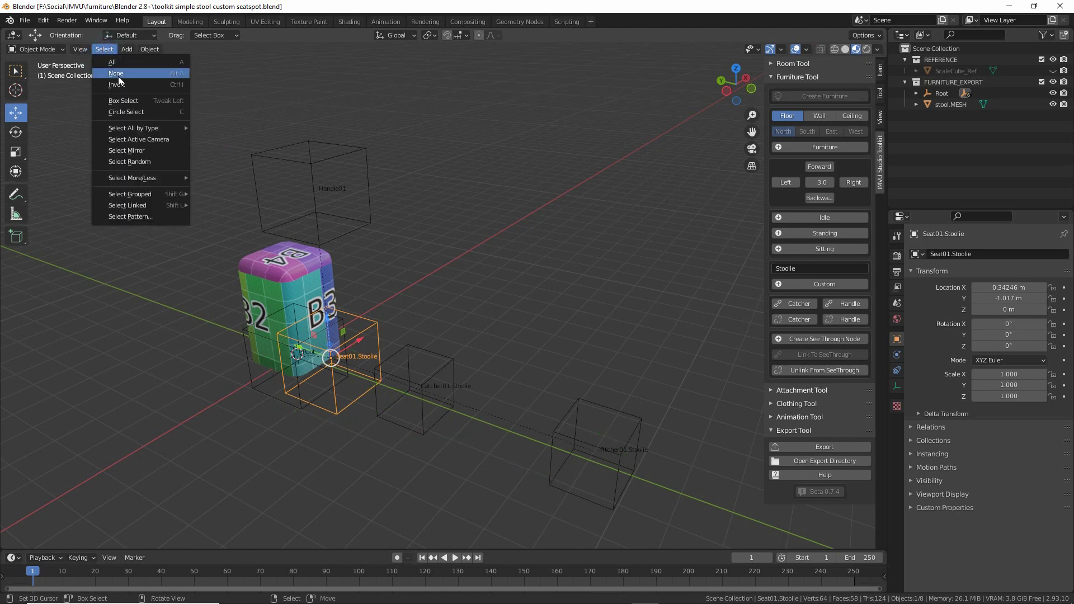
left_click_drag(106, 82, 131, 79)
left_click(114, 74)
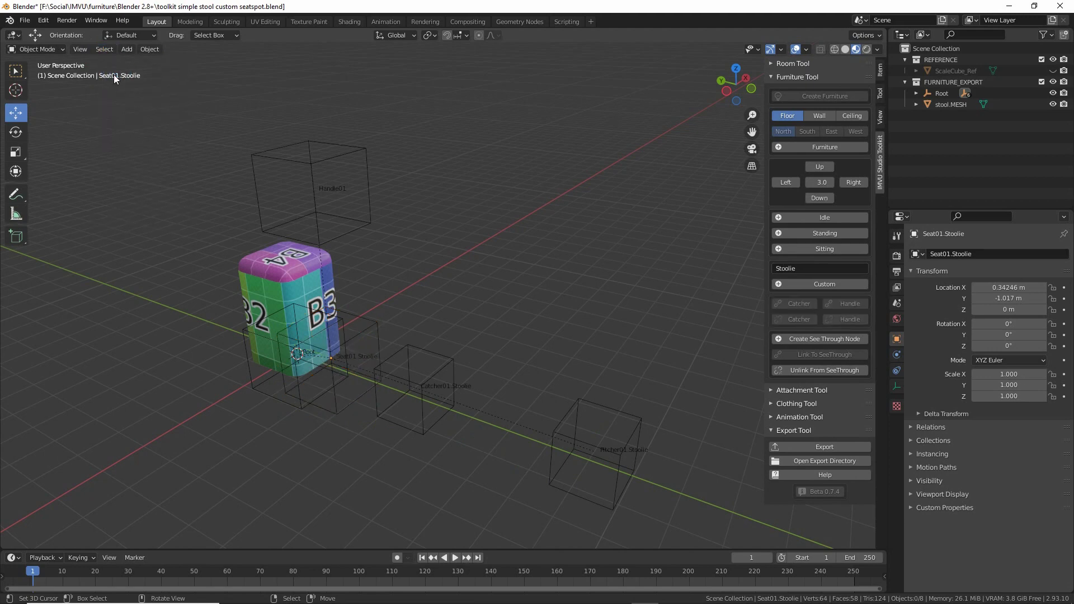
- Append the toolkit's animation file to the stool scene to bring in the avatar and its control rig
middle_click_drag(408, 347, 451, 358)
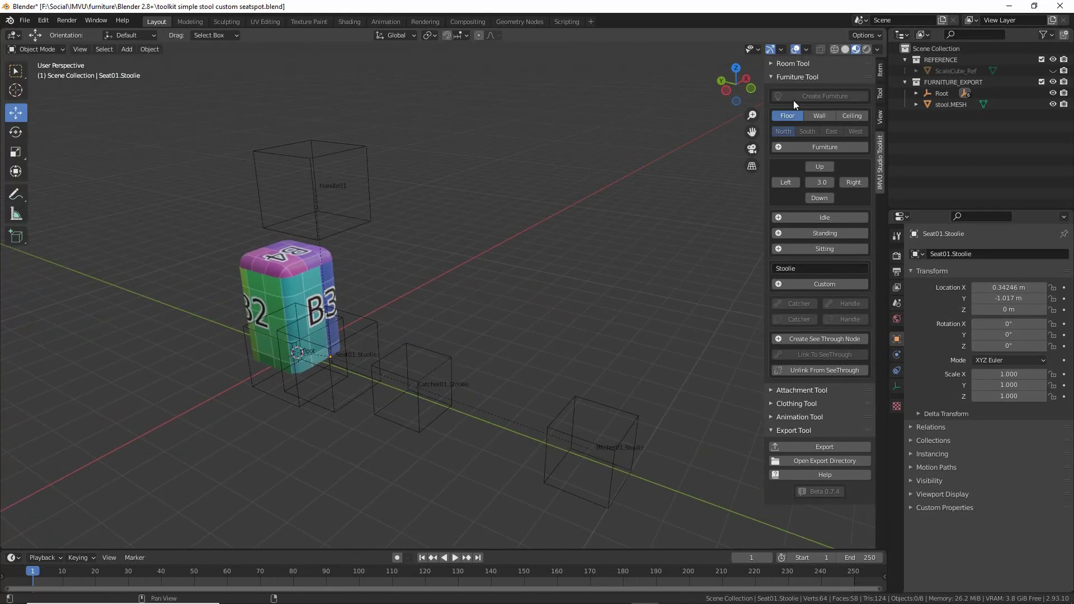
key("ctrl+2")
left_click_drag(774, 86, 821, 85)
left_click(789, 79)
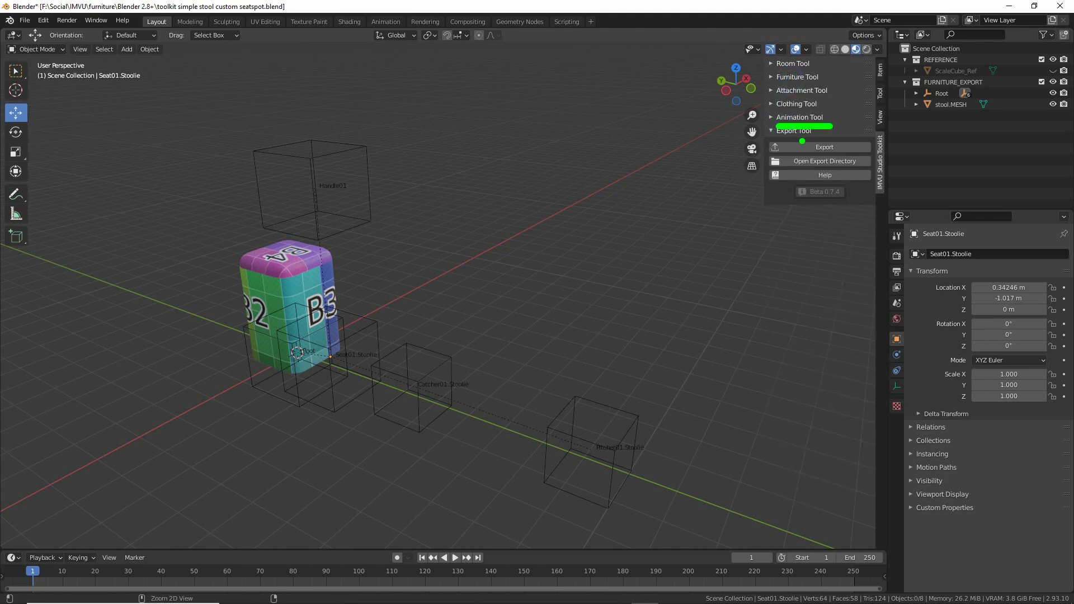
left_click(794, 116)
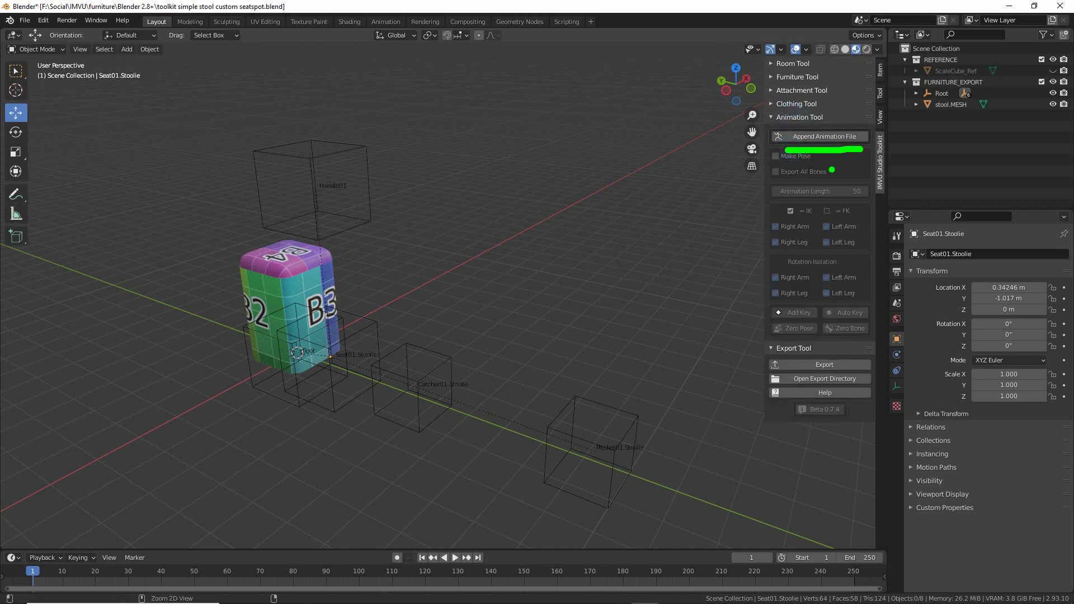
left_click(823, 137)
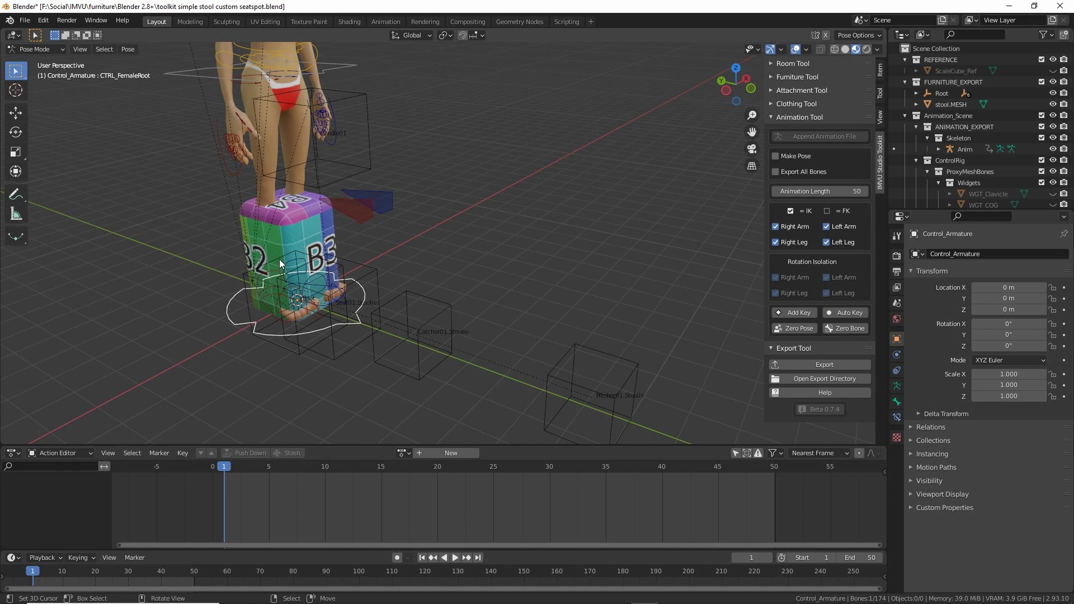
middle_click_drag(266, 276, 261, 263)
middle_click_drag(322, 206, 387, 280, "shift")
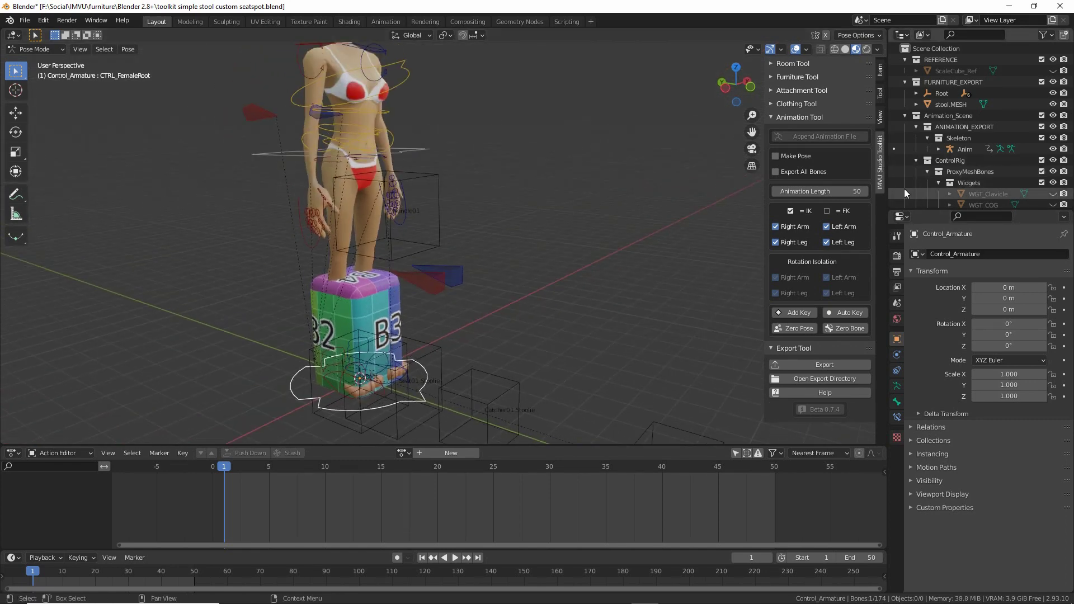
mouse_move(887, 56)
left_mouse_down()
mouse_move(880, 193)
mouse_move(867, 67)
left_mouse_up()
left_click_drag(869, 106, 861, 152)
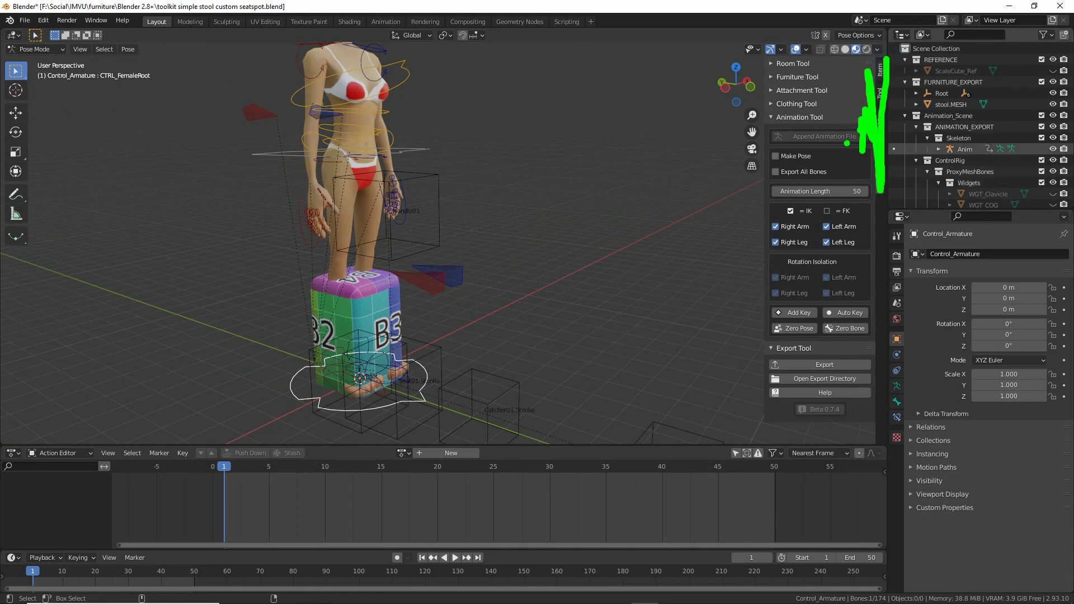
key("Escape")
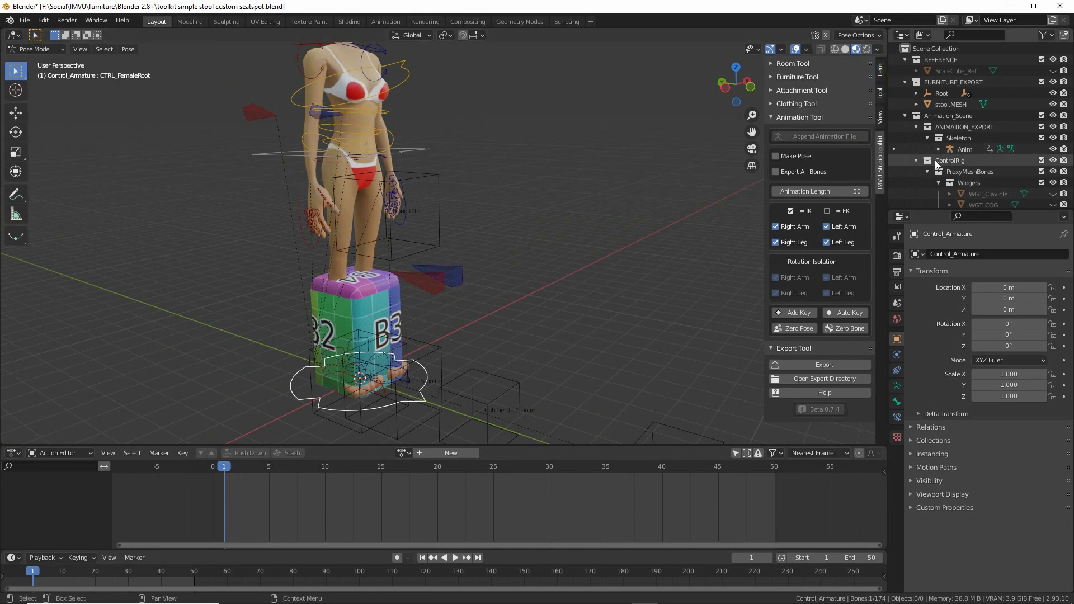
- Collapse the Animation_Scene and FURNITURE_EXPORT collections in the outliner
left_click(904, 115)
left_click(905, 82)
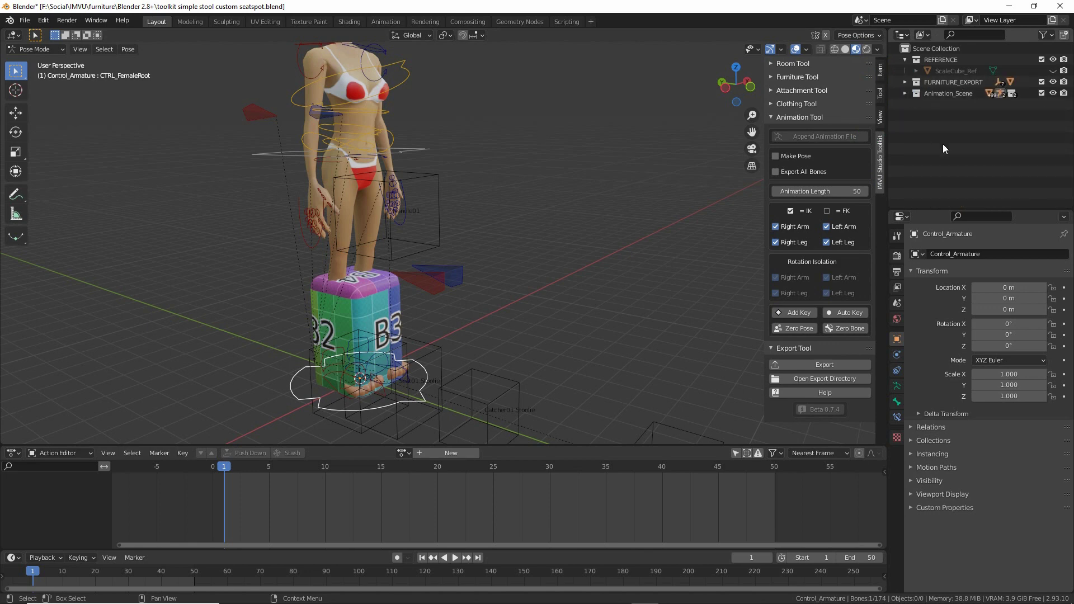
key("ctrl+2")
left_click_drag(930, 88, 986, 87)
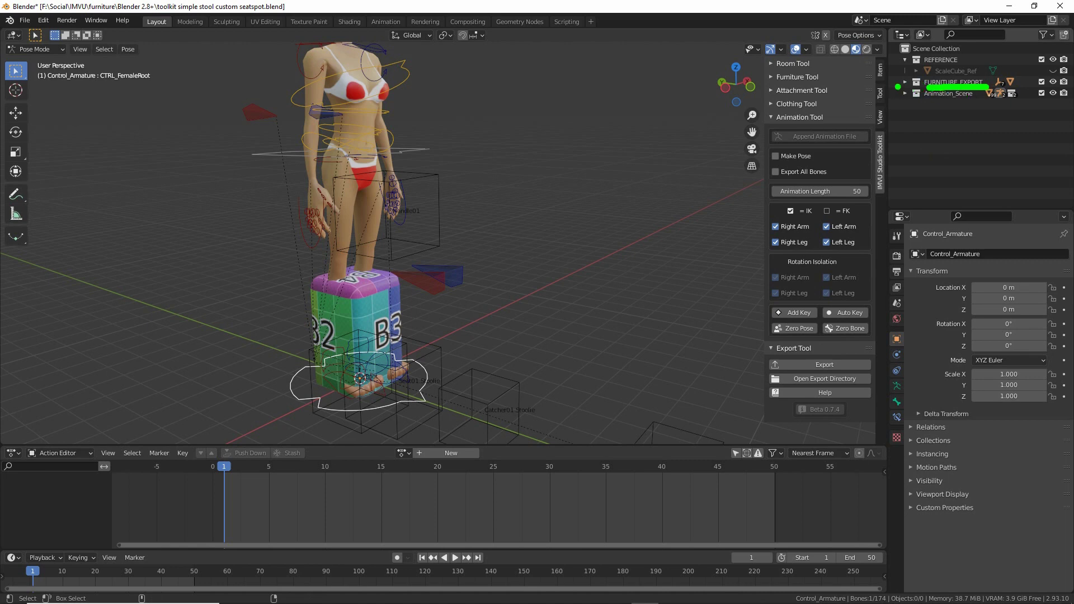
left_click_drag(901, 83, 700, 214)
mouse_move(387, 271)
left_mouse_down()
mouse_move(341, 289)
mouse_move(340, 320)
left_mouse_up()
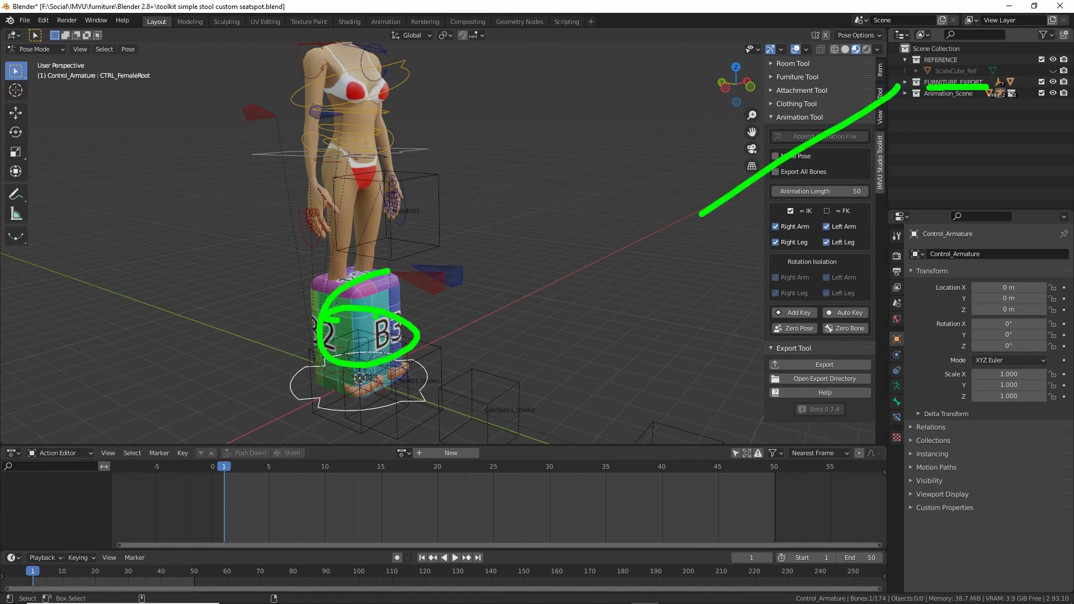
left_click_drag(434, 352, 509, 403)
left_click_drag(575, 416, 630, 436)
left_click_drag(406, 226, 427, 213)
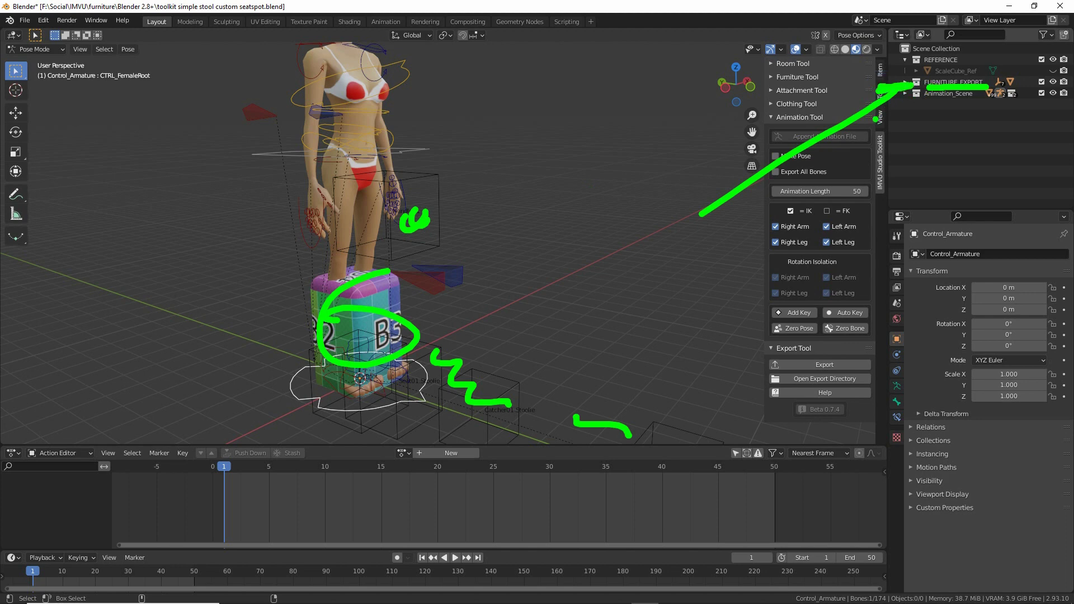
key("Escape")
left_click_drag(920, 106, 979, 107)
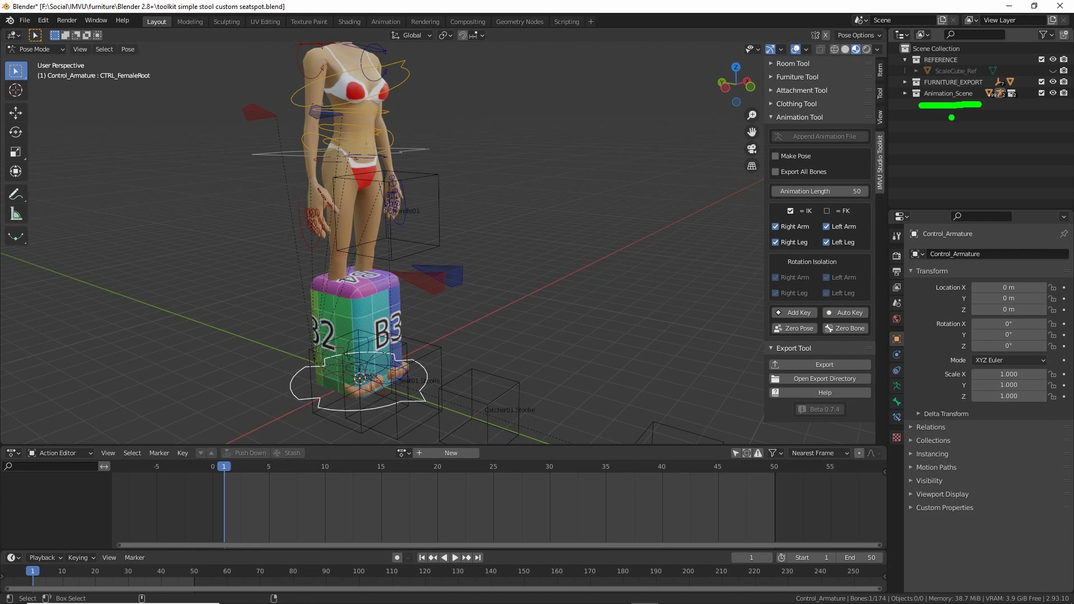
key("Escape")
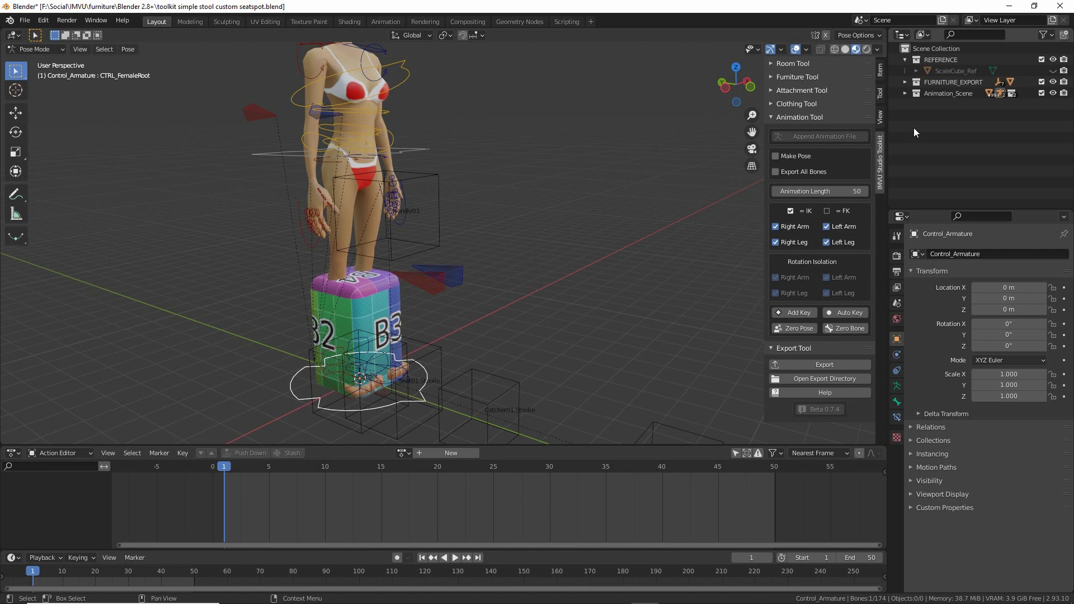
- Deselect the avatar rig's root control bone
left_click(435, 352)
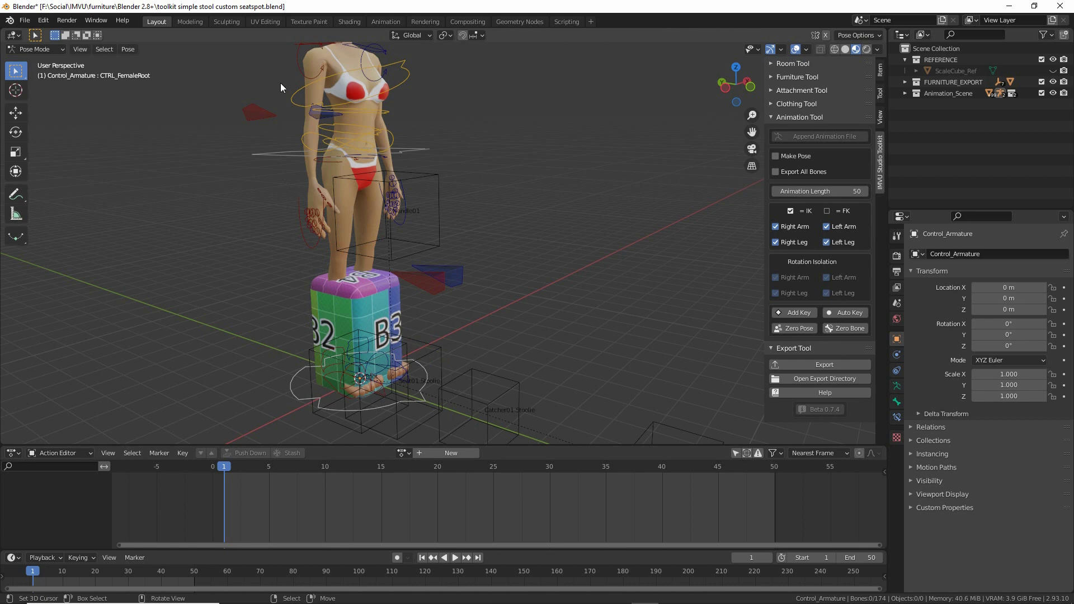
middle_click_drag(428, 220, 479, 307, "shift")
left_click_drag(926, 105, 947, 108)
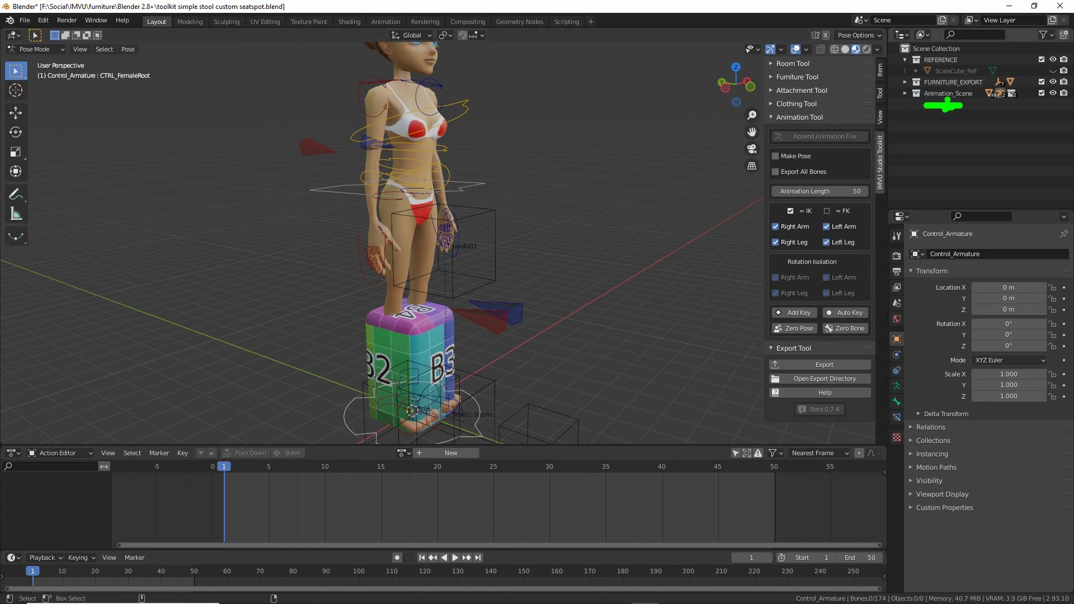
left_click_drag(884, 68, 859, 94)
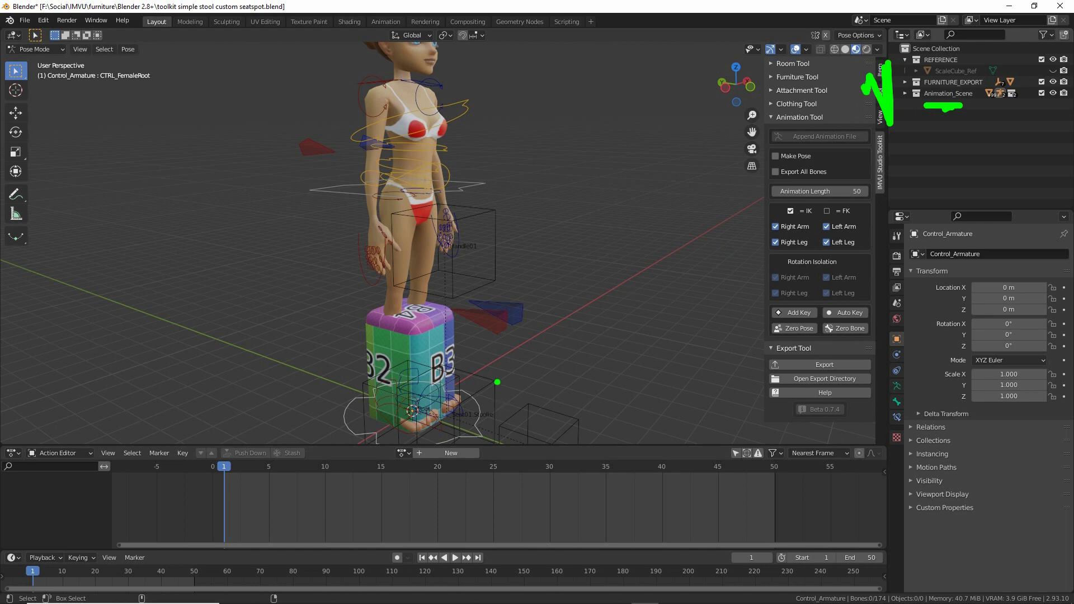
mouse_move(501, 377)
left_mouse_down()
mouse_move(463, 409)
mouse_move(410, 393)
mouse_move(454, 363)
mouse_move(516, 390)
left_mouse_up()
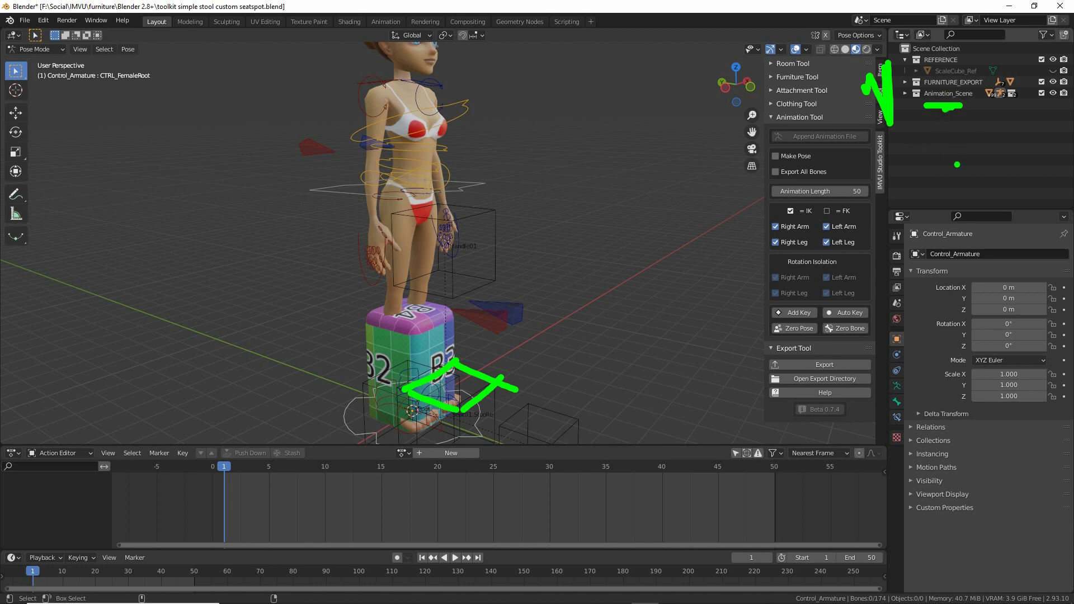
key("Escape")
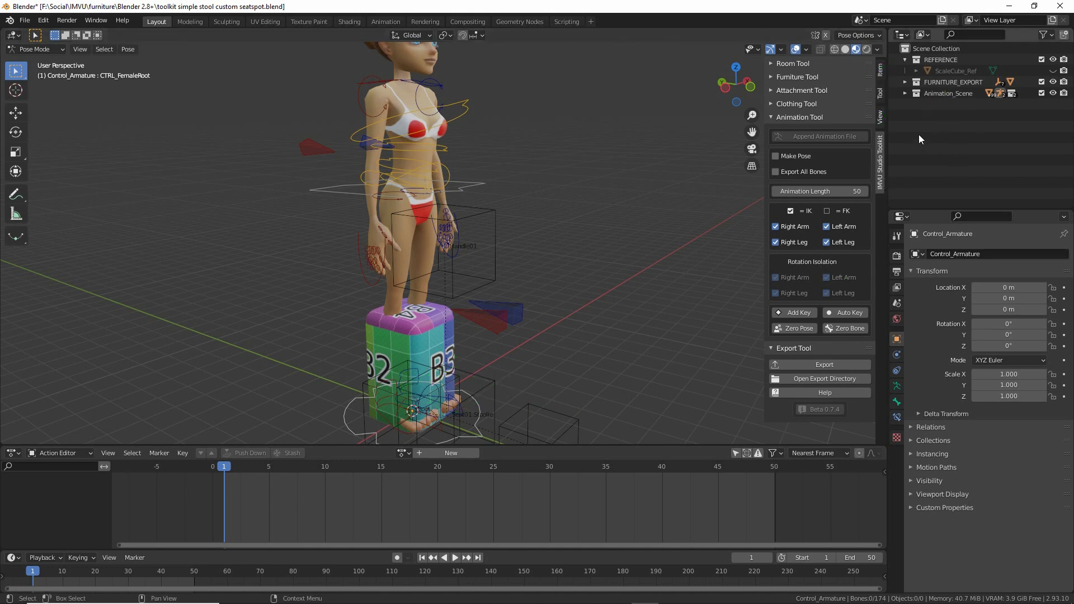
- Expand the Animation_Scene collection together with all its nested collections in the outliner
left_click(904, 93, "shift")
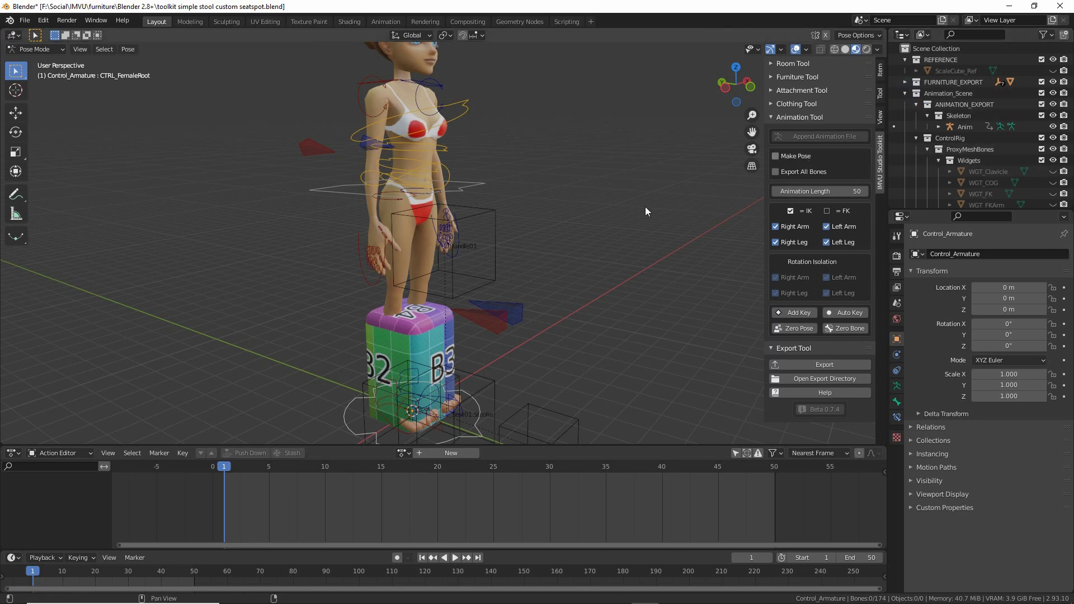
middle_click_drag(574, 337, 554, 330)
middle_click_drag(485, 261, 530, 316, "shift")
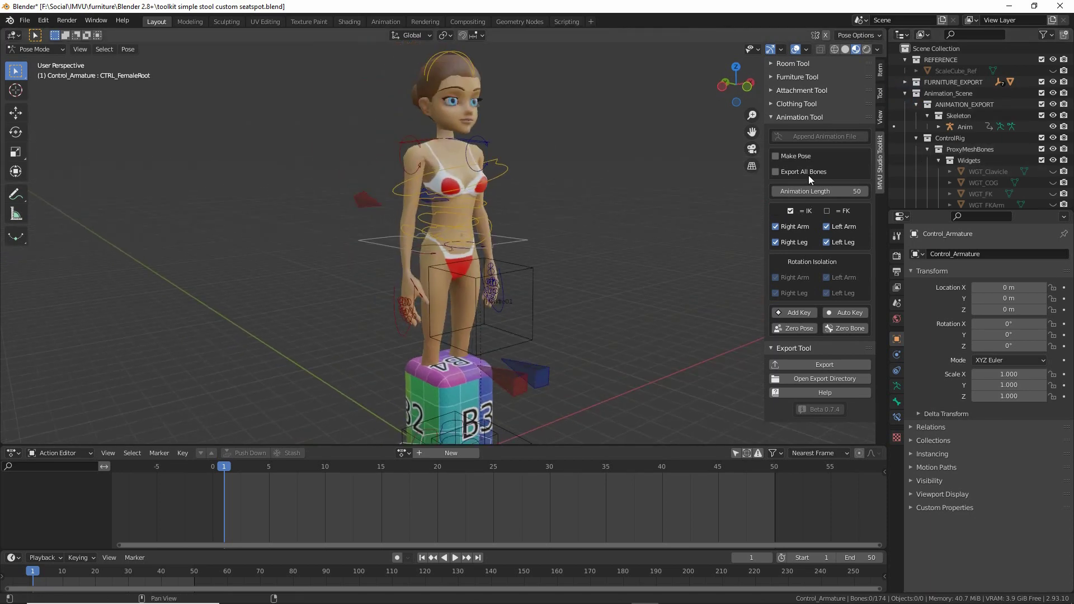
left_click_drag(799, 151, 845, 152)
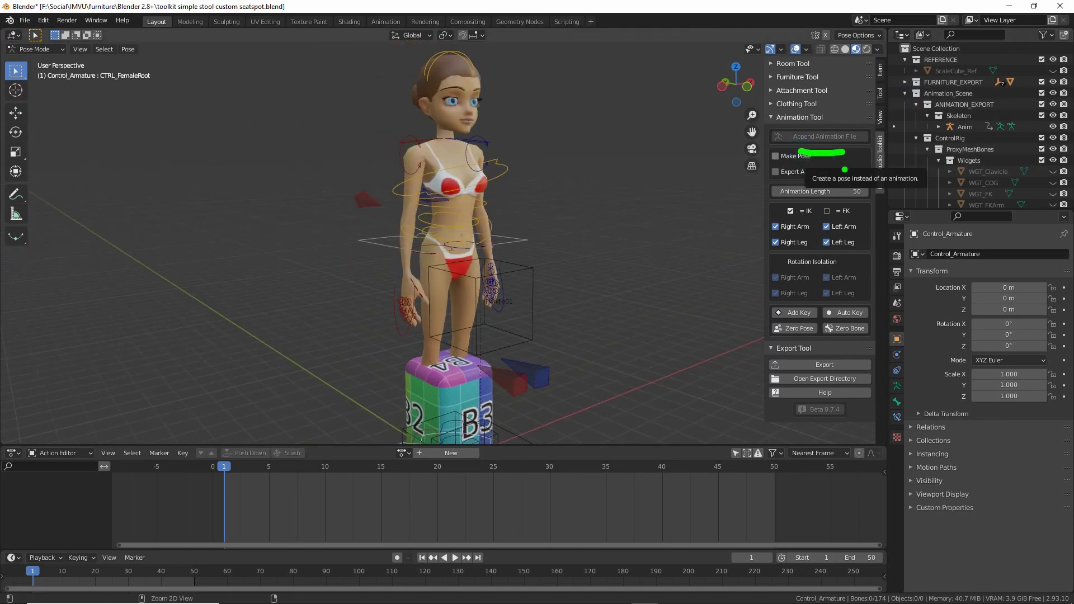
mouse_move(463, 173)
left_mouse_down()
mouse_move(466, 119)
mouse_move(505, 314)
left_mouse_up()
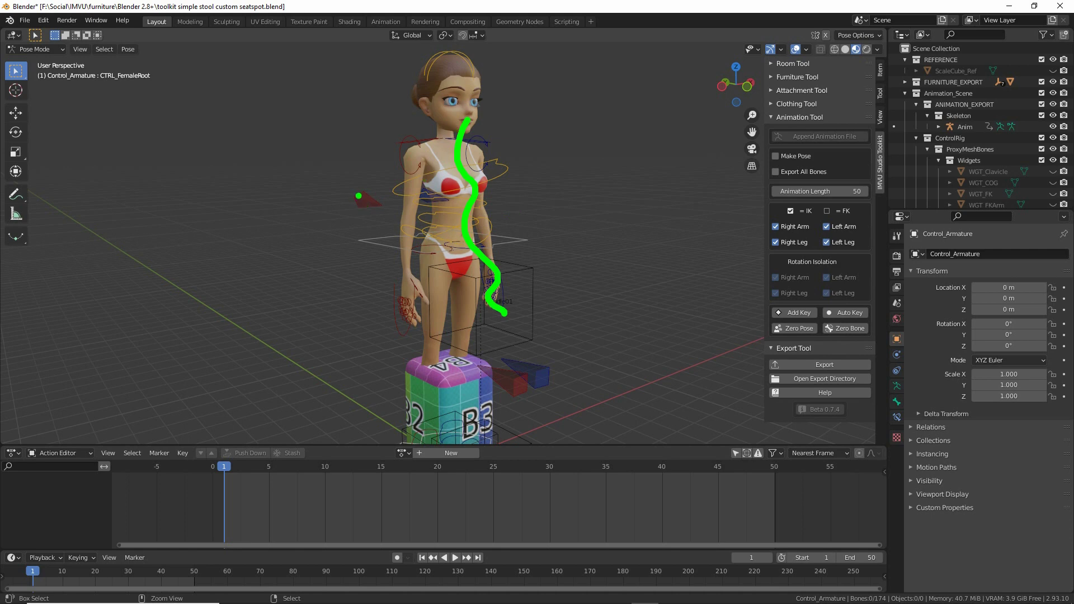
left_click_drag(357, 194, 484, 169)
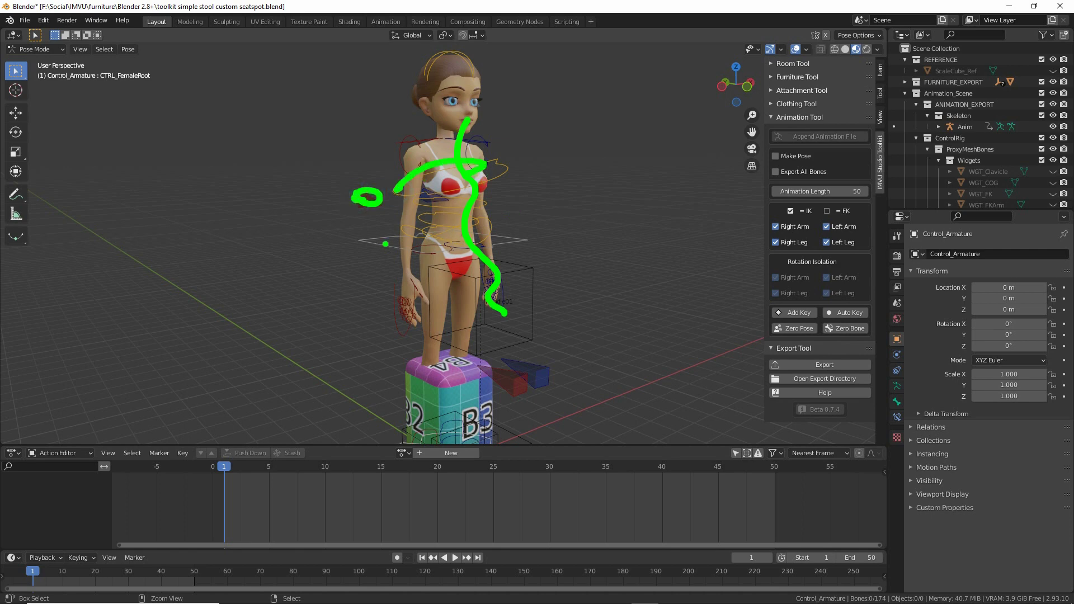
mouse_move(366, 235)
left_mouse_down()
mouse_move(437, 259)
mouse_move(515, 241)
mouse_move(463, 230)
mouse_move(382, 250)
left_mouse_up()
- Select the CTRL_COG.001 control around the avatar's hips and activate the Move tool
mouse_move(424, 239)
middle_mouse_down()
mouse_move(464, 274)
mouse_move(506, 279)
mouse_move(468, 283)
mouse_move(474, 270)
mouse_move(442, 260)
mouse_move(460, 256)
middle_mouse_up()
left_click(415, 253)
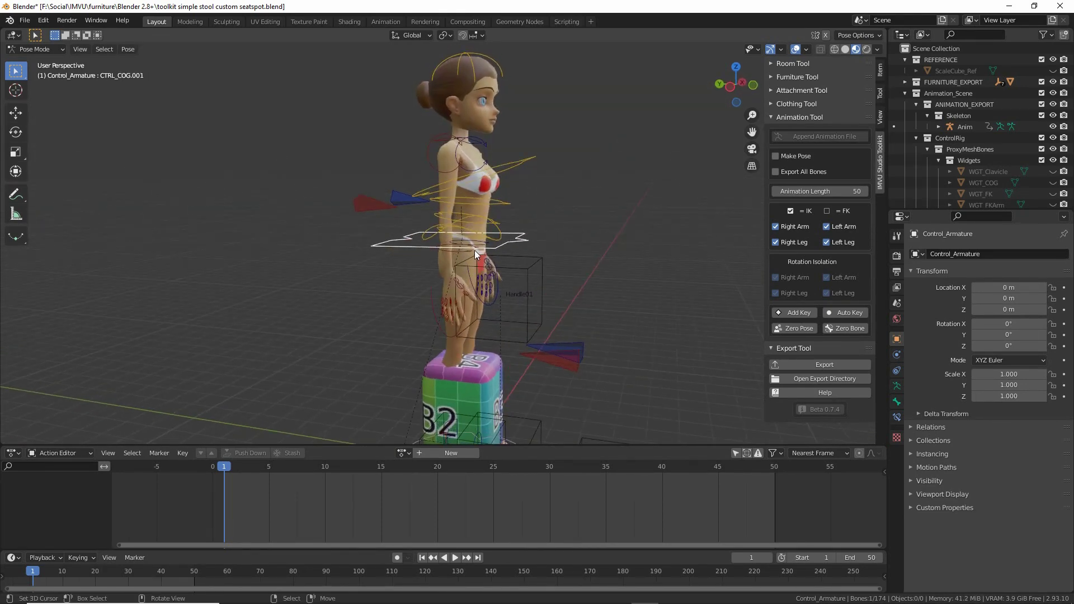
left_click(16, 114)
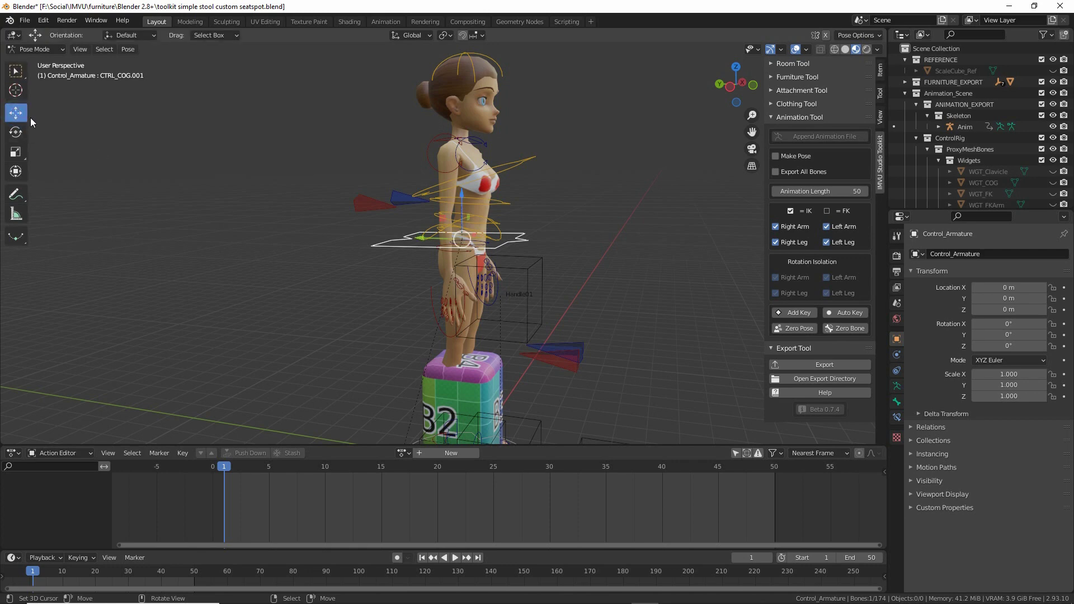
key("ctrl+2")
mouse_move(39, 110)
left_mouse_down()
mouse_move(70, 110)
mouse_move(84, 134)
mouse_move(58, 157)
mouse_move(68, 162)
left_mouse_up()
left_click_drag(48, 167, 59, 144)
key("Escape")
- Try moving and rotating the avatar's body with the hip-level CTRL_COG.001 control
key("g")
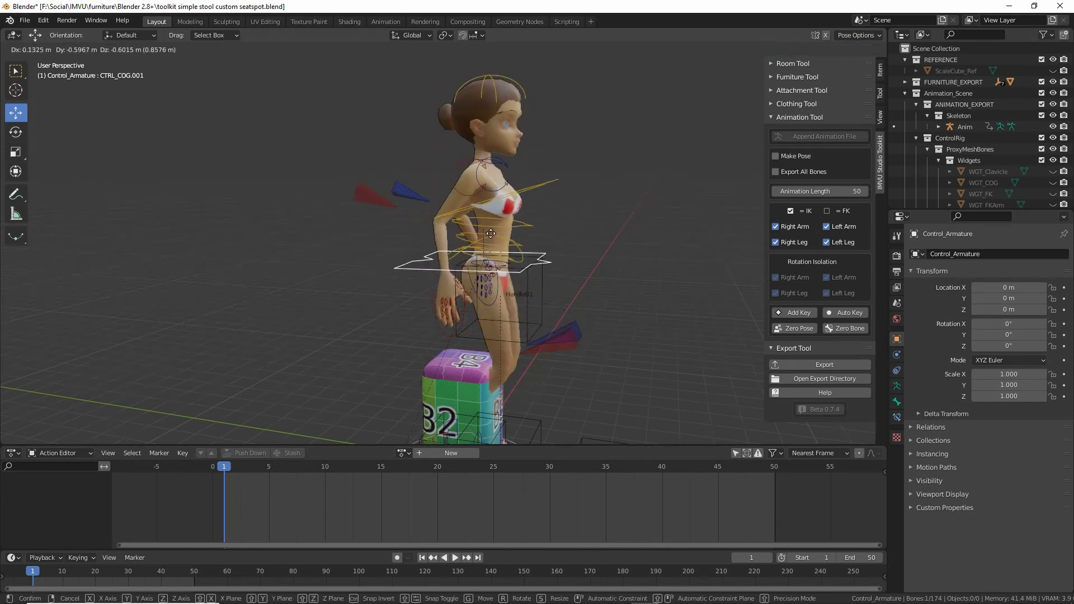
right_click(451, 242)
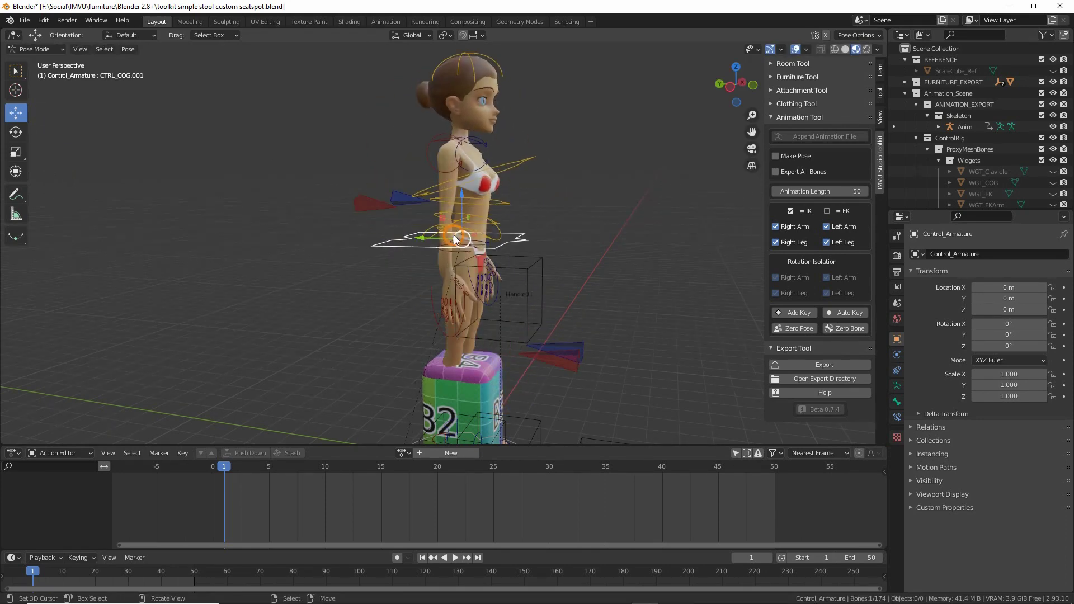
key("r")
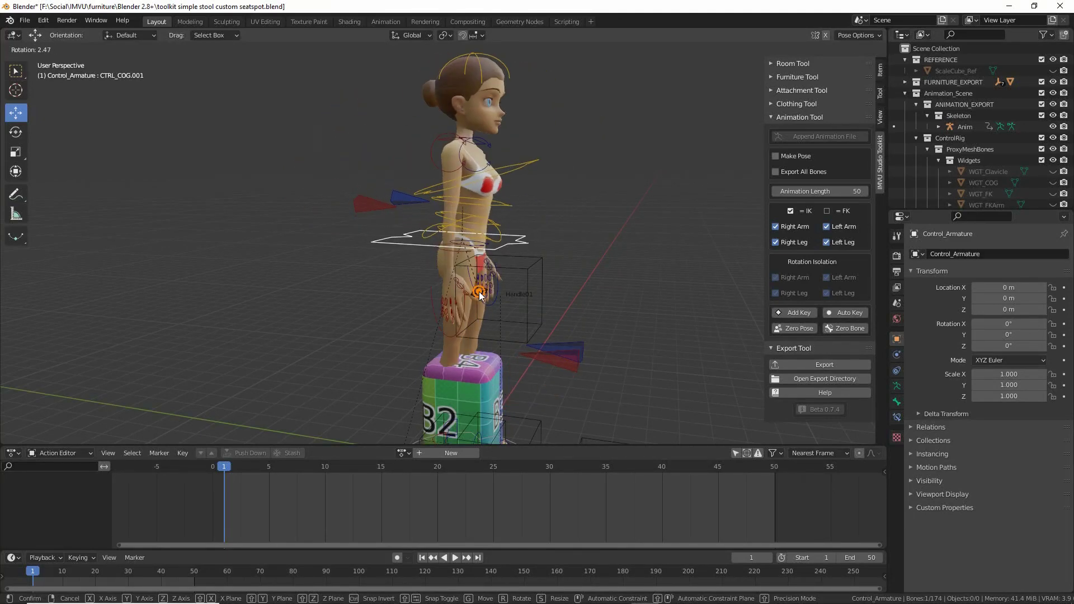
right_click(479, 291)
- Try moving the right arm pole control CTRL_IK_ArmPole.R.001 behind the avatar's elbow
mouse_move(478, 291)
middle_mouse_down()
mouse_move(474, 283)
mouse_move(508, 286)
mouse_move(476, 280)
middle_mouse_up()
left_click(377, 192)
middle_click_drag(377, 193, 469, 262)
scroll(471, 265, "up", 4)
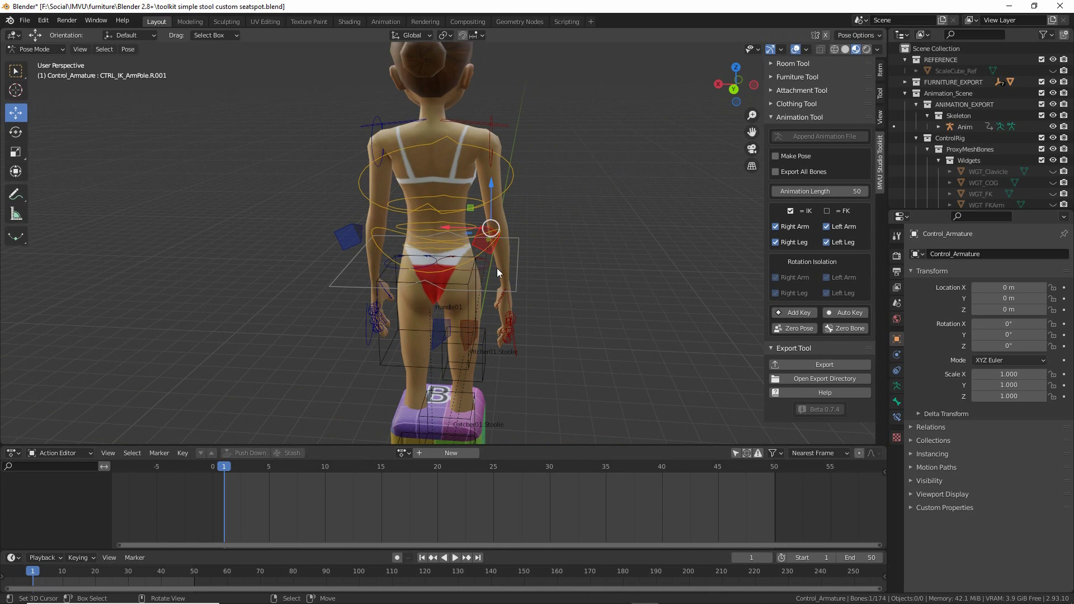
key("g")
right_click(557, 265)
- Try rotating the blue left arm pole control behind the avatar's elbow
left_click(346, 240)
middle_click_drag(382, 266, 425, 262)
key("r")
left_click(381, 294)
- Try rotating the left leg pole control CTRL_IK_Pole_Leg_L in front of the avatar's knees
middle_click_drag(380, 293, 401, 216)
left_click(316, 346)
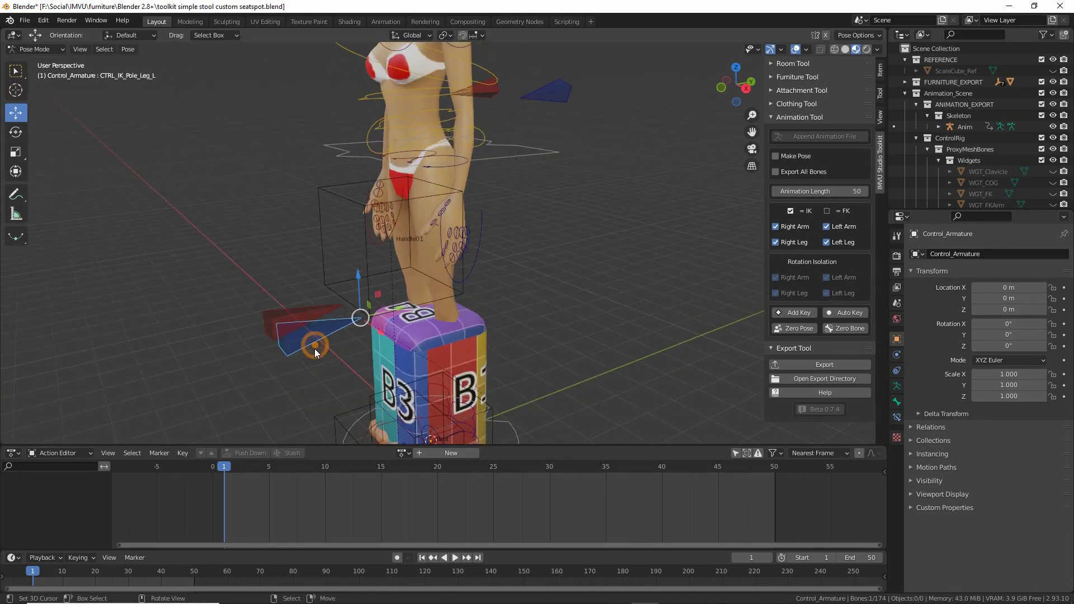
key("r")
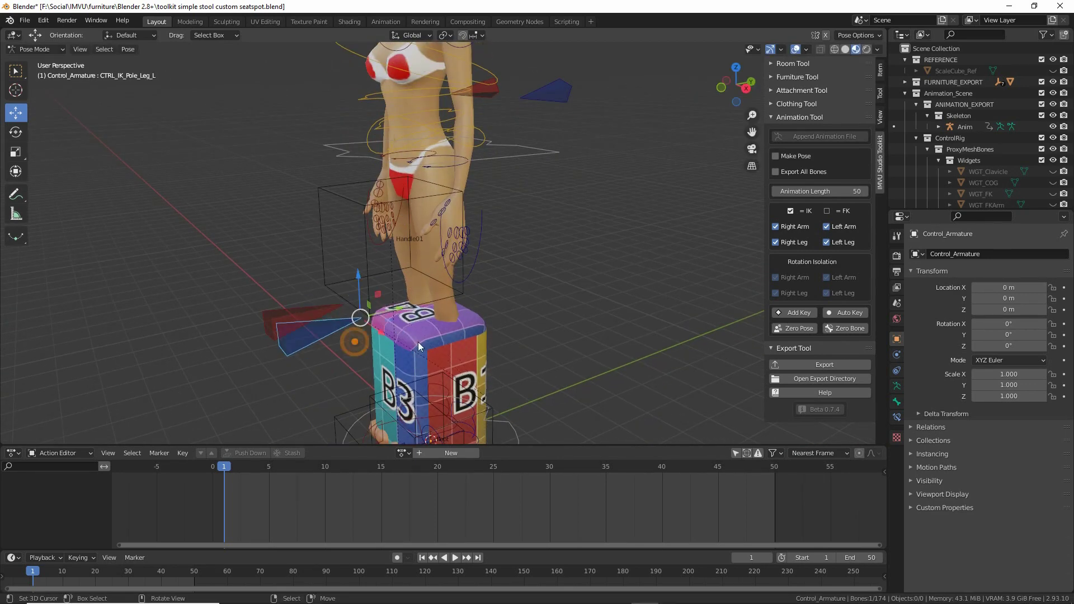
left_click(393, 330)
middle_click_drag(448, 353, 390, 223, "shift")
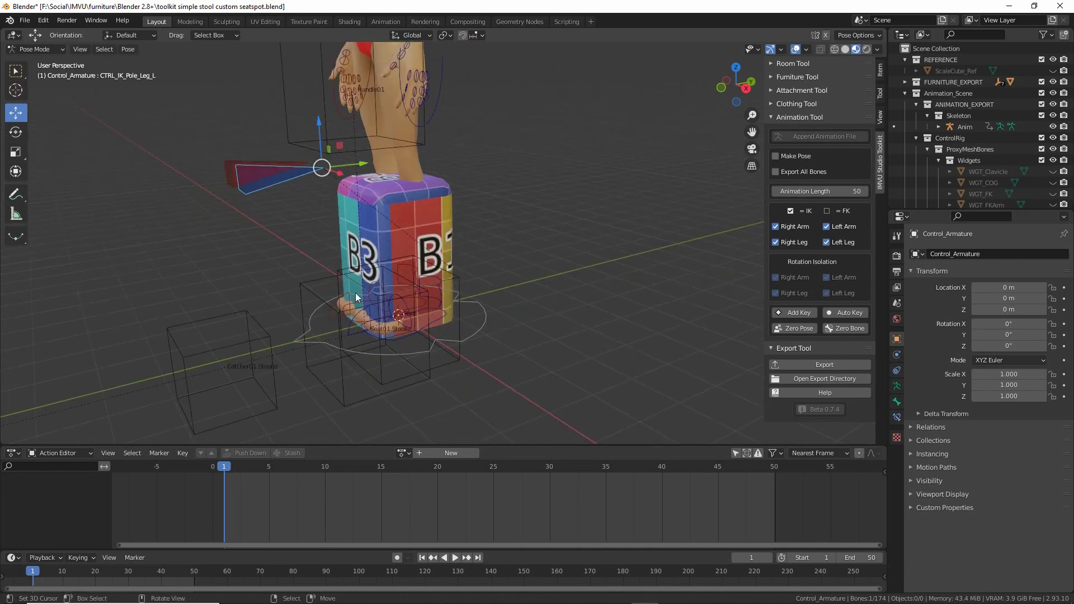
middle_click_drag(354, 276, 398, 348, "shift")
- Try moving the avatar's left hand with the CTRL_IK_Hand.L control
left_click(468, 204)
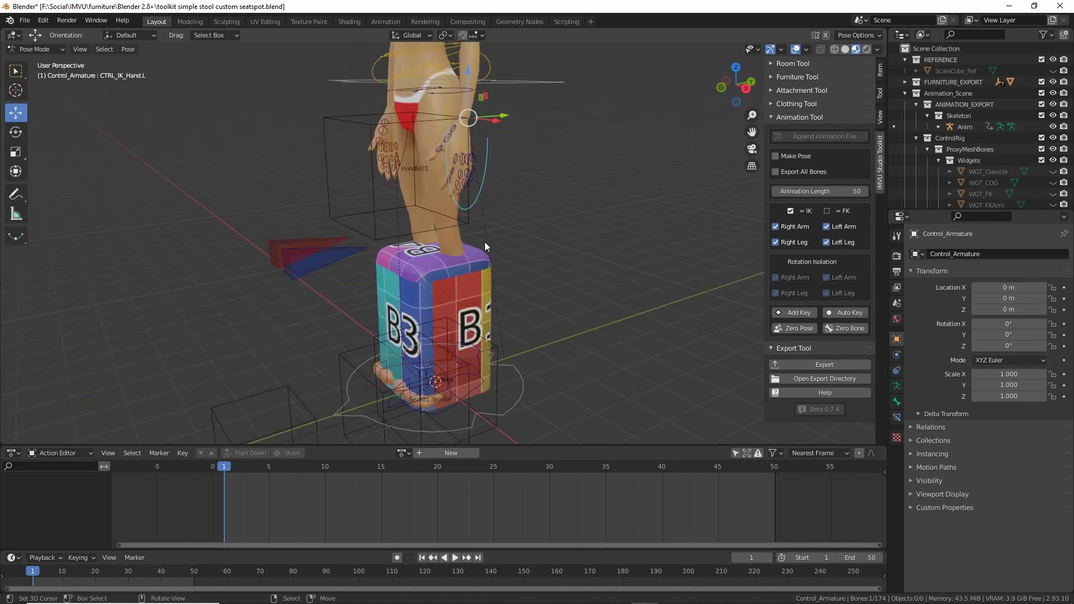
key("g")
right_click(507, 186)
key("g")
right_click(519, 147)
middle_click_drag(445, 237, 440, 312, "shift")
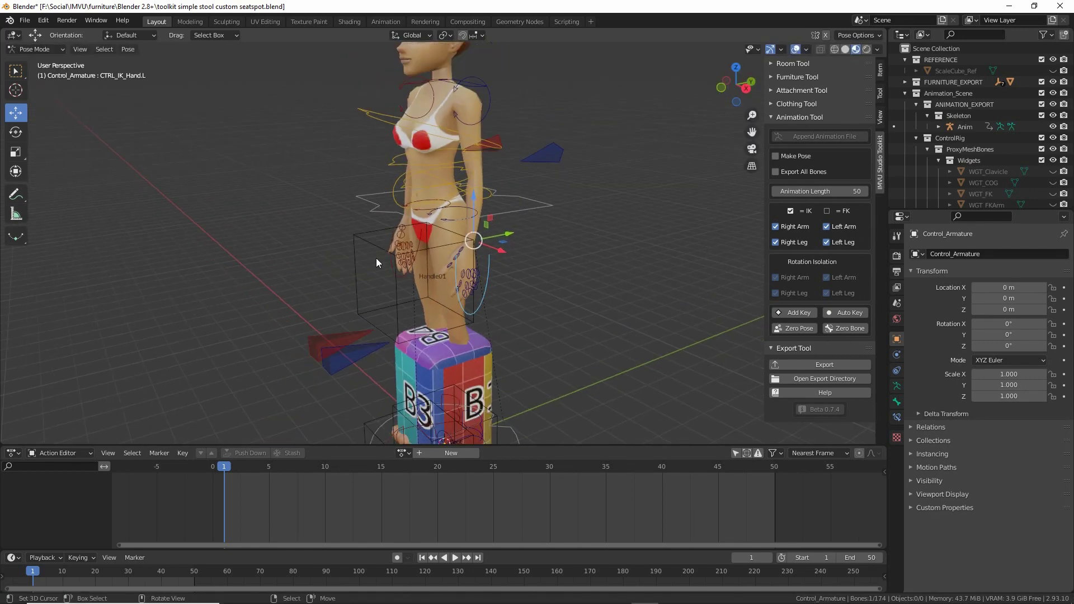
- Select the left arm pole control CTRL_IK_ArmPole.L.001 with the whole avatar and stool in view
middle_click_drag(385, 257, 267, 250)
left_click(475, 159)
middle_click_drag(520, 277, 629, 276)
scroll(451, 284, "down", 5)
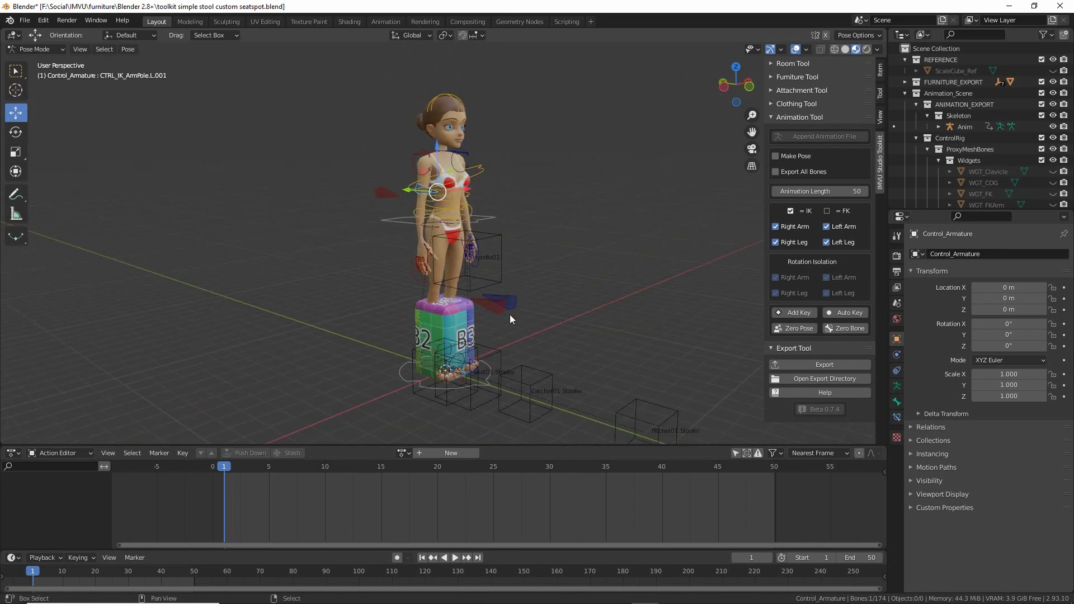
scroll(498, 320, "up", 2)
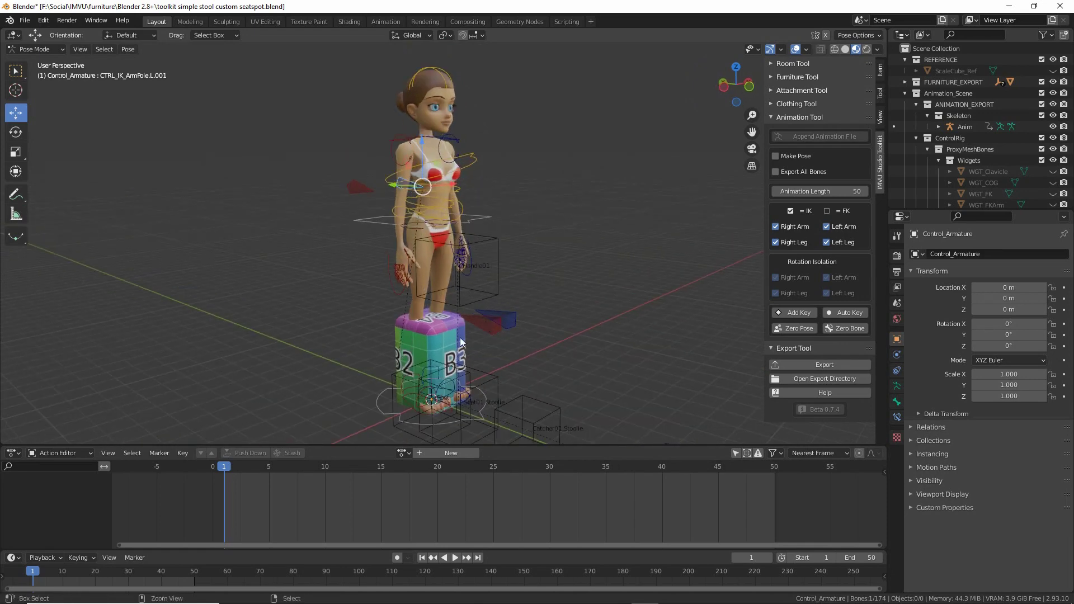
- Turn on Auto Key for the rig and select the right arm pole control CTRL_IK_ArmPole.R.001
left_click(832, 326)
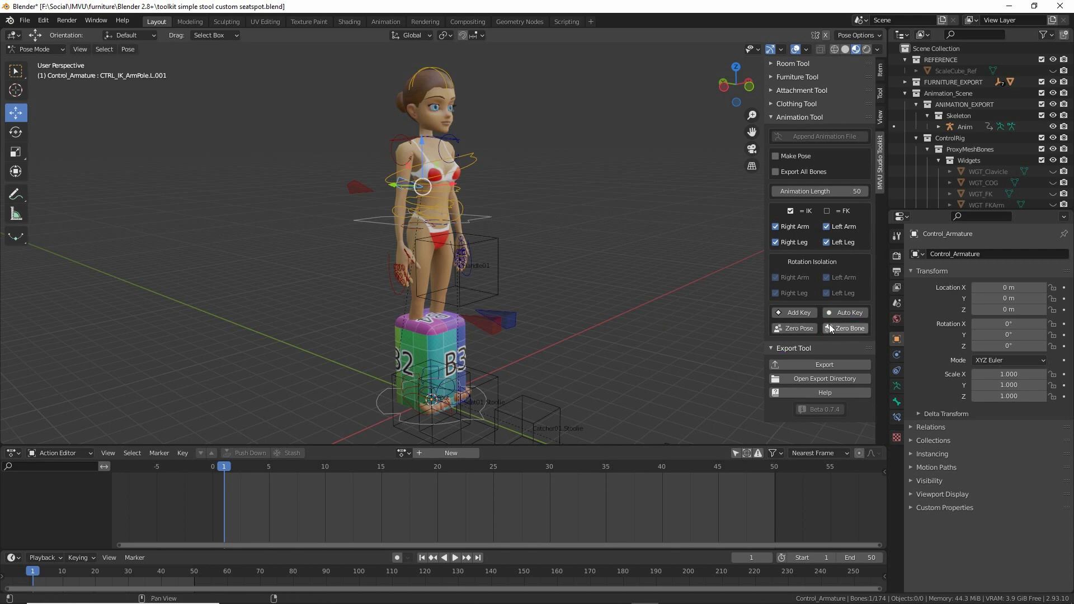
left_click(847, 313)
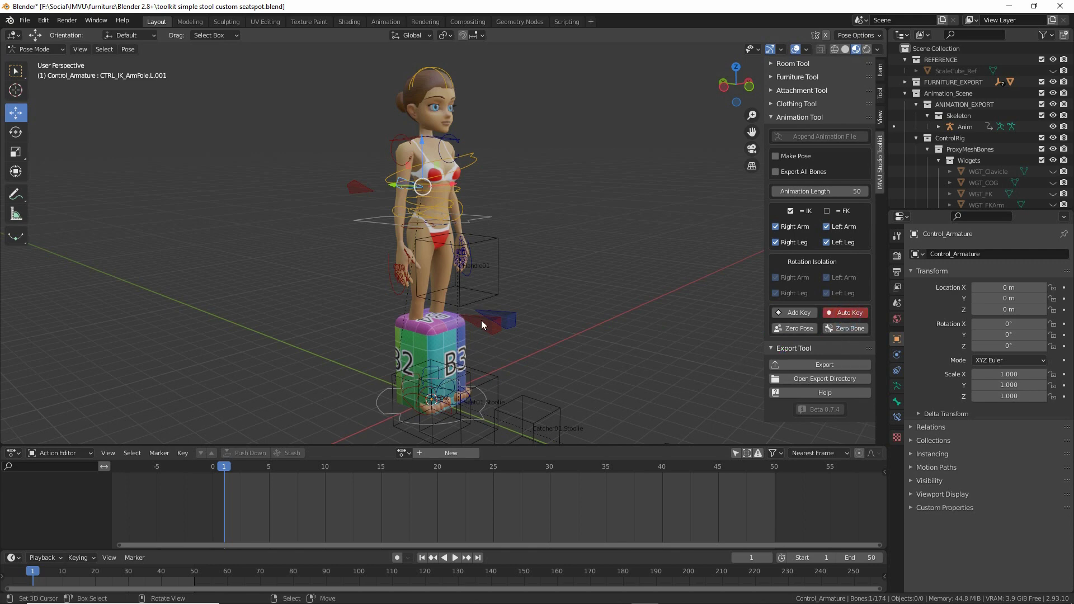
left_click(387, 260)
left_click(357, 186)
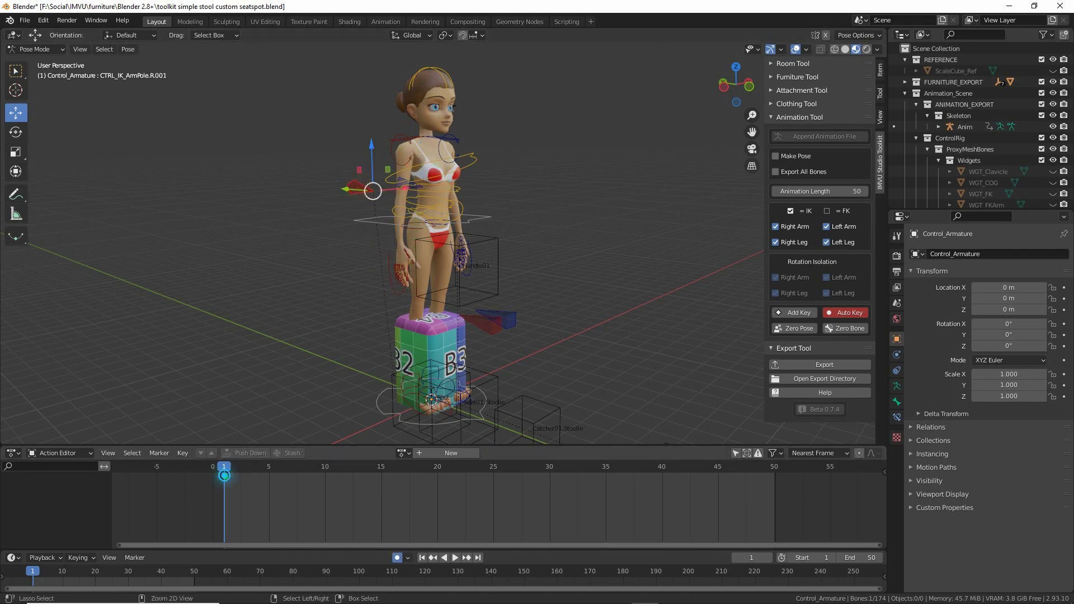
left_click(223, 487)
left_click(226, 501)
left_click(226, 510)
left_click(223, 525)
left_click(225, 534)
middle_click_drag(257, 422, 306, 341)
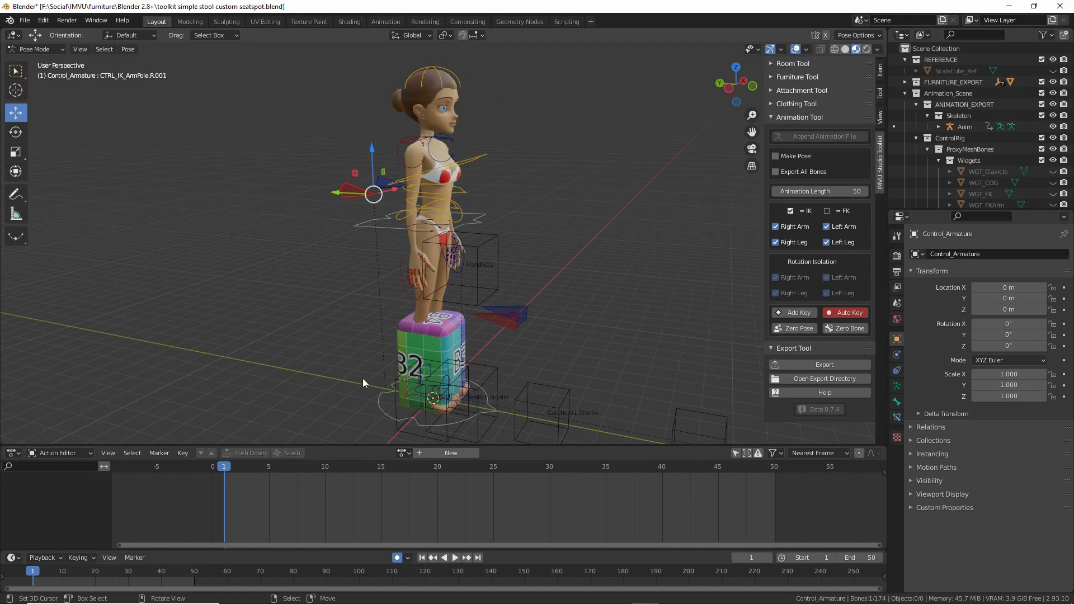
- Switch the avatar's control rig to Object Mode
middle_click_drag(363, 378, 351, 368, "shift")
middle_click_drag(434, 293, 445, 336)
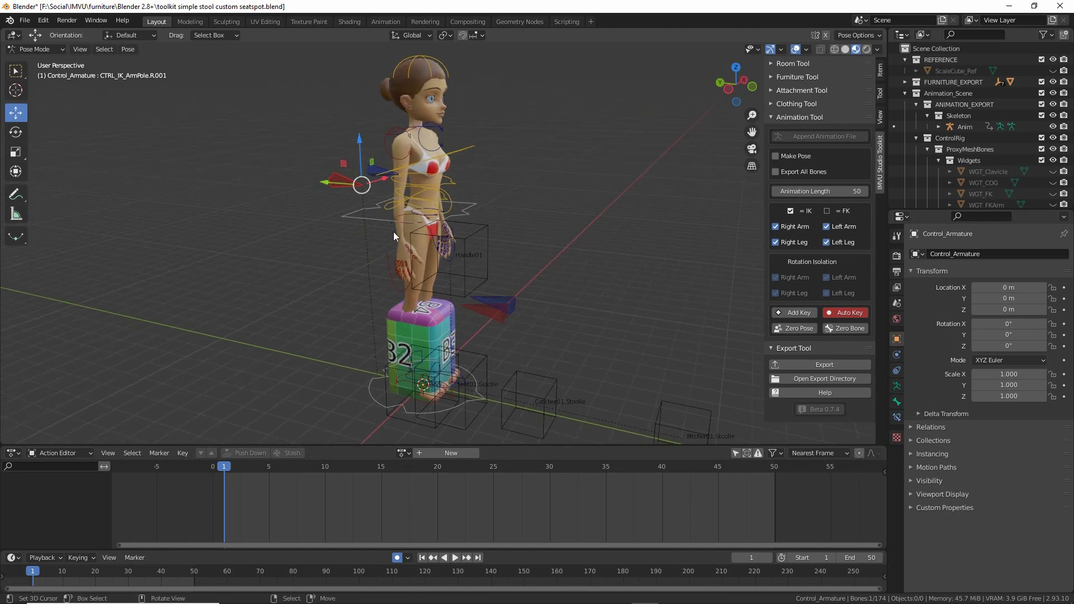
mouse_move(405, 238)
middle_mouse_down()
mouse_move(510, 239)
mouse_move(410, 236)
mouse_move(409, 225)
middle_mouse_up()
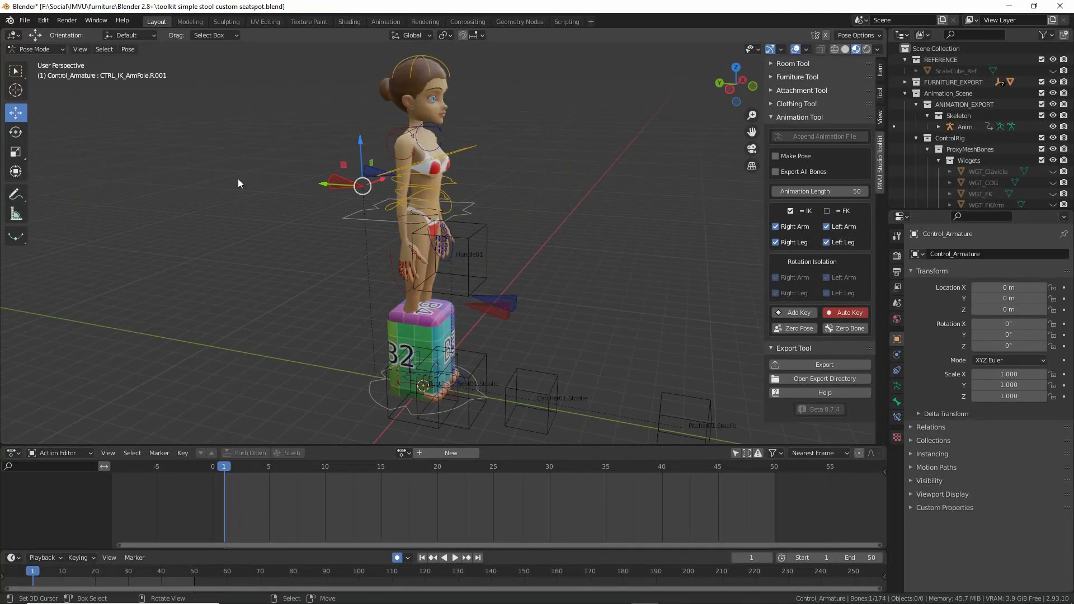
left_click_drag(19, 58, 56, 58)
left_click(37, 49)
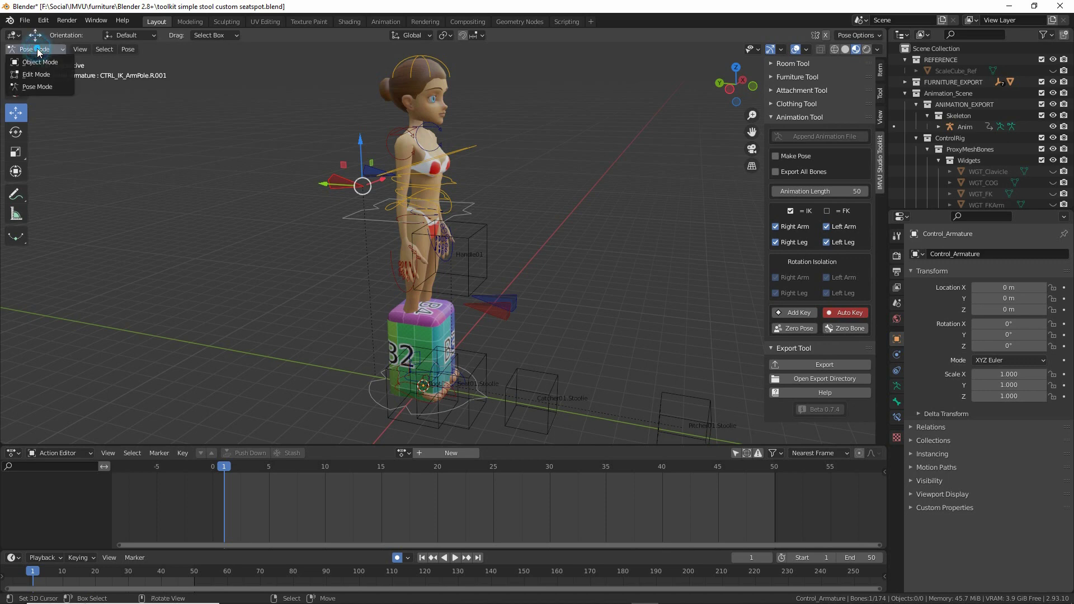
left_click_drag(19, 71, 53, 70)
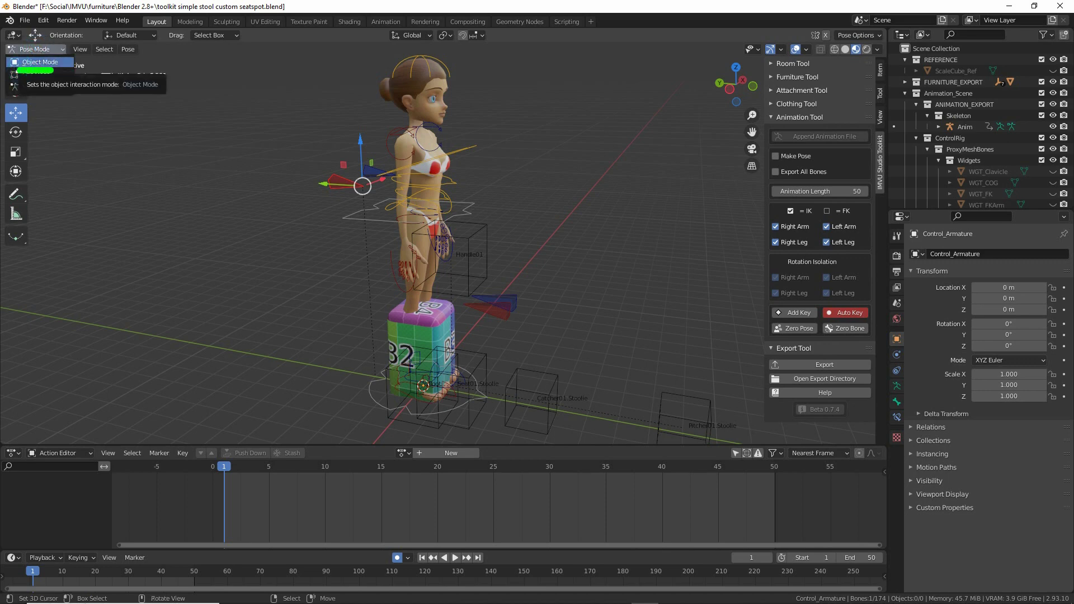
left_click(33, 61)
- Examine where the control rig's origin sits relative to the seat node box and the stool
middle_click_drag(389, 304, 408, 236)
scroll(414, 246, "up", 2)
scroll(428, 229, "up", 3)
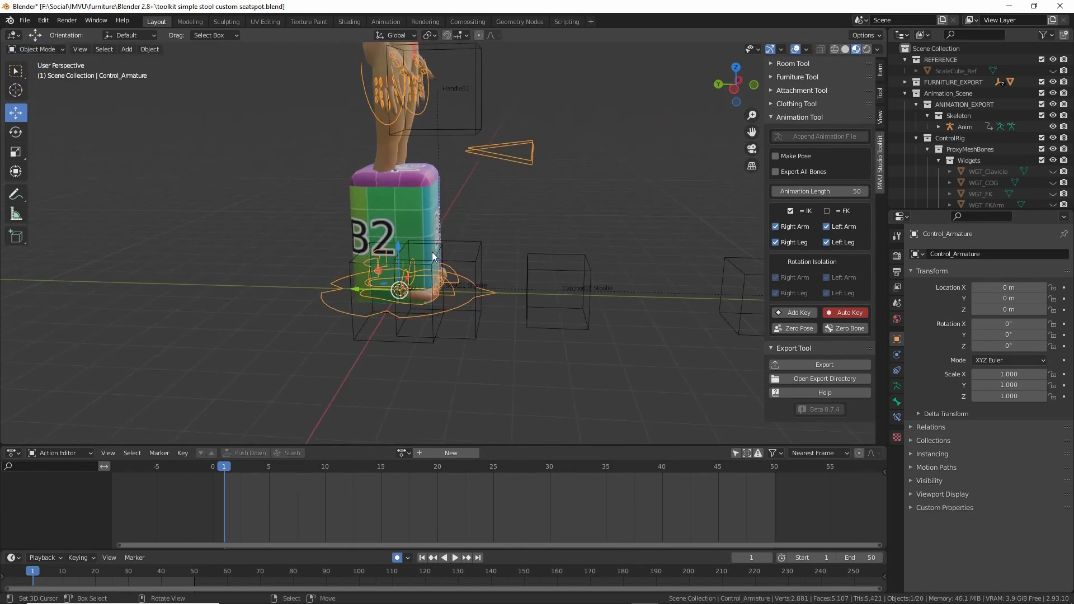
scroll(428, 223, "down", 4)
middle_click_drag(421, 177, 391, 200)
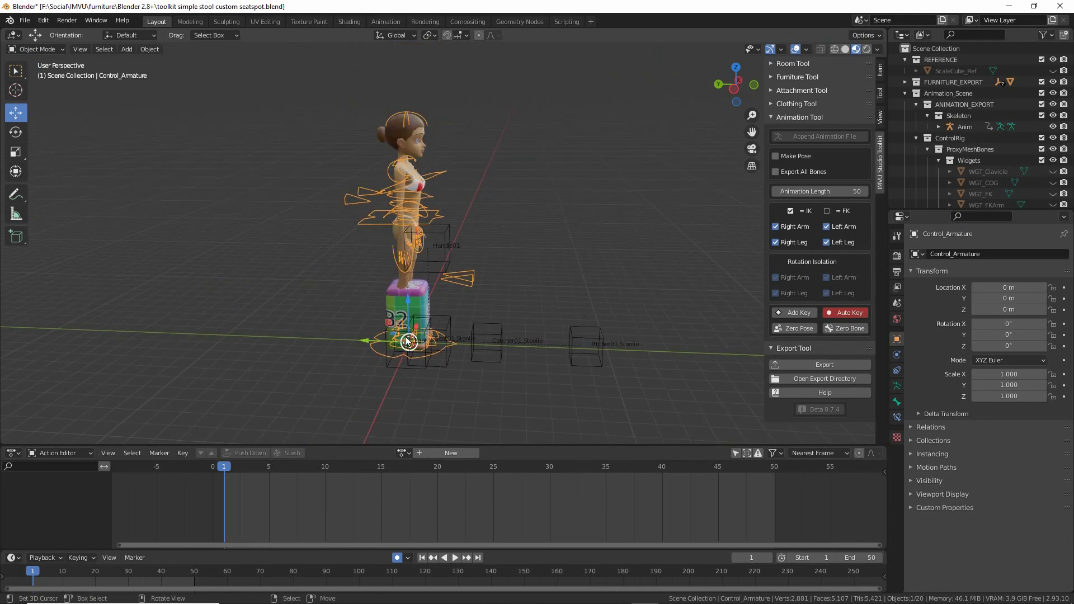
scroll(413, 360, "up", 2)
scroll(417, 372, "up", 1)
middle_click_drag(427, 346, 439, 231, "shift")
scroll(440, 231, "up", 1)
middle_click_drag(404, 337, 453, 331, "shift")
scroll(453, 331, "up", 2)
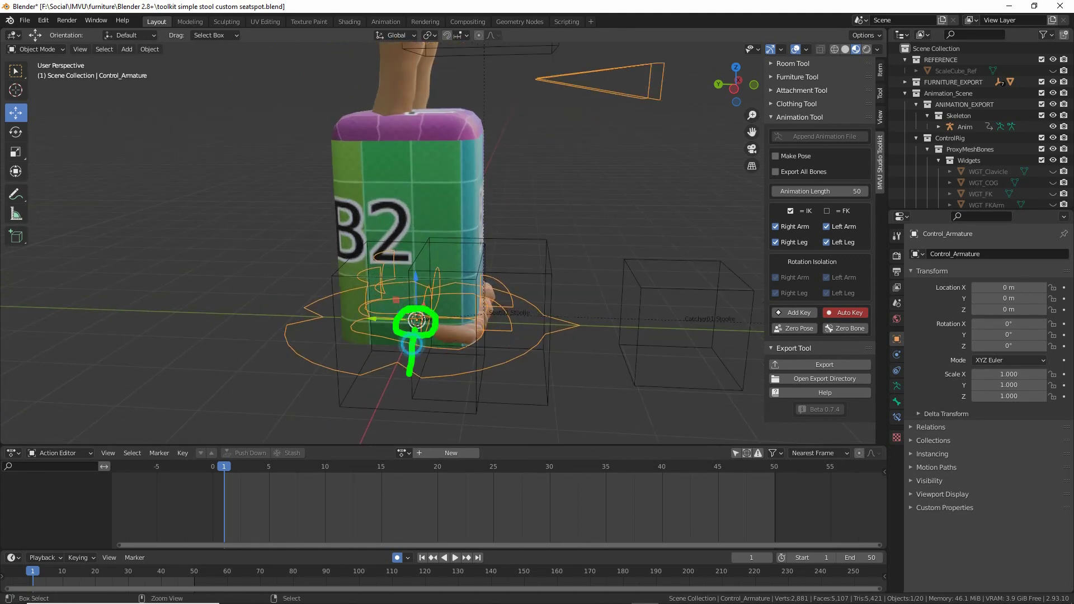
mouse_move(408, 273)
left_mouse_down()
mouse_move(538, 273)
mouse_move(550, 402)
mouse_move(394, 406)
left_mouse_up()
left_click(412, 251)
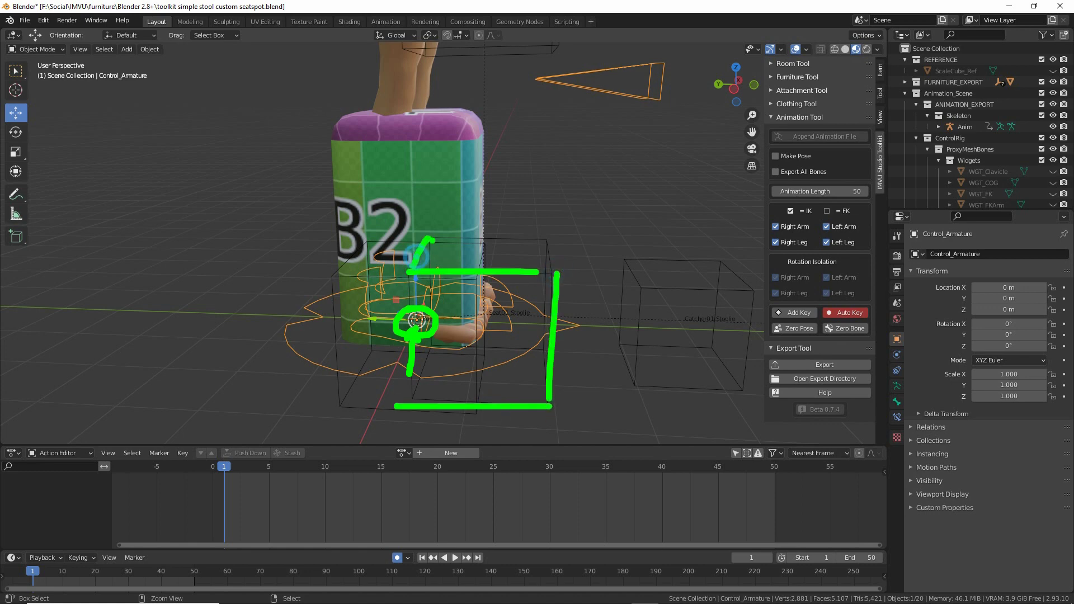
mouse_move(454, 240)
left_mouse_down()
mouse_move(549, 240)
mouse_move(548, 290)
left_mouse_up()
left_click(492, 350)
left_click_drag(488, 326, 485, 325)
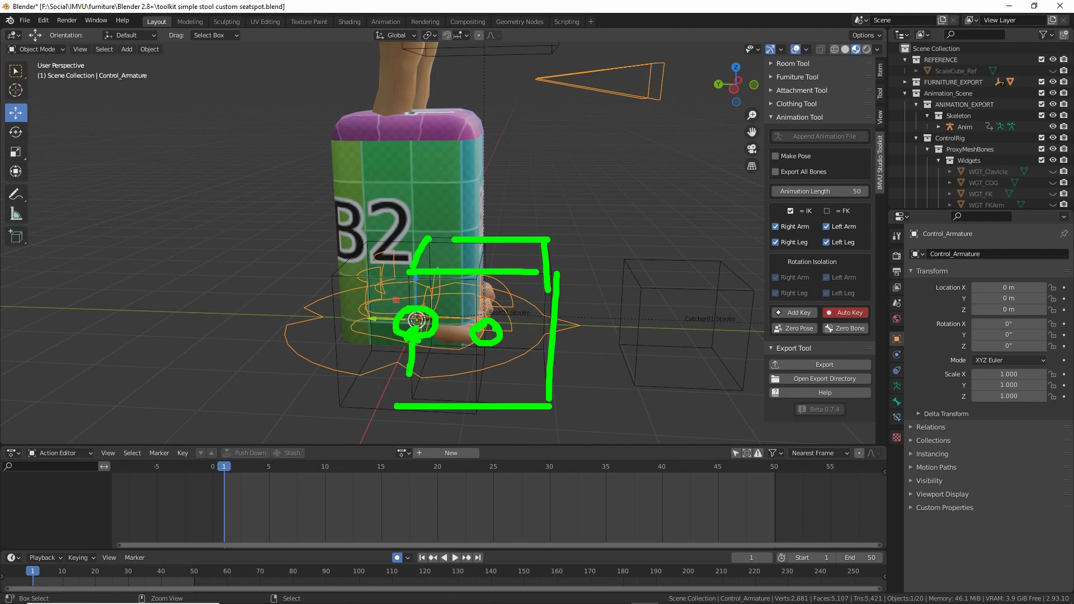
key("Escape")
scroll(414, 187, "down", 6)
middle_click_drag(410, 143, 377, 249, "shift")
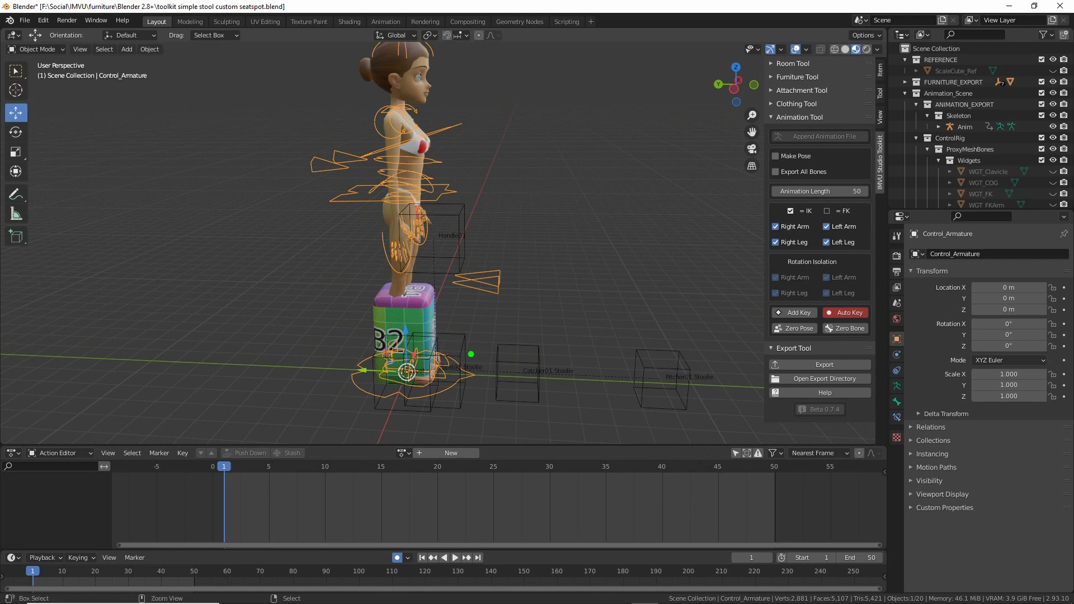
mouse_move(463, 356)
left_mouse_down()
mouse_move(401, 355)
mouse_move(403, 398)
mouse_move(454, 406)
mouse_move(467, 341)
mouse_move(412, 330)
mouse_move(440, 283)
mouse_move(372, 350)
left_mouse_up()
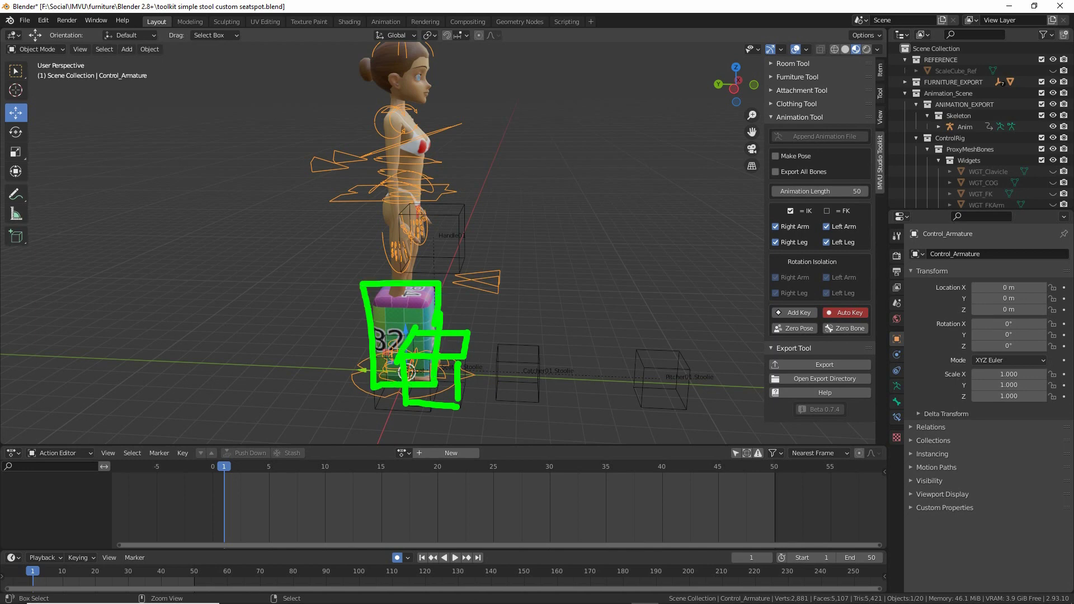
key("Escape")
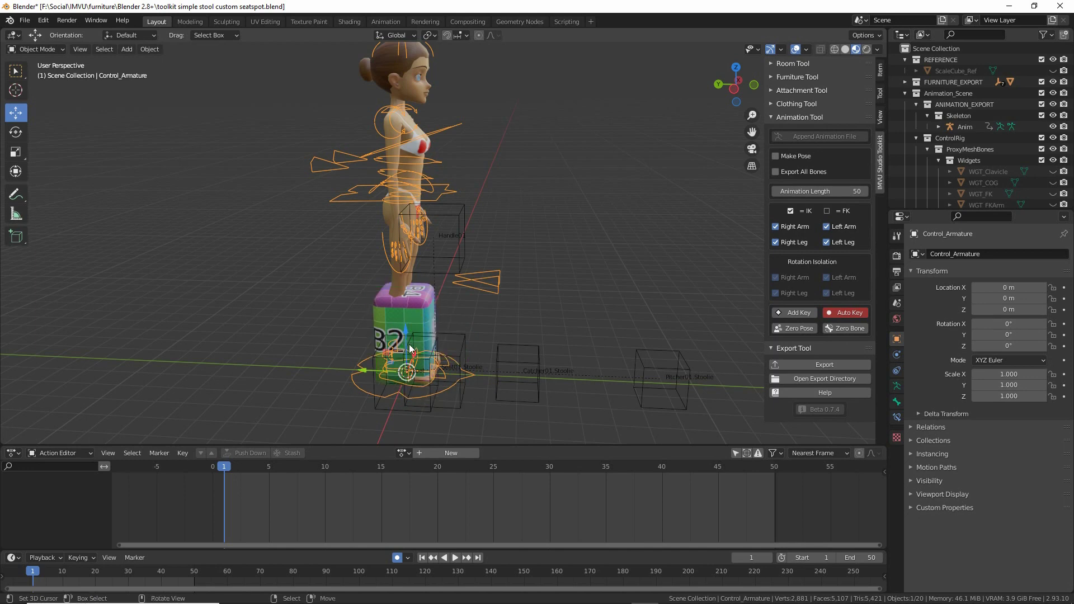
- Move Control_Armature along Y to about -1.051 m, bringing the avatar in front of the stool at the seat node
scroll(385, 381, "up", 3)
middle_click_drag(381, 384, 418, 243, "shift")
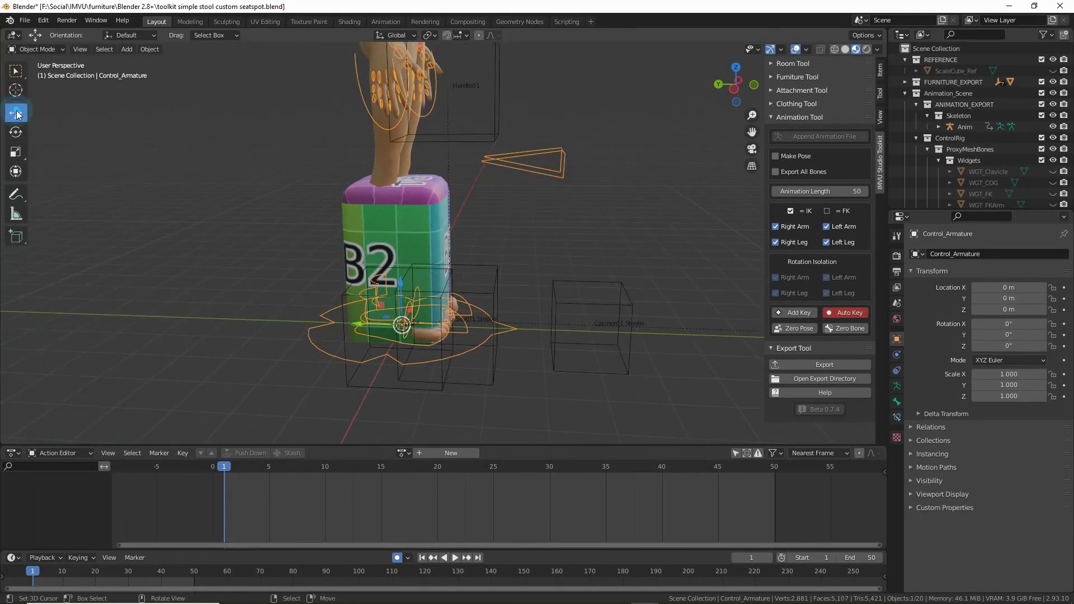
mouse_move(35, 112)
left_mouse_down()
mouse_move(84, 113)
mouse_move(60, 133)
mouse_move(70, 138)
left_mouse_up()
key("Escape")
scroll(425, 330, "up", 4)
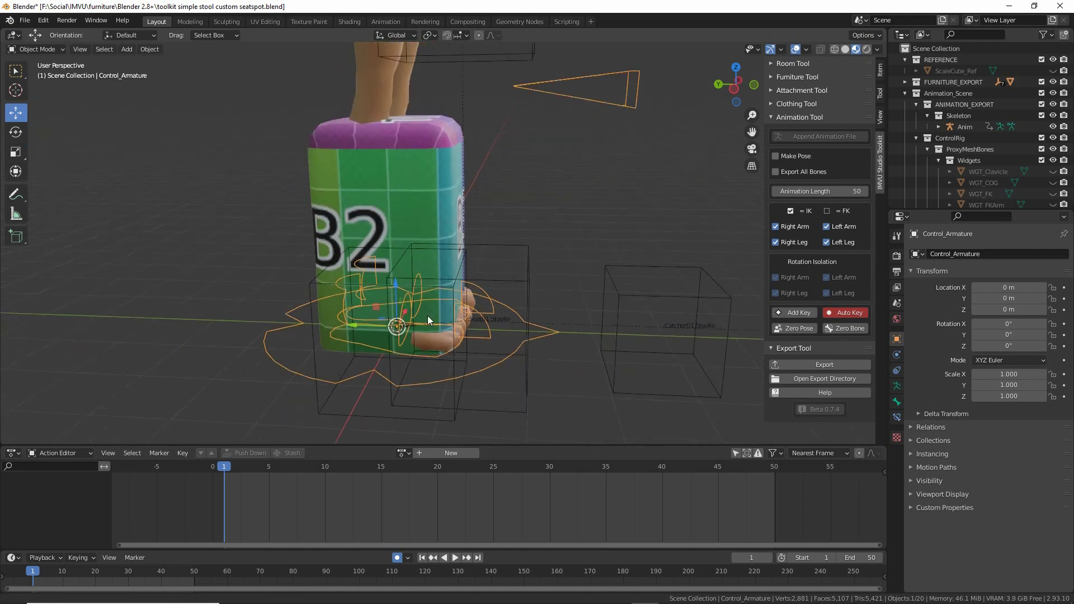
mouse_move(33, 143)
left_mouse_down()
mouse_move(50, 159)
mouse_move(34, 160)
left_mouse_up()
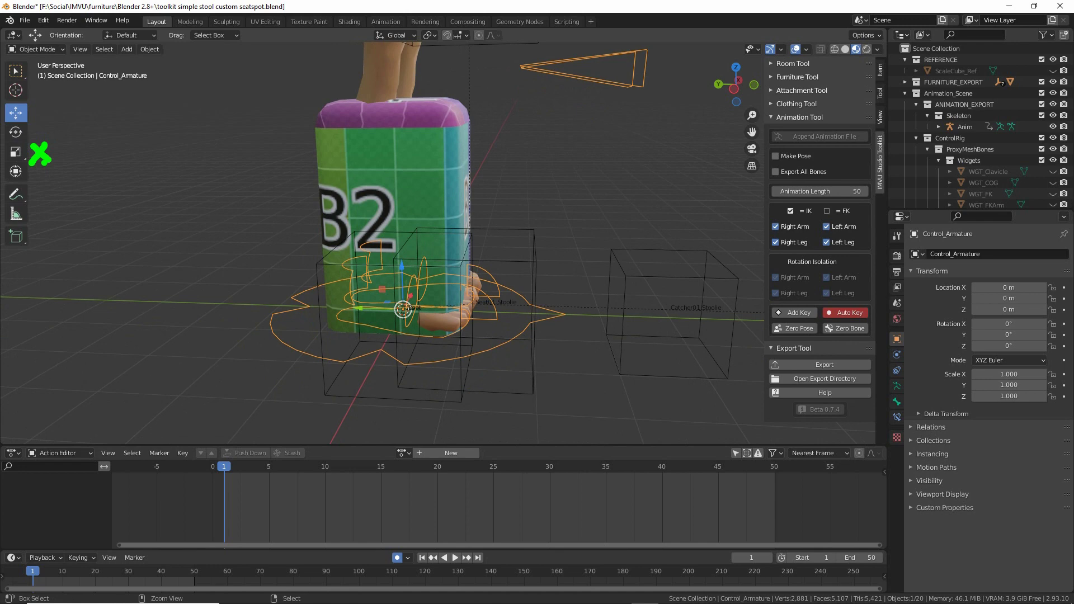
key("Escape")
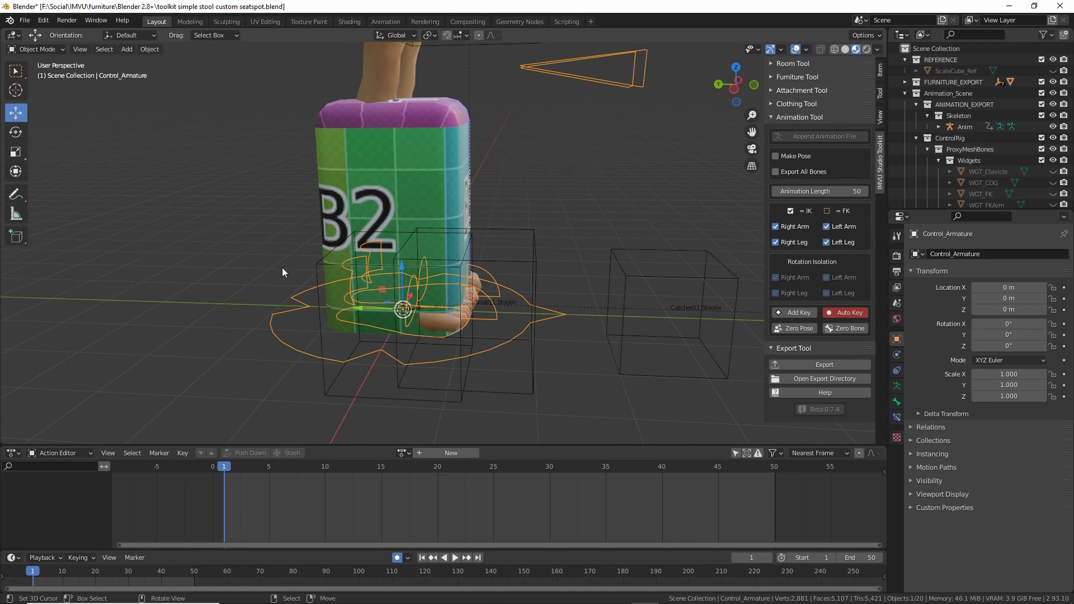
left_click_drag(359, 309, 434, 306)
mouse_move(434, 305)
middle_mouse_down()
mouse_move(459, 266)
mouse_move(439, 282)
mouse_move(540, 263)
mouse_move(511, 295)
mouse_move(408, 306)
mouse_move(425, 330)
middle_mouse_up()
- Move Control_Armature along X to about 0.317 m to line it up with the Seat01.Stoolie node
left_click(534, 260)
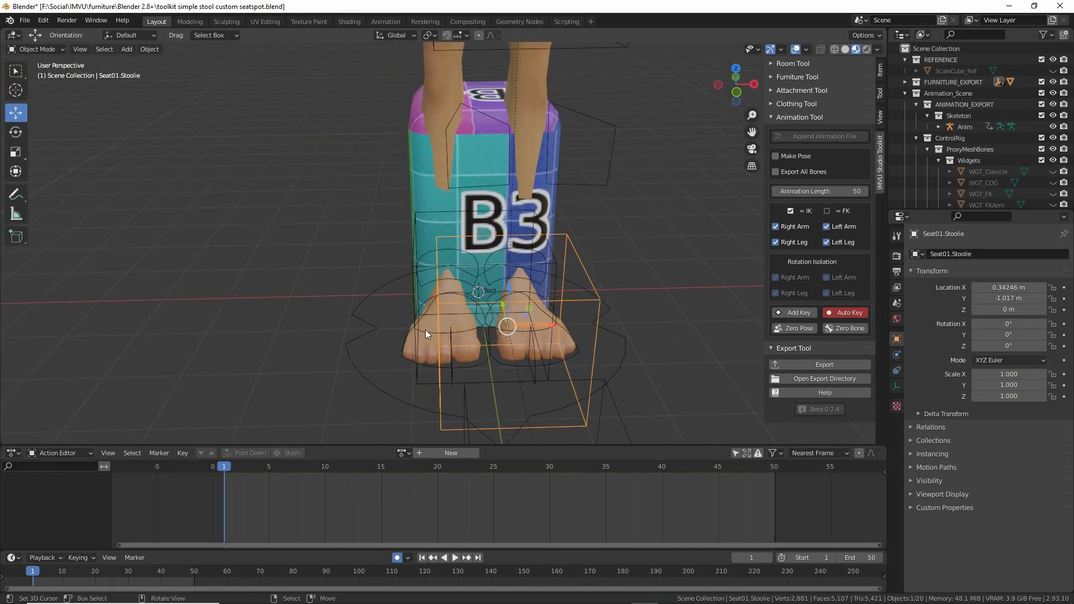
left_click(423, 381)
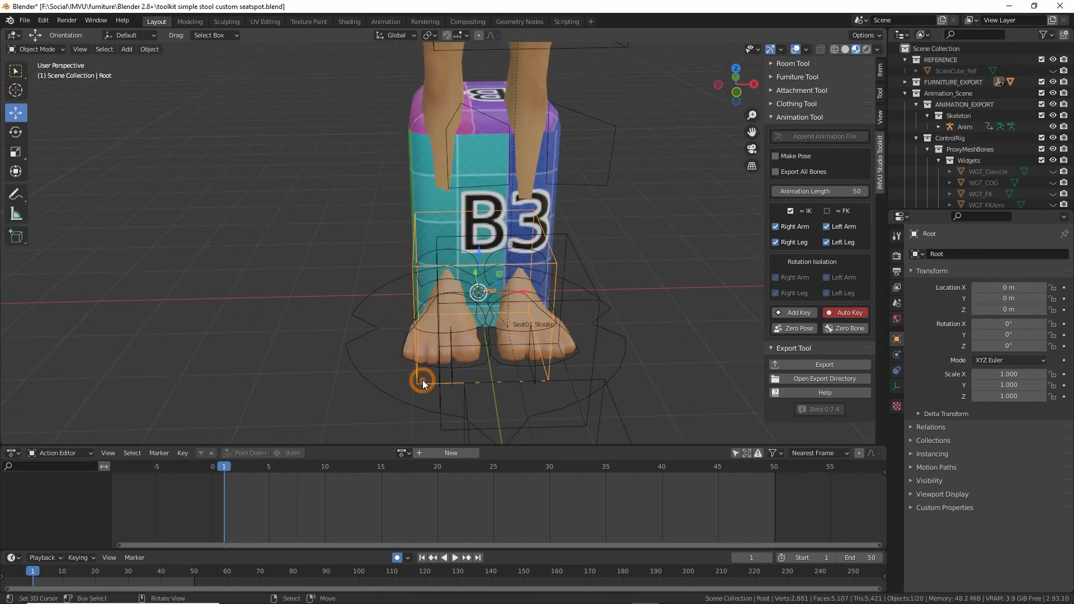
left_click(625, 343)
left_click_drag(529, 321, 555, 323)
middle_click_drag(555, 323, 461, 322)
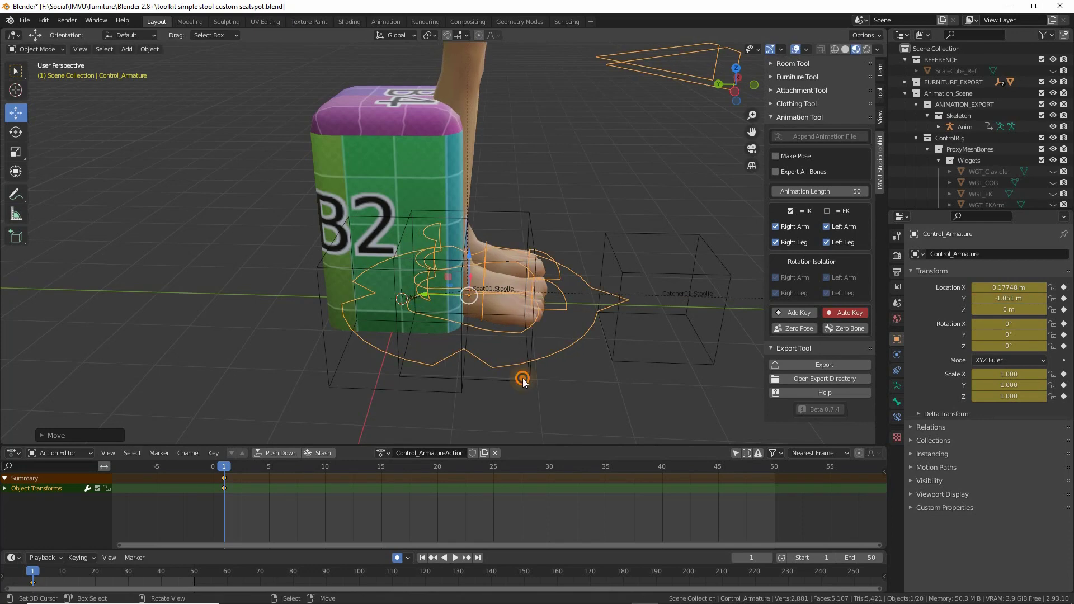
left_click(526, 366)
middle_click_drag(527, 369, 564, 359)
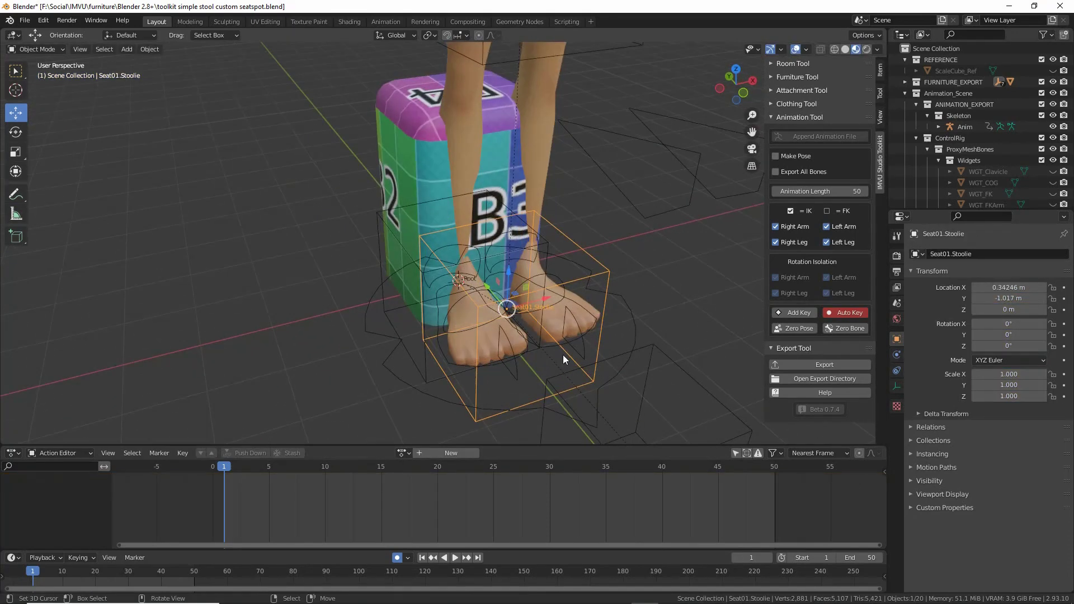
right_click(630, 308)
mouse_move(536, 304)
left_mouse_down()
mouse_move(546, 305)
mouse_move(538, 316)
left_mouse_up()
left_click(474, 382)
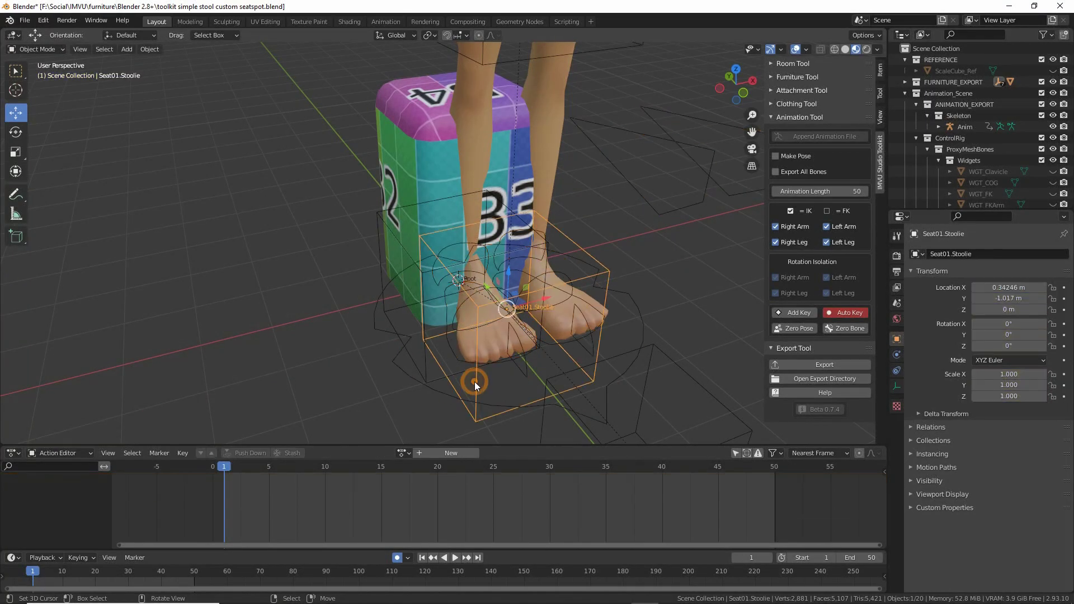
- Inspect the nodes around the stool against the avatar's position and reselect Control_Armature
middle_click_drag(475, 381, 436, 257)
middle_click_drag(468, 302, 476, 273)
left_click(495, 223)
left_click(505, 333)
middle_click_drag(557, 353, 467, 326, "shift")
left_click(469, 330)
left_click(680, 341)
left_click(498, 324)
left_click(395, 299)
left_click(296, 160)
left_click(441, 205)
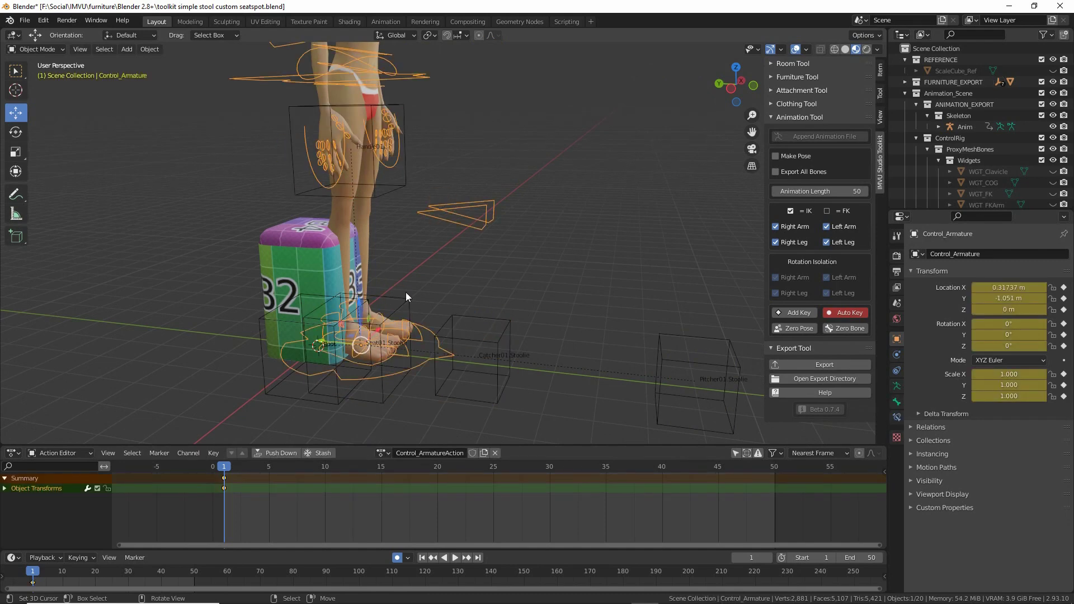
- Switch Control_Armature to Pose Mode
middle_click_drag(405, 292, 419, 320, "shift")
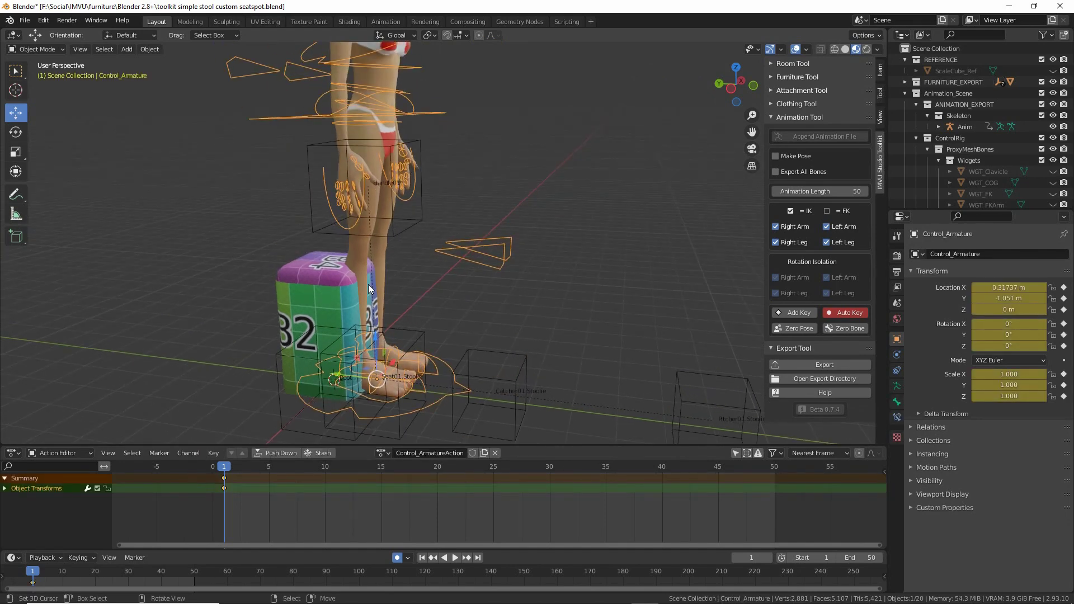
left_click(35, 50)
left_click(32, 86)
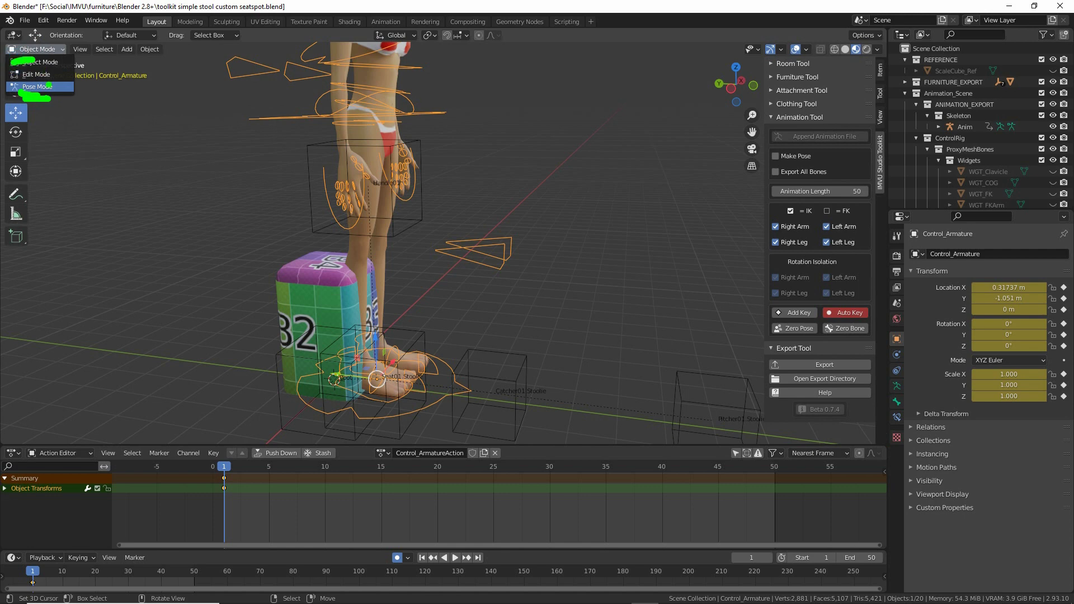
left_click(37, 87)
- Lower the CTRL_COG.001 control and shift it back so the avatar sits on top of the stool
middle_click_drag(298, 268, 304, 263)
middle_click_drag(320, 226, 348, 250, "shift")
scroll(358, 275, "up", 1)
left_click(294, 170)
key("ctrl+2")
mouse_move(44, 111)
left_mouse_down()
mouse_move(59, 110)
mouse_move(63, 134)
left_mouse_up()
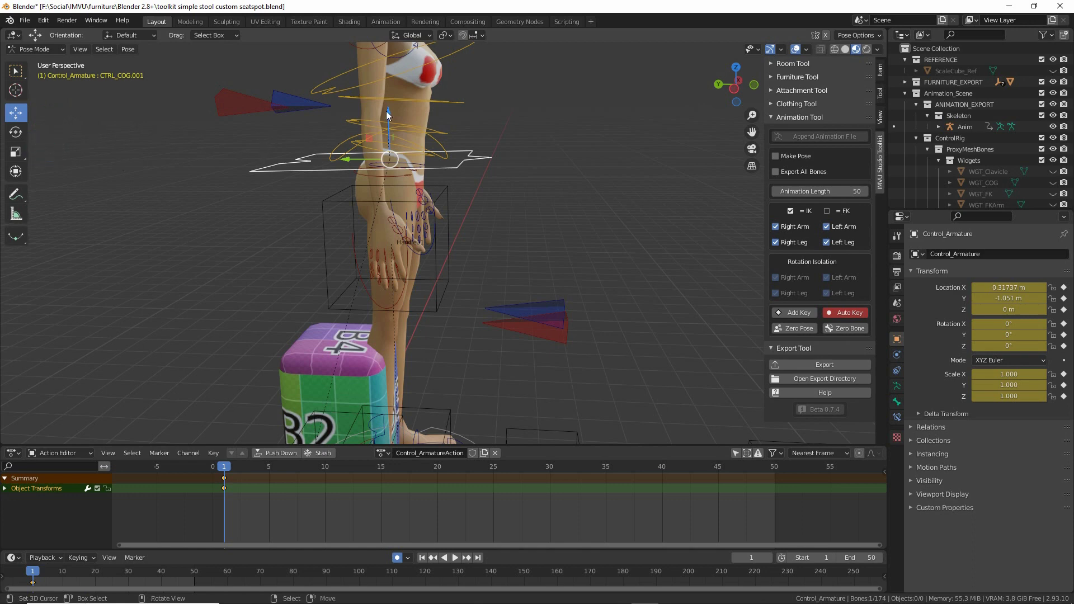
left_click_drag(388, 115, 312, 256)
middle_click_drag(312, 257, 218, 261)
middle_click_drag(285, 163, 384, 243)
- Move the right arm pole CTRL_IK_ArmPole.R.001 back and down so the elbow points behind the avatar
left_click(319, 134)
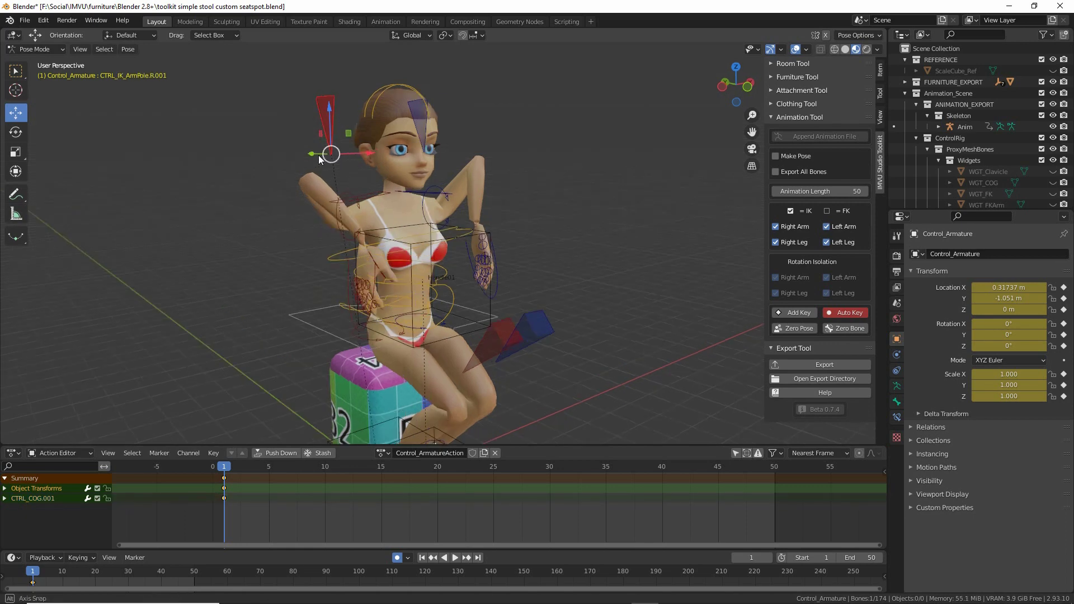
middle_click_drag(318, 155, 394, 148)
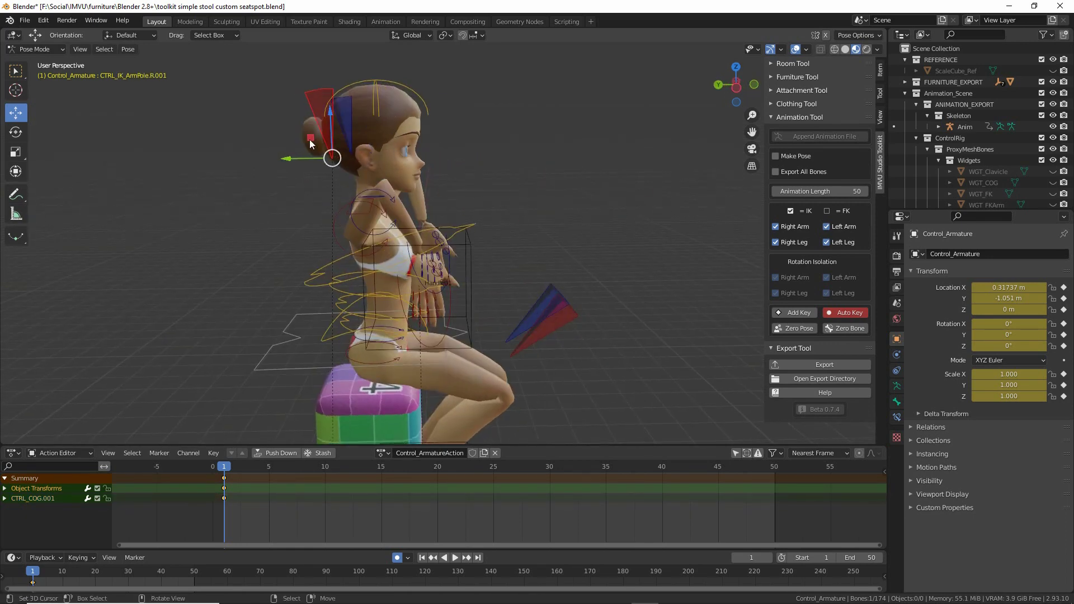
left_click_drag(309, 137, 227, 222)
- Move the left arm pole CTRL_IK_ArmPole.L.001 back and down so the elbow points behind the avatar
middle_click_drag(227, 223, 411, 283)
left_click(380, 162)
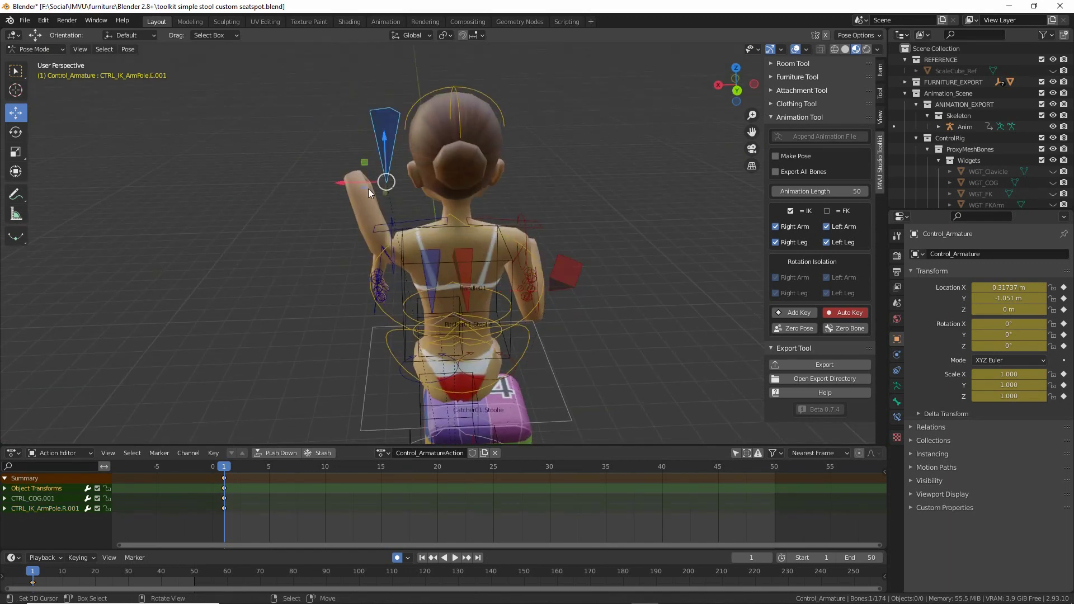
middle_click_drag(368, 189, 544, 156)
left_click_drag(558, 123, 642, 237)
- Lower the left hand control CTRL_IK_Hand.L to the side of the stool seat
middle_click_drag(593, 254, 369, 238)
right_click(484, 294)
left_click_drag(376, 125, 457, 267)
- Move the right hand control CTRL_IK_Hand.R down and back beside the stool seat
middle_click_drag(458, 267, 595, 151)
left_click(570, 180)
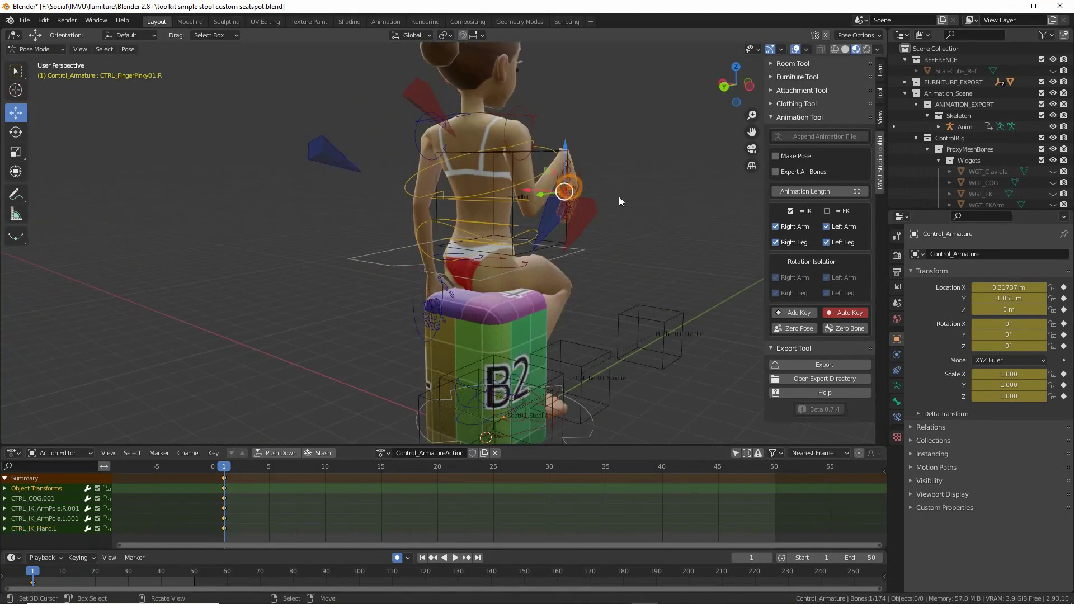
middle_click_drag(619, 196, 562, 203)
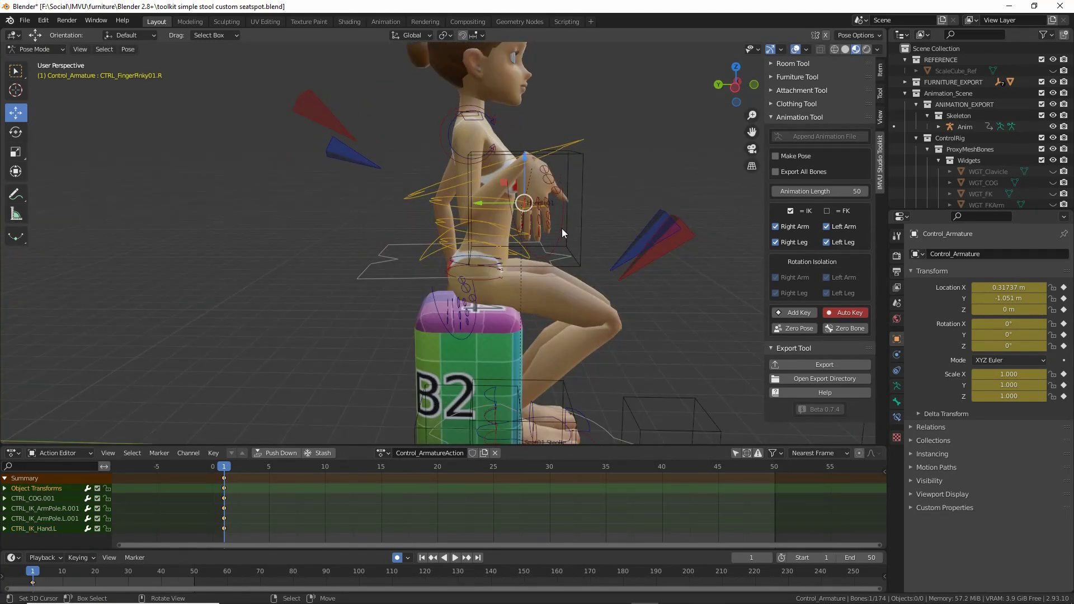
left_click(562, 229)
left_click_drag(538, 166, 445, 302)
- Tilt the CTRL_IK_Hand.R control and shift it closer to the edge of the stool seat
middle_click_drag(418, 280, 619, 290)
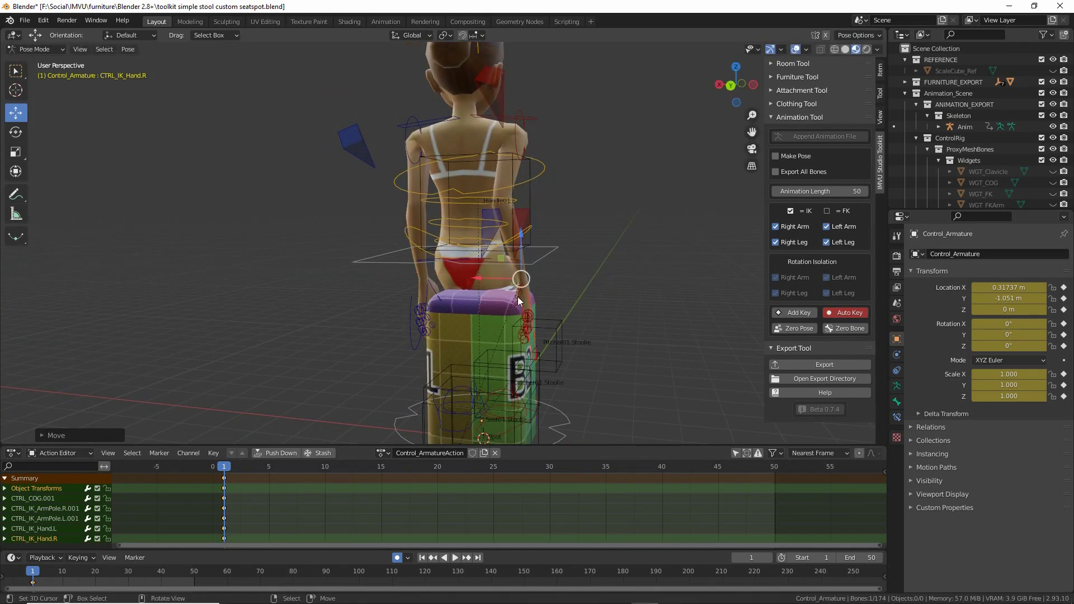
middle_click_drag(518, 296, 540, 296)
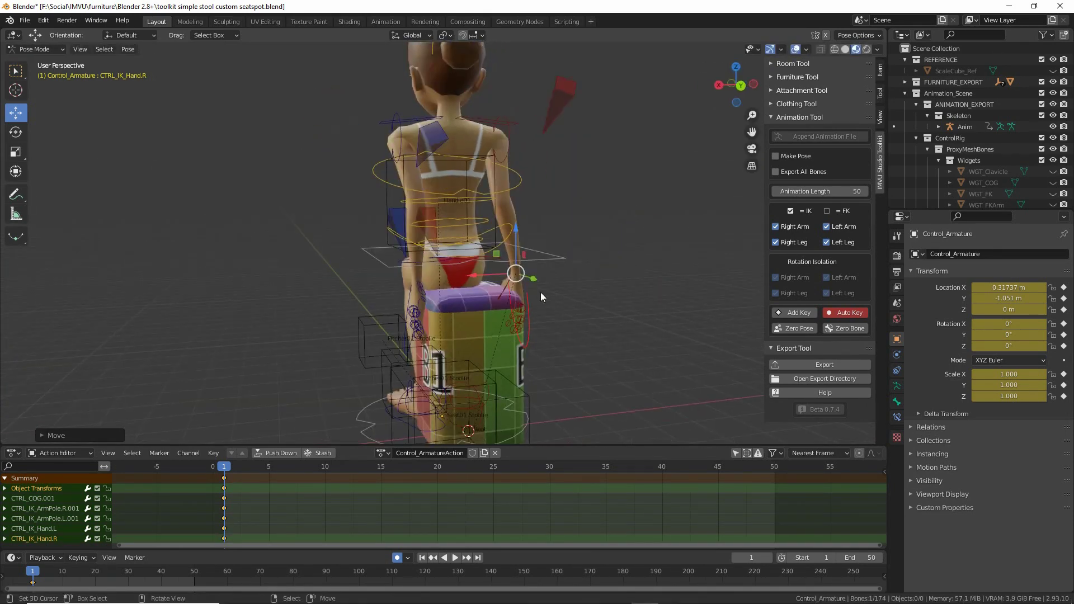
left_click(16, 132)
left_click_drag(499, 232, 480, 256)
middle_click_drag(480, 256, 466, 344)
left_click(17, 113)
left_click_drag(512, 272, 482, 277)
middle_click_drag(481, 277, 444, 294)
- Rotate CTRL_IK_Hand.R about 30° around the vertical axis and fine-tune its tilt against the seat edge
left_click(15, 132)
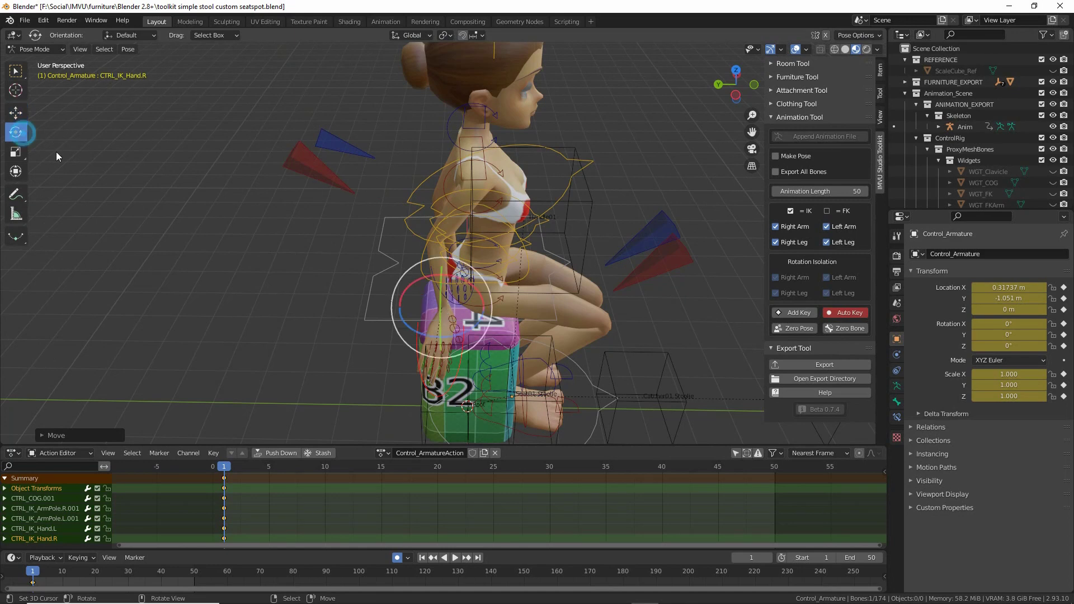
left_click_drag(457, 337, 442, 337)
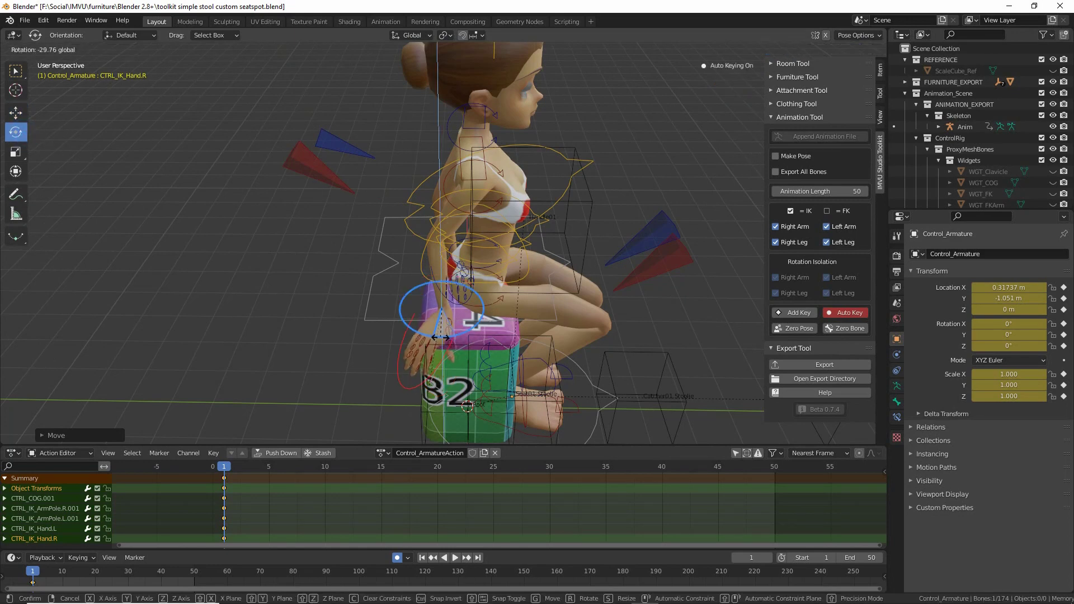
left_click(440, 337)
middle_click_drag(440, 337, 470, 254)
left_click_drag(475, 242, 470, 241)
middle_click_drag(470, 241, 186, 131)
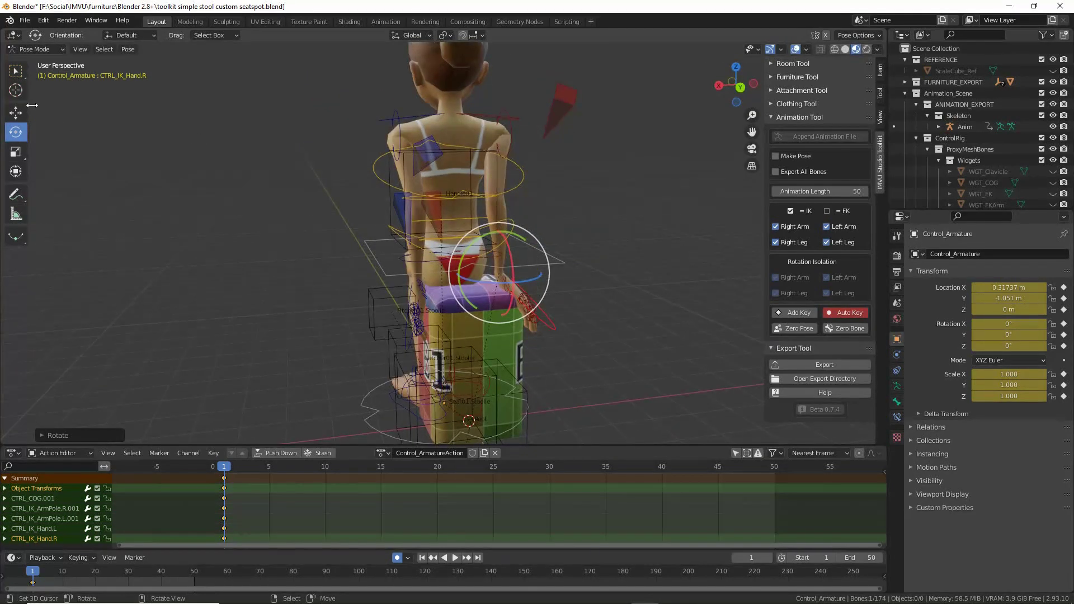
- Move the right hand control CTRL_IK_Hand.R slightly sideways against the edge of the stool seat
left_click(15, 113)
scroll(417, 246, "up", 2)
left_click_drag(502, 268, 550, 270)
- Rotate the CTRL_FK_Torso spine controls one by one to give the seated avatar's back a gentle arch
middle_click_drag(550, 270, 446, 195)
left_click(450, 200)
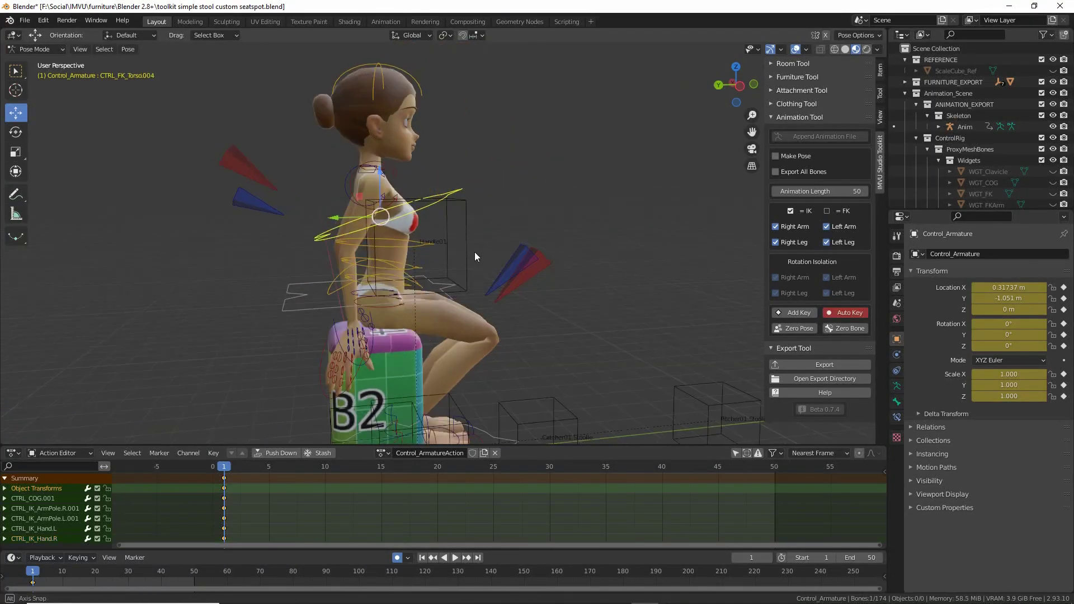
left_click(403, 247)
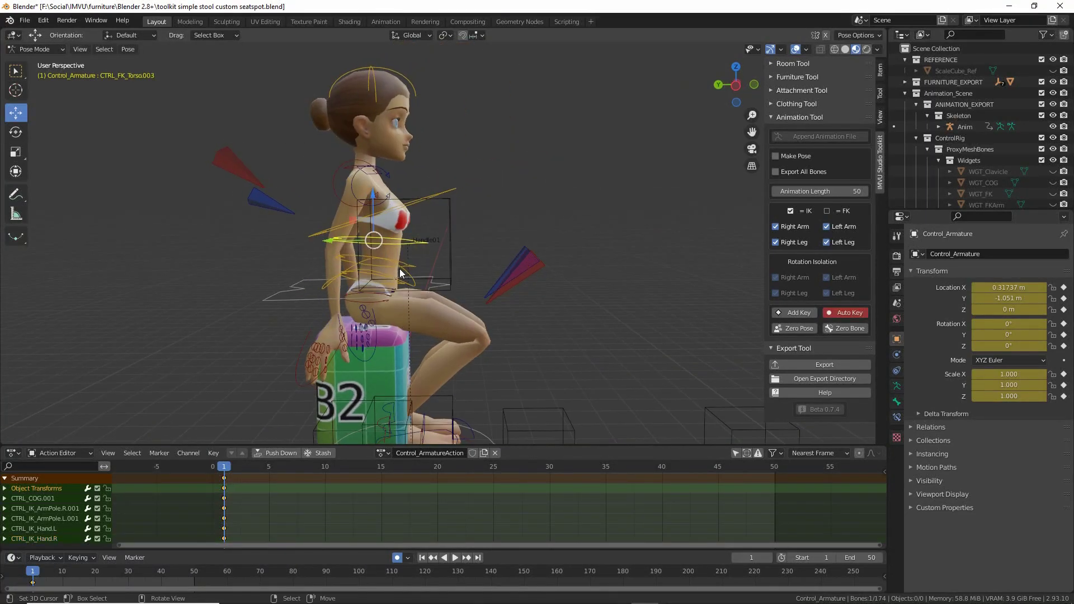
left_click(407, 269)
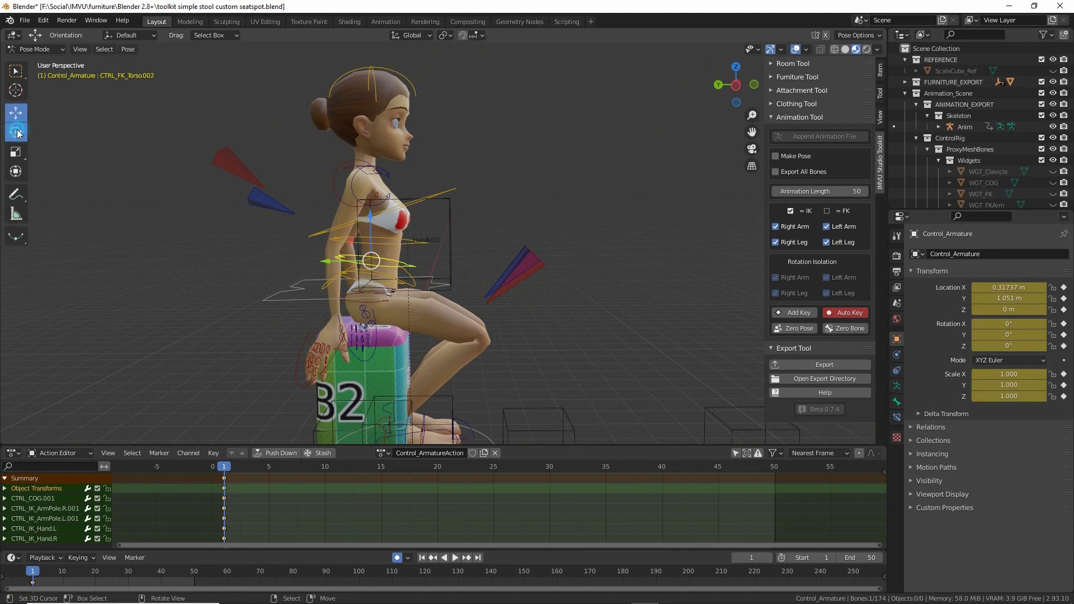
left_click(18, 133)
left_click_drag(378, 220, 373, 217)
left_click(407, 279)
left_click_drag(395, 254, 403, 200)
left_click(408, 255)
left_click(405, 226)
left_click(398, 185)
- Move the right foot control CTRL_Foot.R forward and up so the right leg stretches out in front of the stool
middle_click_drag(420, 260, 548, 301)
middle_click_drag(437, 368, 477, 315, "shift")
left_click(392, 263)
middle_click_drag(394, 306, 451, 280)
left_click(403, 331)
middle_click_drag(449, 183, 384, 244, "shift")
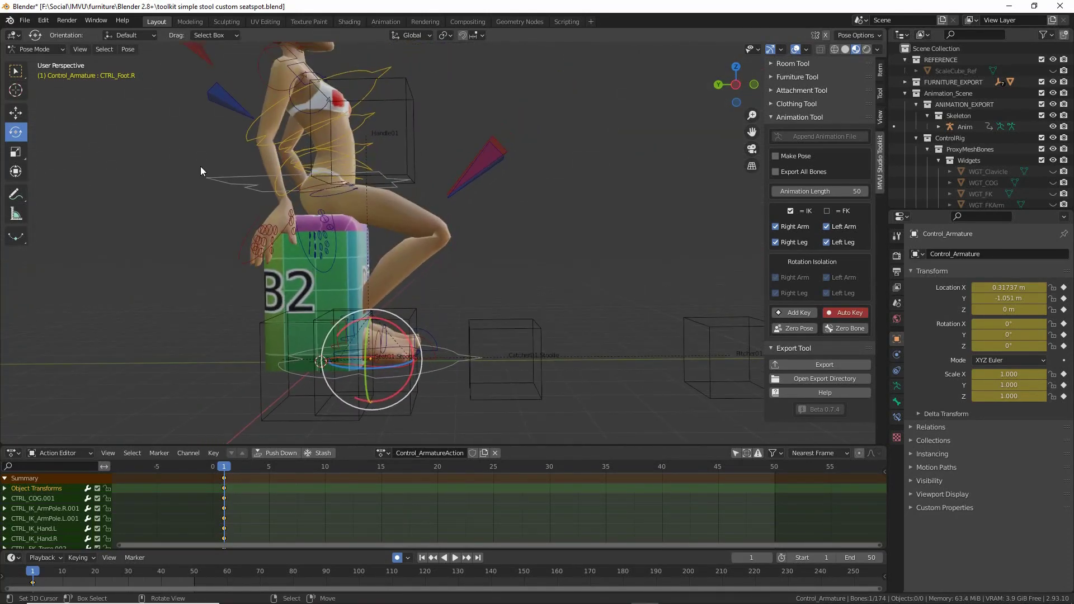
left_click(16, 112)
left_click_drag(352, 340, 551, 294)
- Rotate CTRL_Foot.R so the toes point upward and shift the foot slightly further forward
left_click(16, 132)
middle_click_drag(551, 294, 538, 297, "shift")
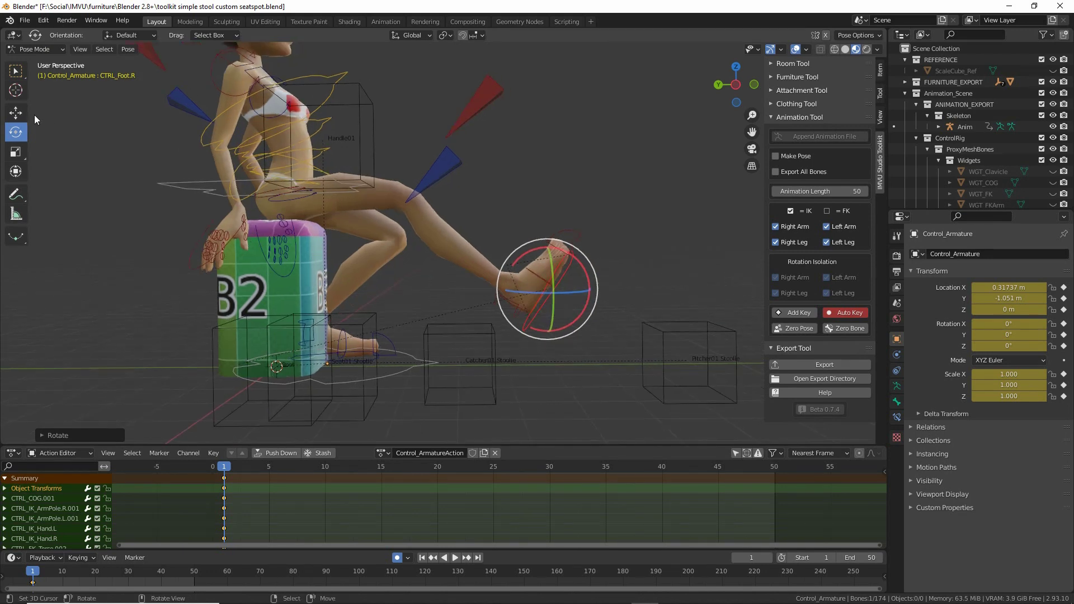
left_click(16, 113)
left_click_drag(523, 267, 548, 257)
- Move the left foot control CTRL_Foot.L forward and up beside the right foot and rotate it to match
middle_click_drag(548, 257, 371, 238)
left_click(501, 333)
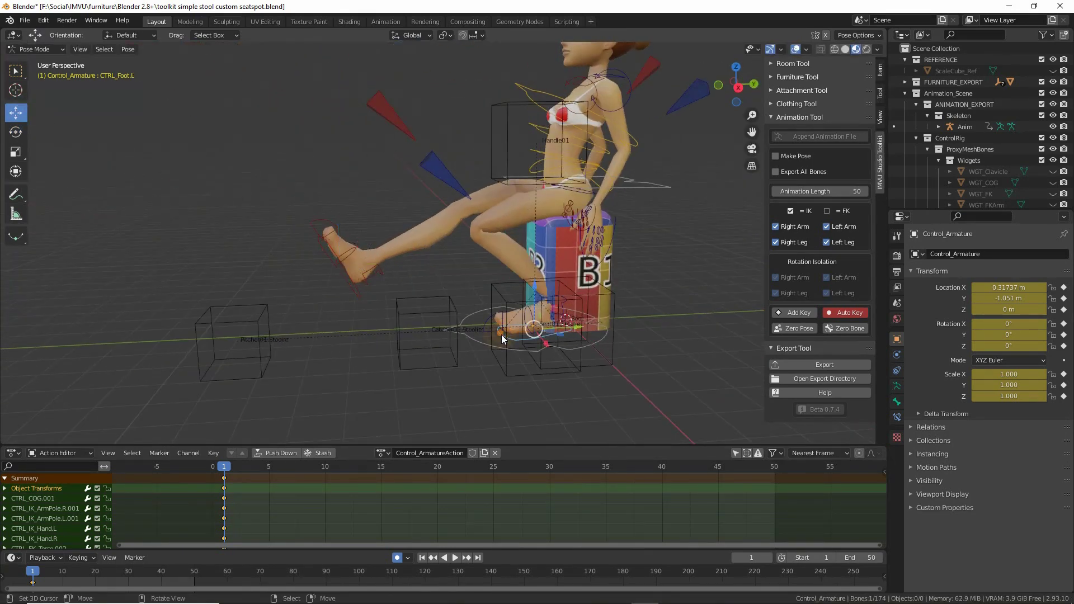
middle_click_drag(502, 335, 561, 319)
key("g")
left_click_drag(561, 319, 365, 250)
left_click(16, 132)
left_click(9, 117)
middle_click_drag(365, 249, 387, 264)
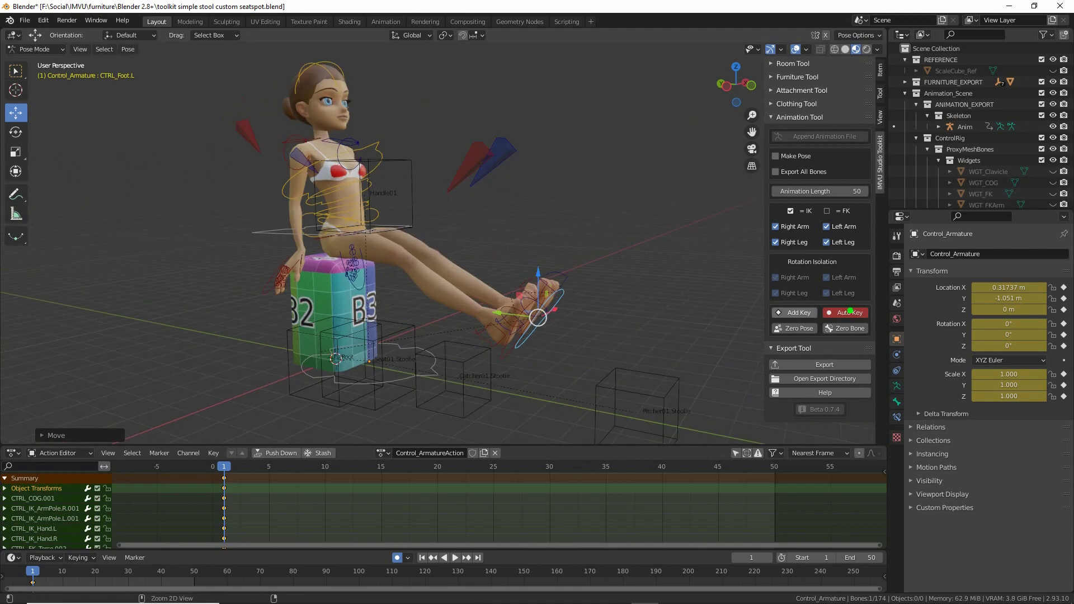
left_click(851, 326)
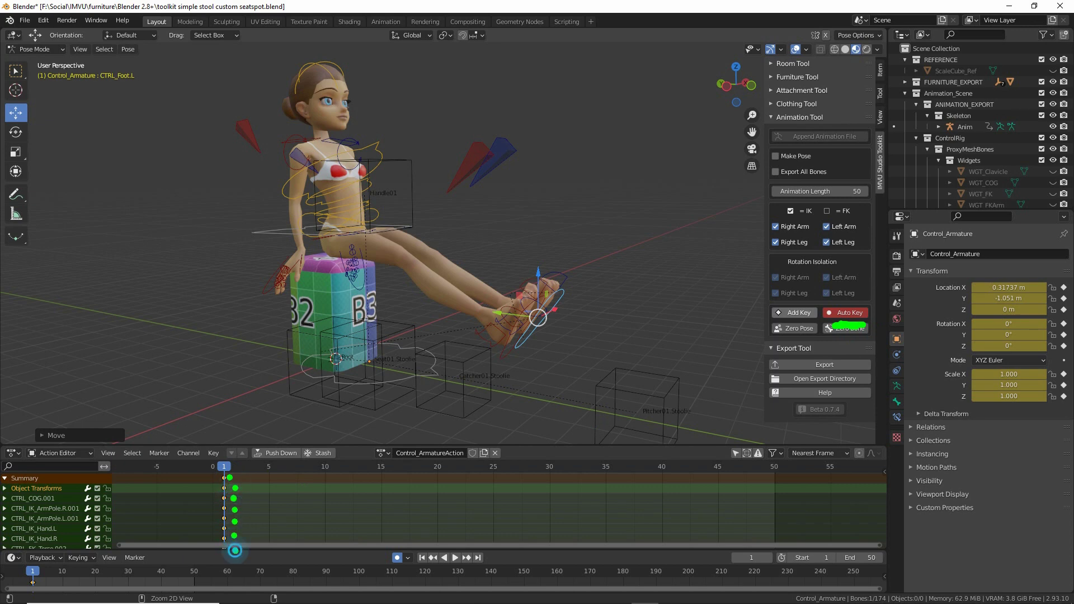
mouse_move(242, 120)
left_mouse_down()
mouse_move(226, 148)
mouse_move(246, 107)
left_mouse_up()
mouse_move(469, 138)
left_mouse_down()
mouse_move(454, 167)
mouse_move(481, 143)
left_mouse_up()
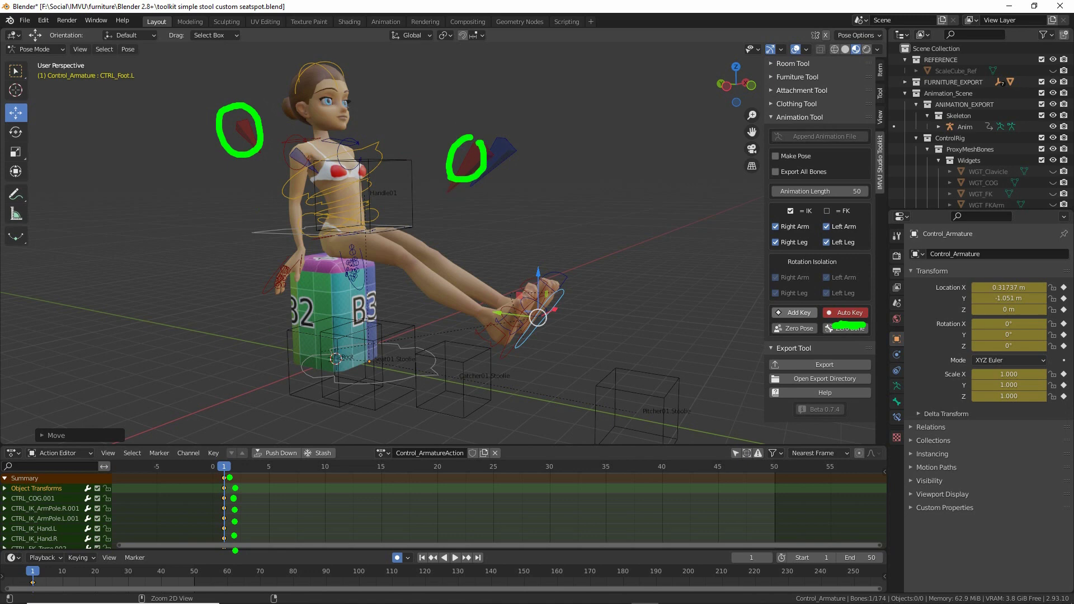
- Rotate the head control Control_Head.001 slightly to adjust the direction the avatar is looking
mouse_move(497, 305)
middle_mouse_down()
mouse_move(300, 317)
mouse_move(534, 309)
middle_mouse_up()
middle_click_drag(394, 160, 390, 186, "shift")
scroll(461, 265, "up", 1)
left_click(418, 171)
left_click(16, 132)
left_click_drag(385, 153, 392, 160)
middle_click_drag(408, 184, 345, 200)
scroll(435, 225, "up", 2)
scroll(347, 203, "down", 4)
middle_click_drag(486, 309, 430, 290, "shift")
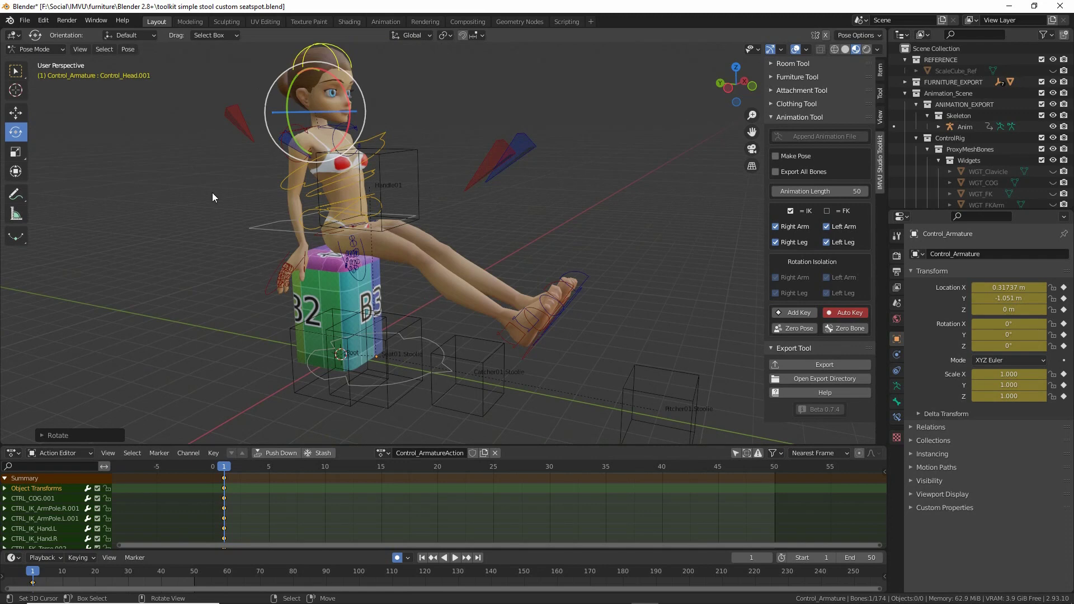
- Save the scene as a new file named toolkit simple stool custom seatspot pose.blend
left_click(25, 20)
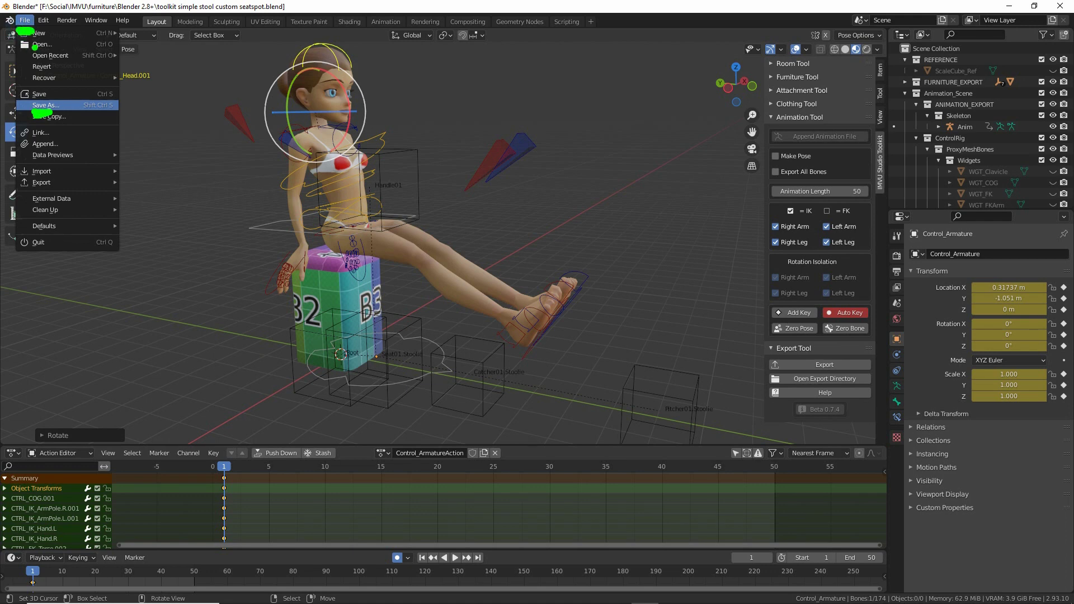
left_click(42, 105)
left_click(458, 498)
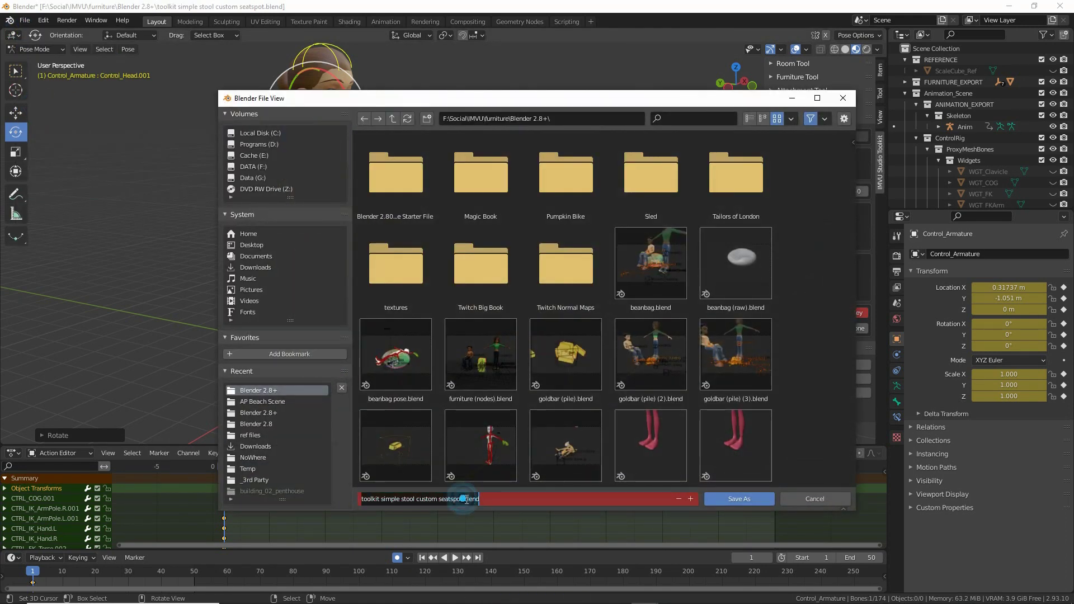
left_click(461, 499)
type("pose")
key("Return")
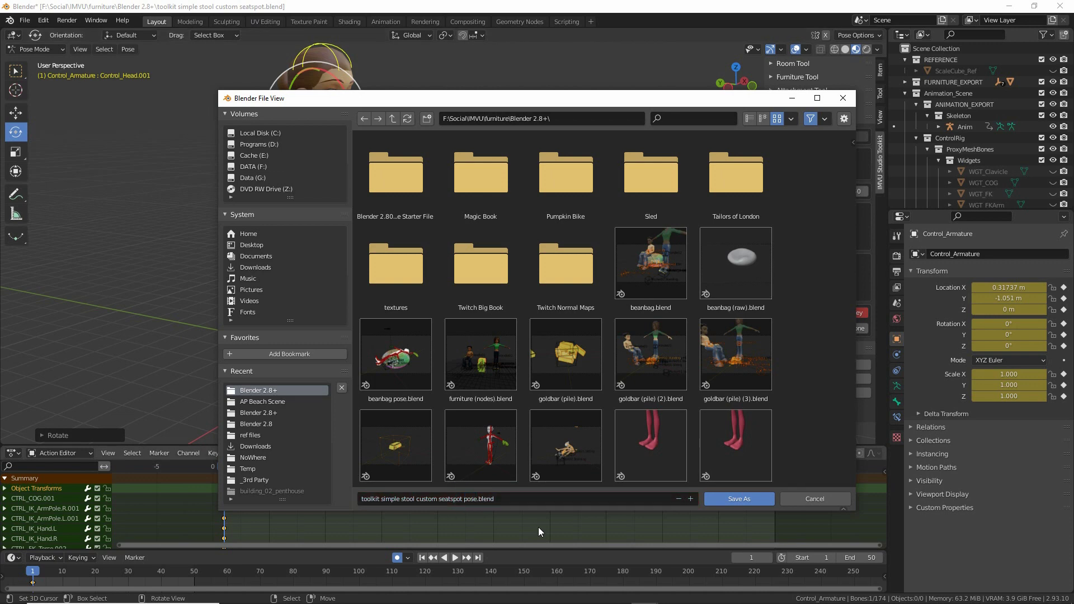
left_click(740, 498)
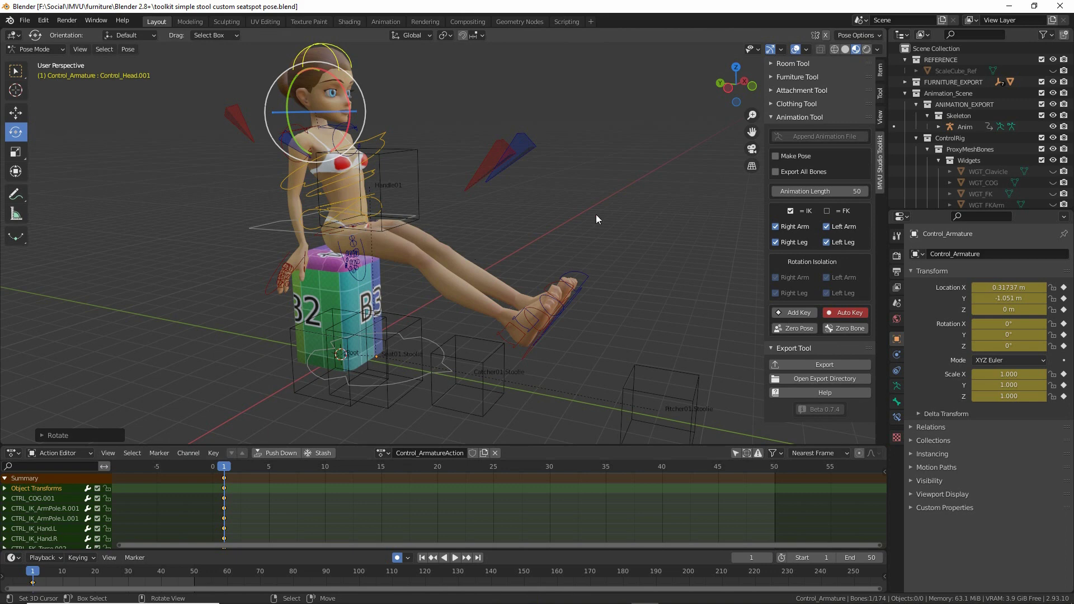
- Enable the Export All Bones and Make Pose options for the avatar animation
mouse_move(726, 156)
left_mouse_down()
mouse_move(762, 160)
mouse_move(754, 195)
left_mouse_up()
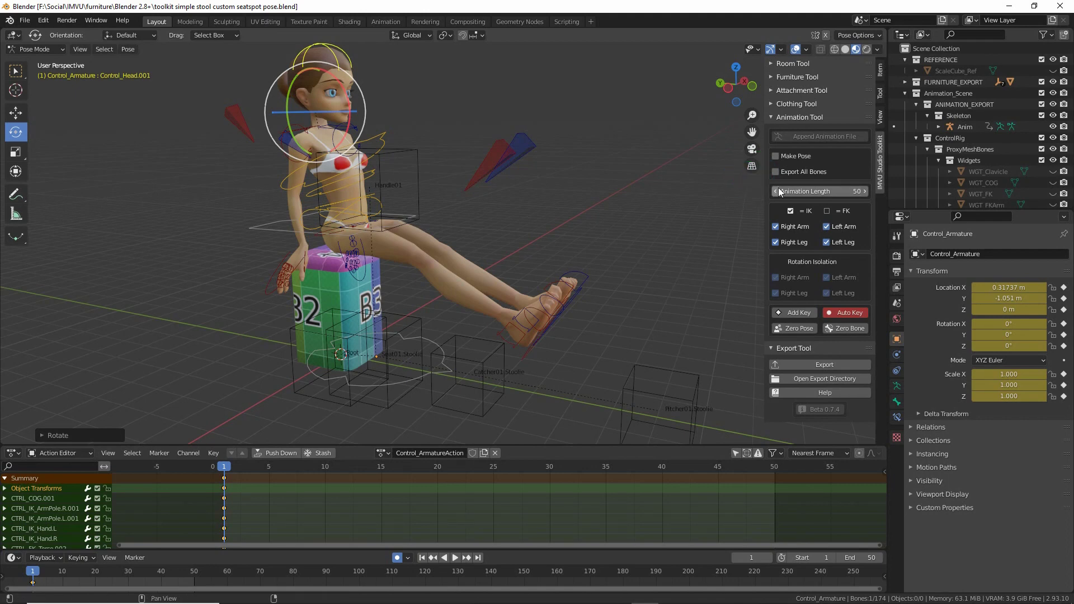
left_click(774, 172)
left_click(775, 159)
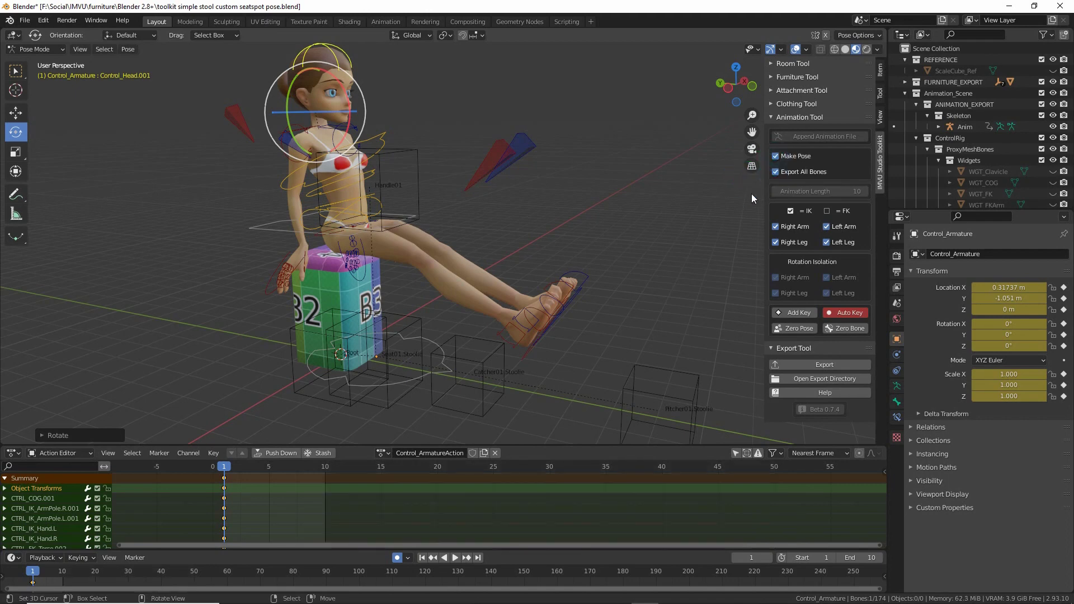
- Save the pose file and export the seated pose with the IMVU toolkit exporter
left_click(28, 21)
left_click(38, 94)
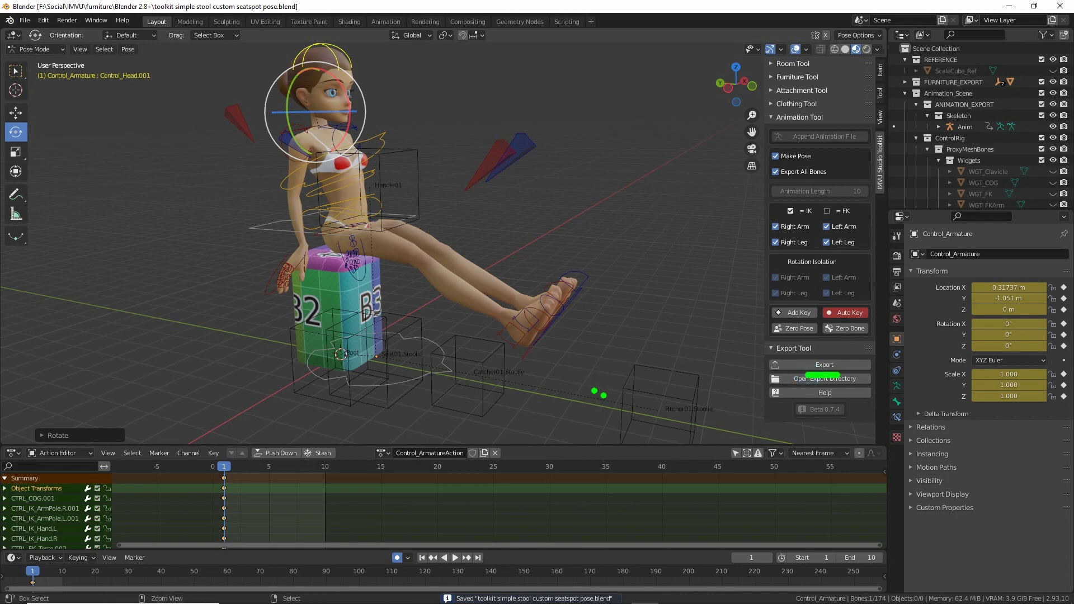
left_click(823, 364)
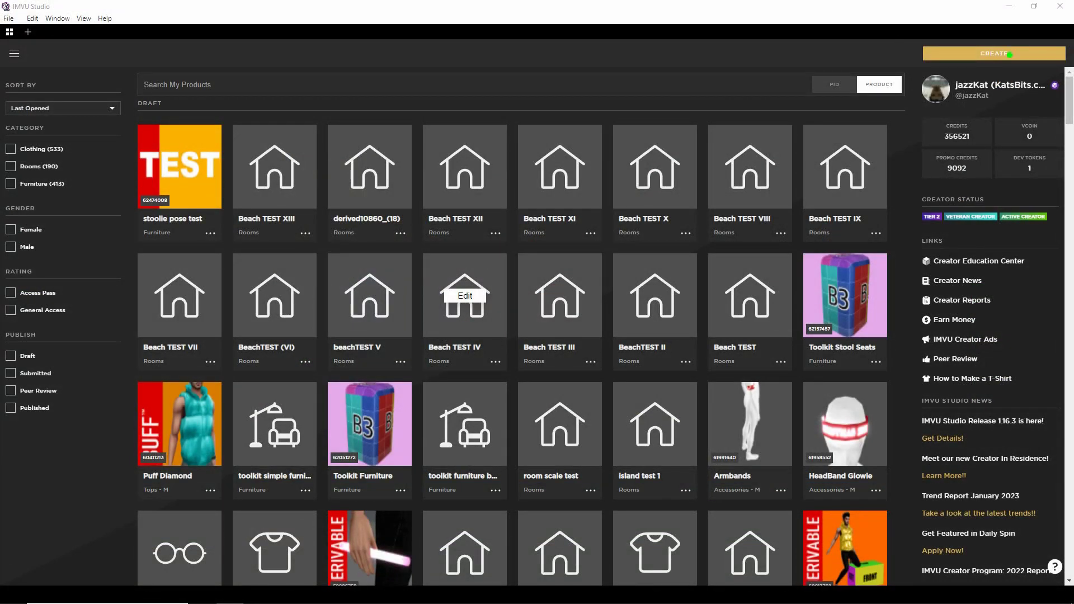
- Switch to IMVU Studio and start creating a new derived product
mouse_move(991, 40)
left_mouse_down()
mouse_move(959, 59)
mouse_move(1003, 32)
left_mouse_up()
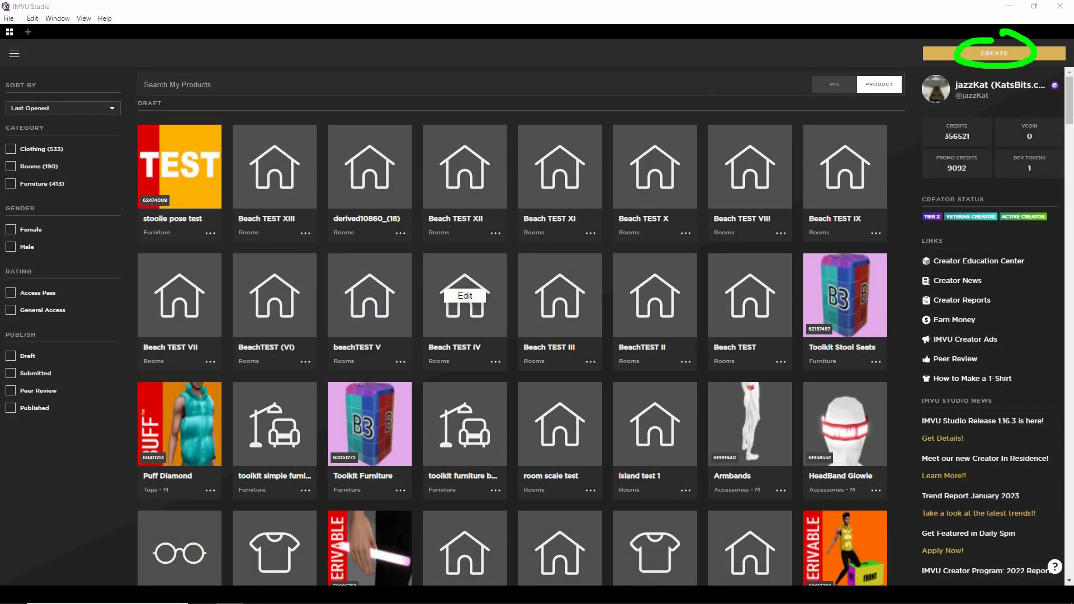
left_click(985, 53)
left_click(980, 83)
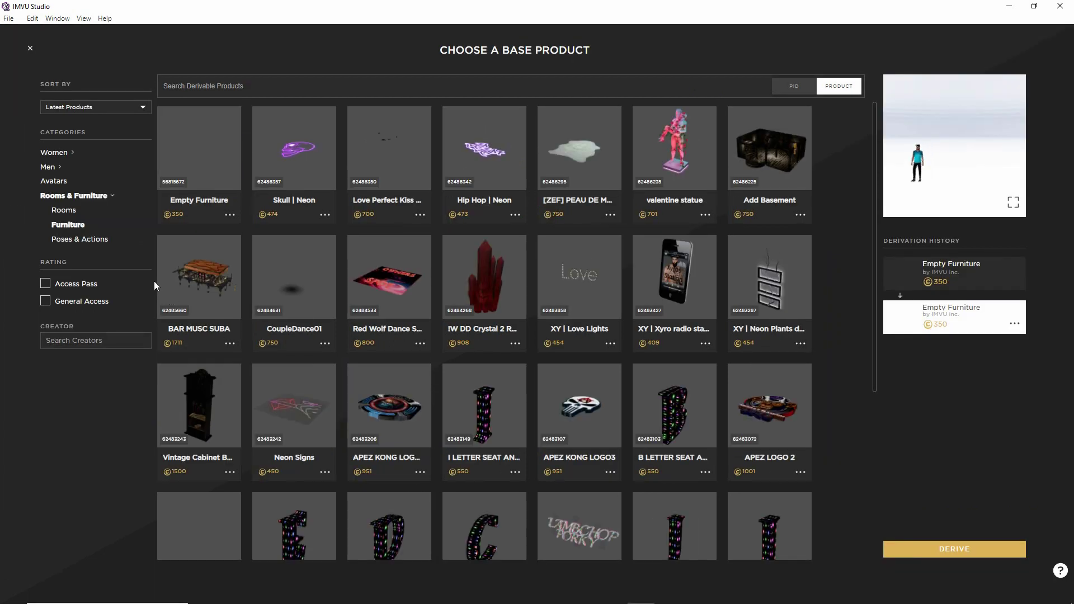
mouse_move(208, 134)
left_mouse_down()
mouse_move(182, 155)
mouse_move(221, 121)
left_mouse_up()
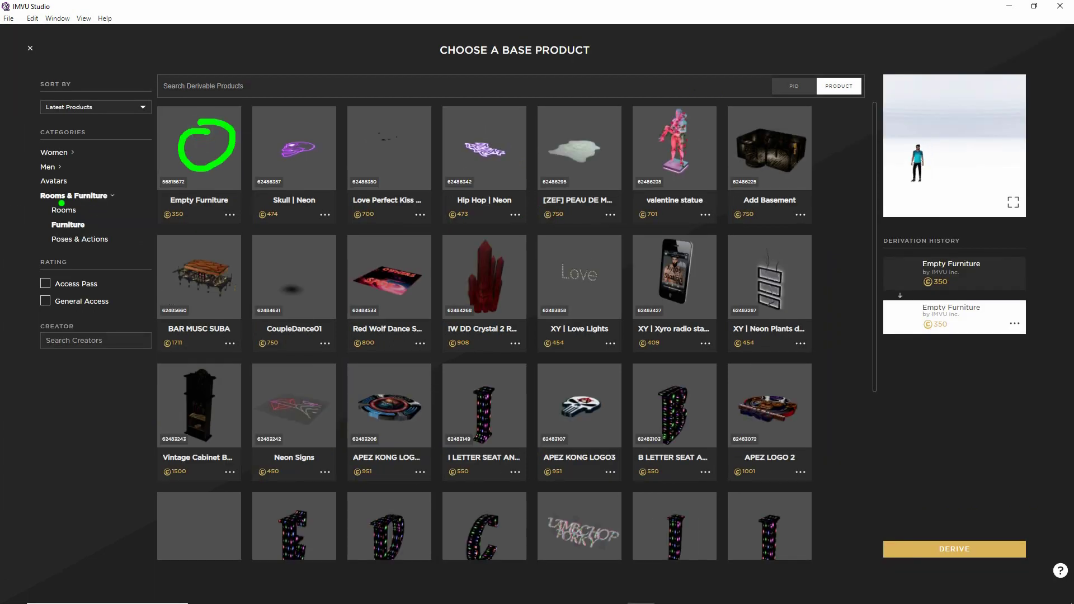
mouse_move(45, 204)
left_mouse_down()
mouse_move(88, 205)
mouse_move(87, 235)
left_mouse_up()
left_click_drag(217, 135, 193, 166)
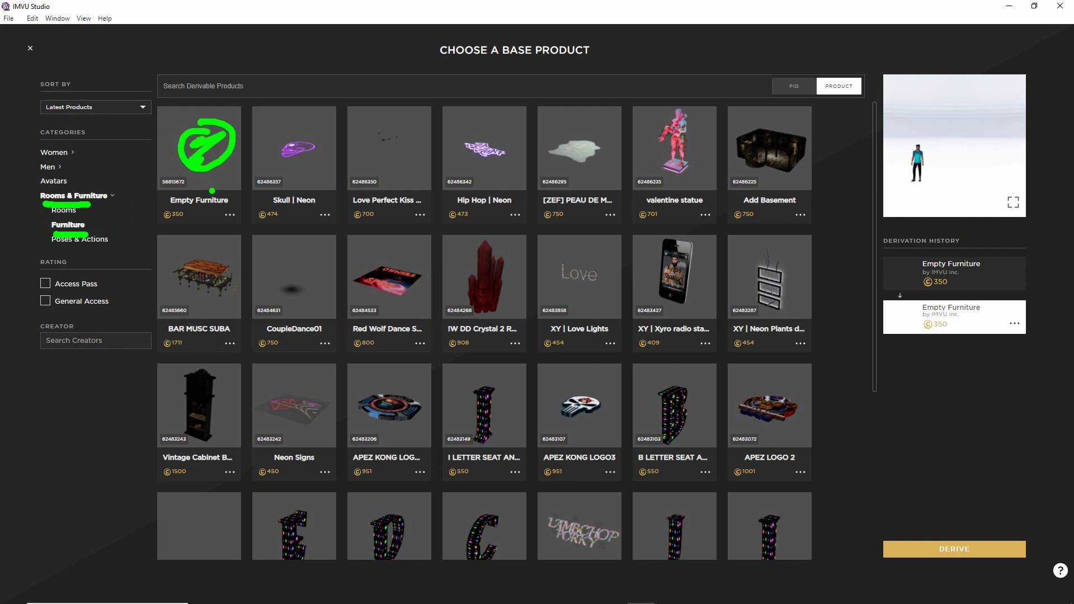
mouse_move(945, 114)
left_mouse_down()
mouse_move(1007, 137)
mouse_move(933, 119)
left_mouse_up()
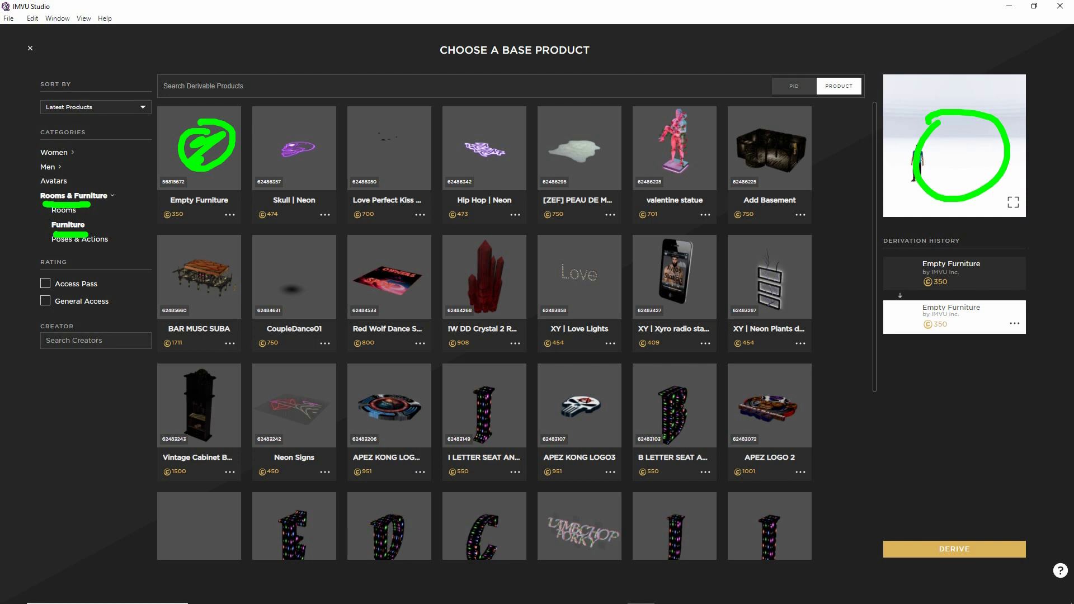
mouse_move(943, 526)
left_mouse_down()
mouse_move(996, 565)
mouse_move(940, 511)
left_mouse_up()
- Derive the new product from the Empty Furniture base product
key("Escape")
left_click(954, 549)
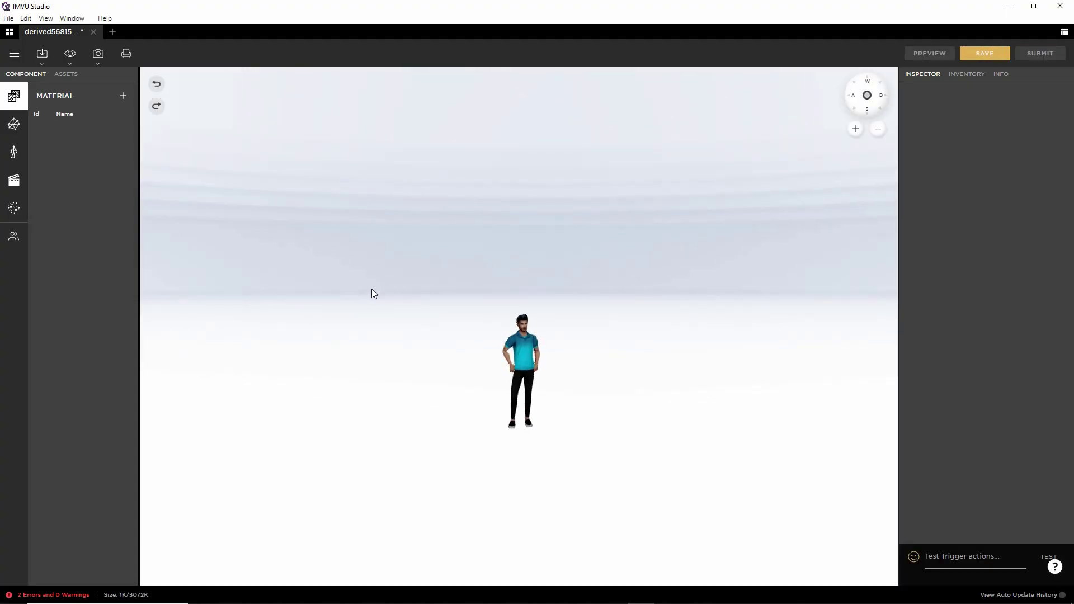
scroll(371, 310, "up", 3)
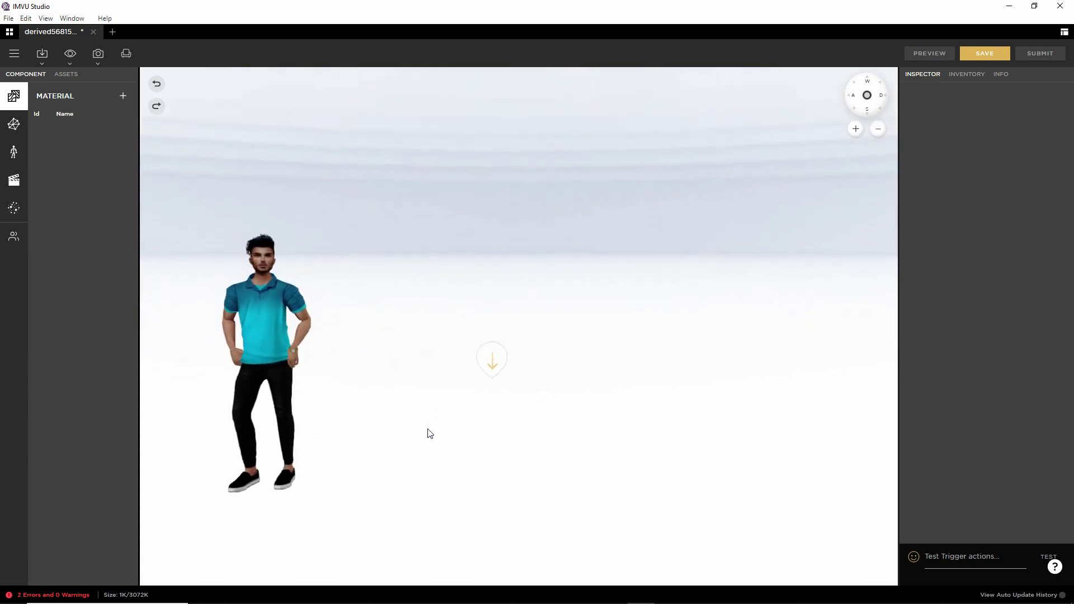
mouse_move(545, 383)
left_mouse_down()
mouse_move(484, 410)
mouse_move(510, 513)
left_mouse_up()
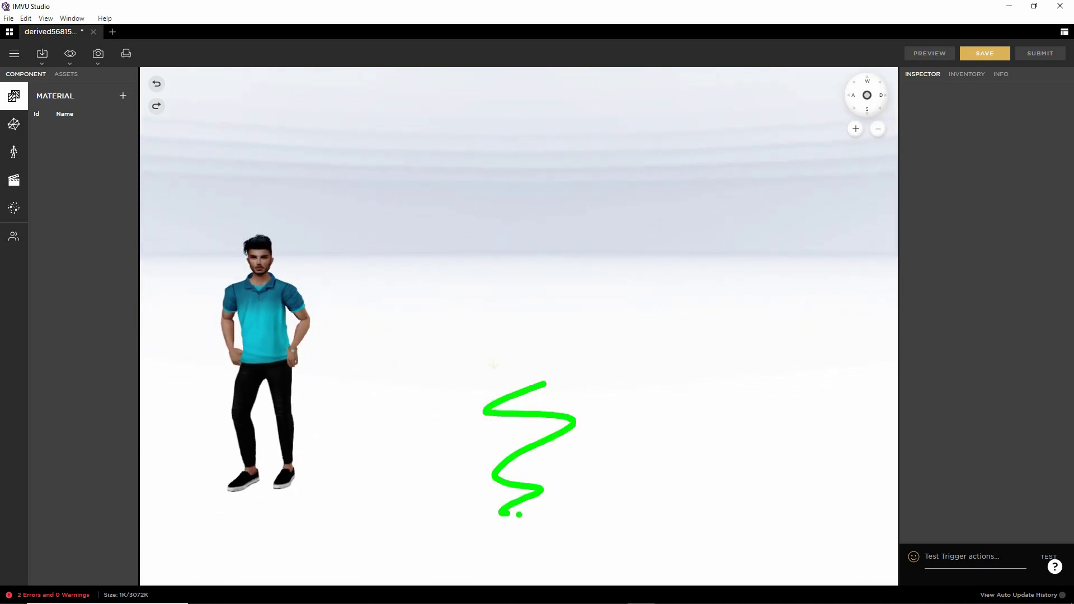
key("Escape")
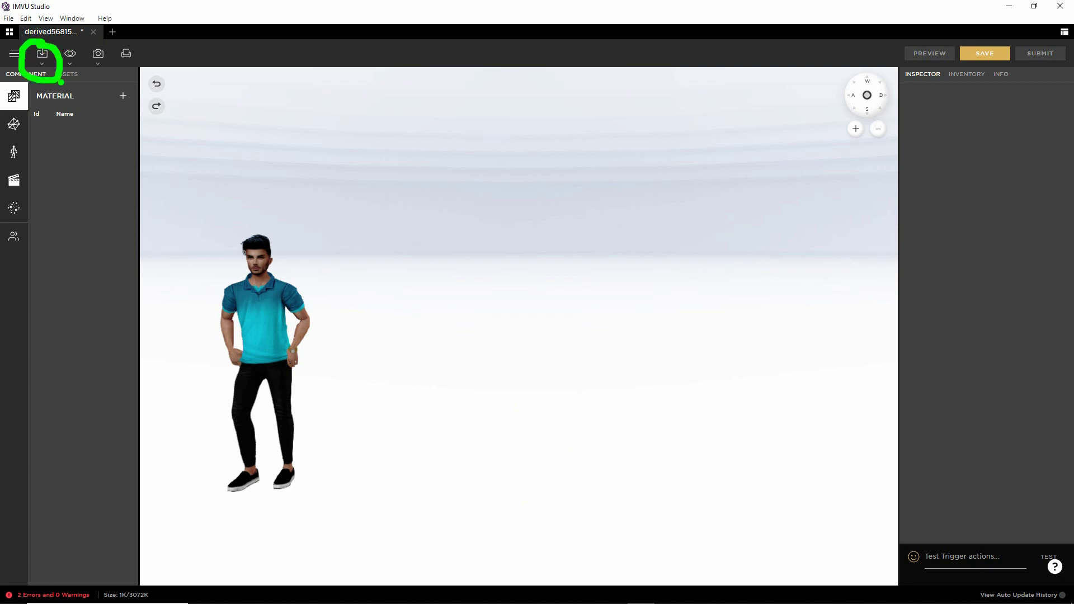
- Import the stool model from the FBX file Furn_toolkit simple stool custom seatspot.fbx
left_click(42, 53)
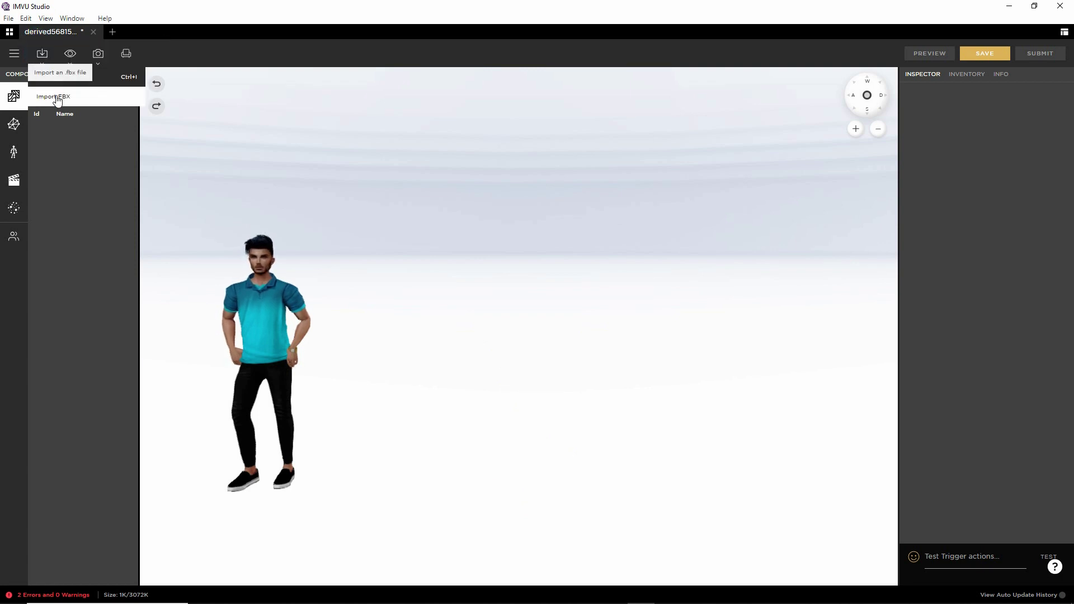
left_click(56, 97)
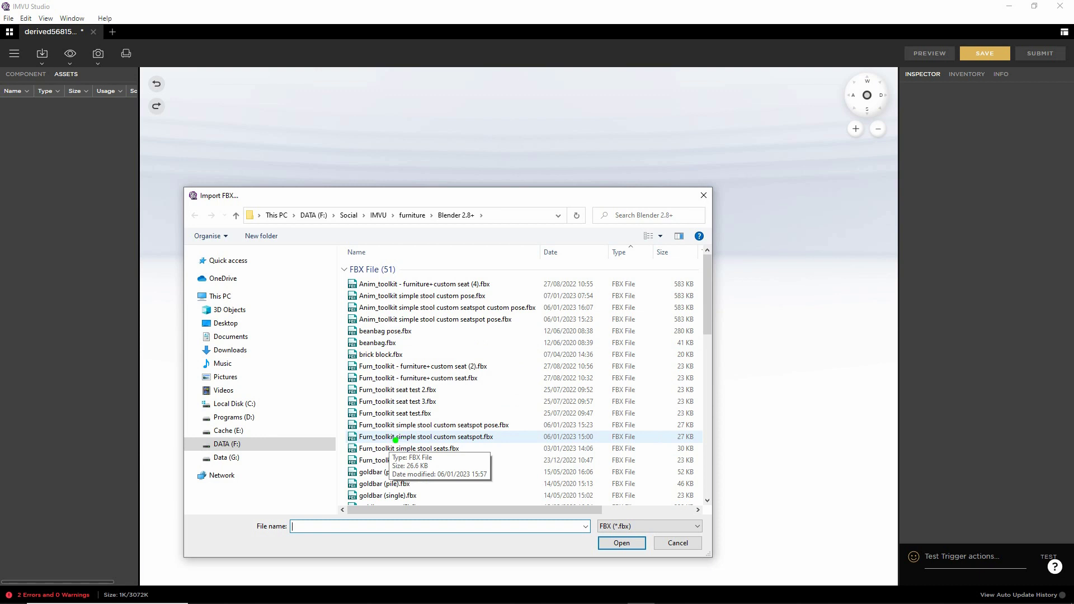
left_click_drag(364, 448, 476, 448)
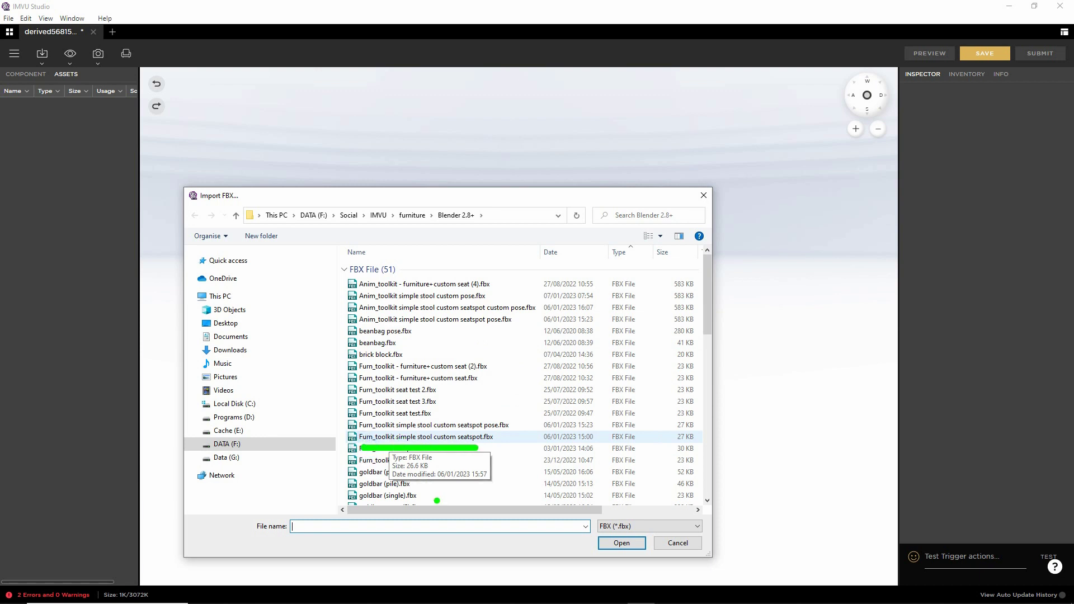
key("Escape")
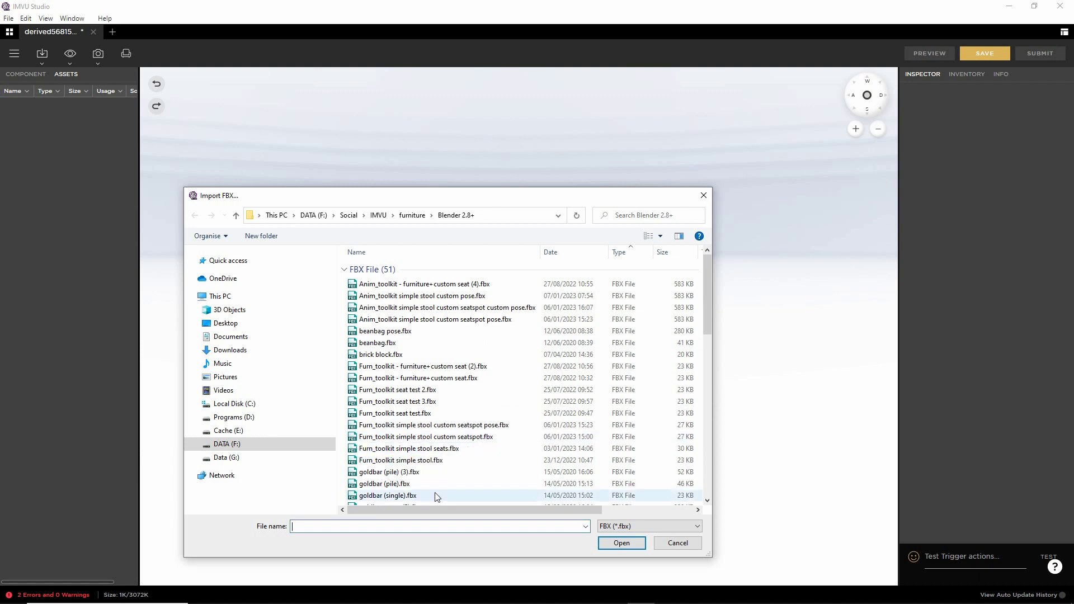
left_click(423, 438)
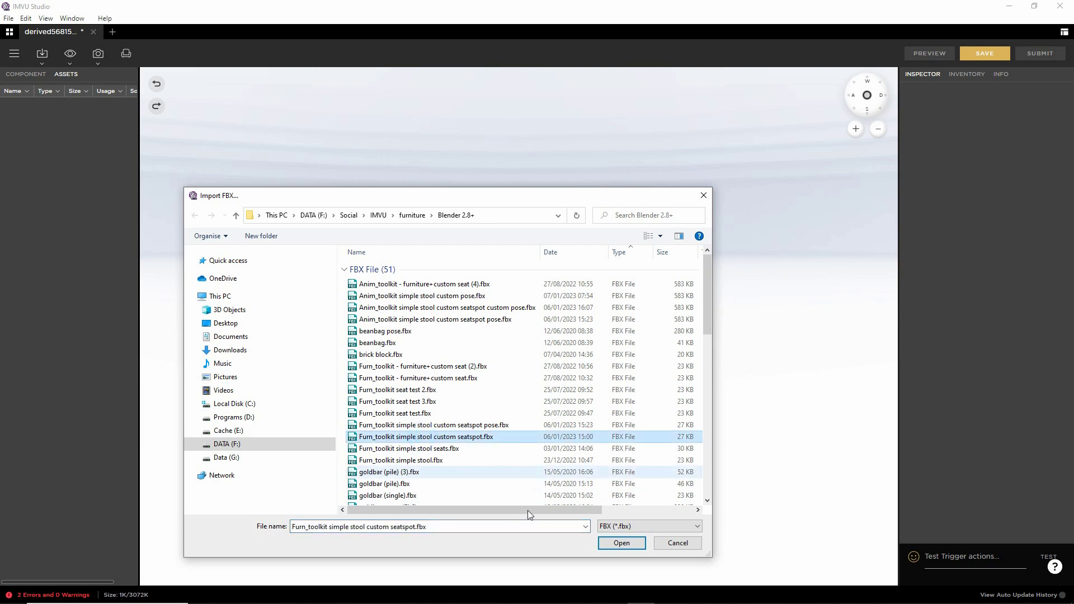
left_click(621, 543)
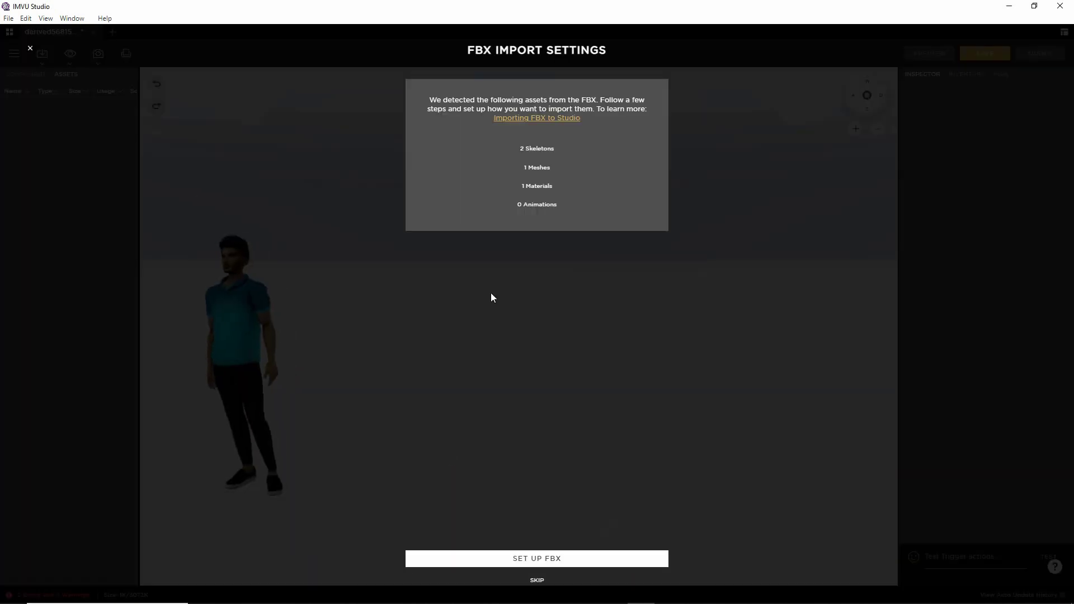
- Proceed to the FBX setup for the imported stool's skeleton and mesh
mouse_move(512, 129)
left_mouse_down()
mouse_move(512, 215)
mouse_move(498, 109)
left_mouse_up()
left_click_drag(520, 536, 535, 526)
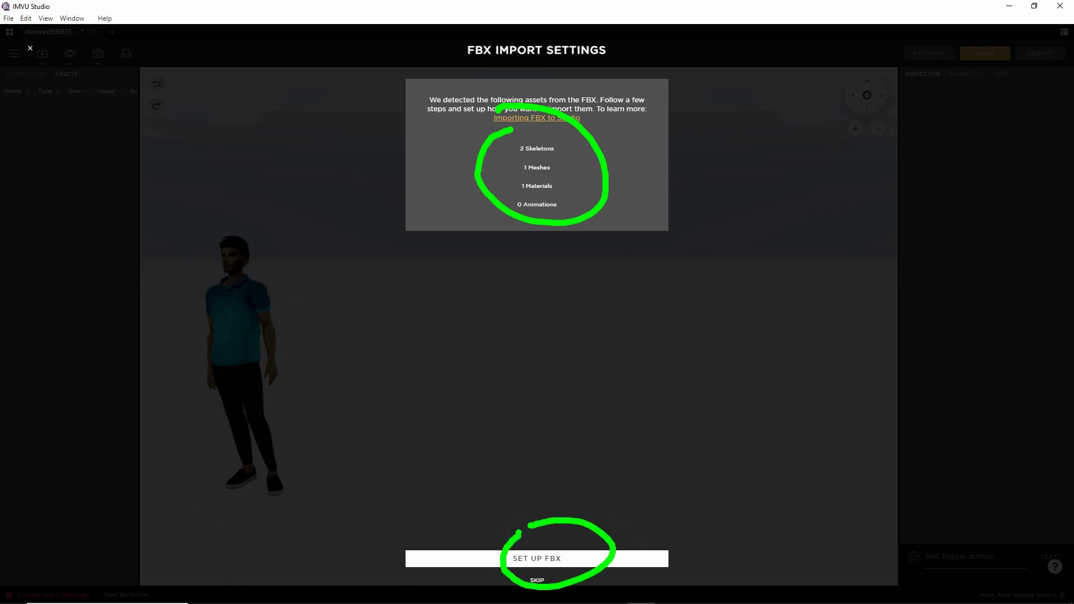
key("Escape")
left_click(541, 558)
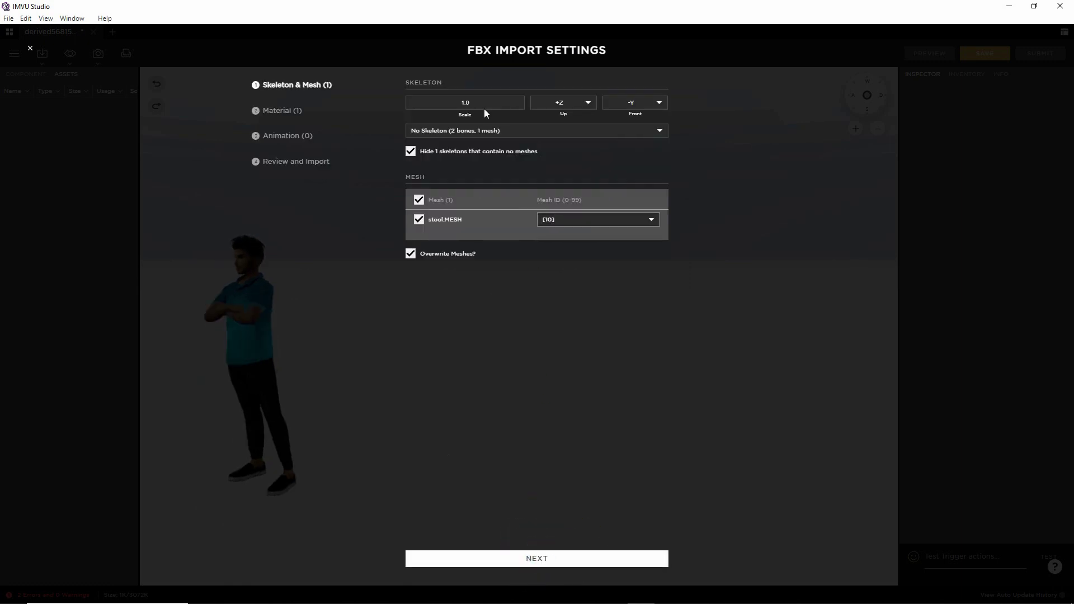
- Assign the [0] head mesh ID to stool.MESH and continue to the material settings
left_click_drag(482, 105, 513, 86)
left_click_drag(563, 134, 595, 107)
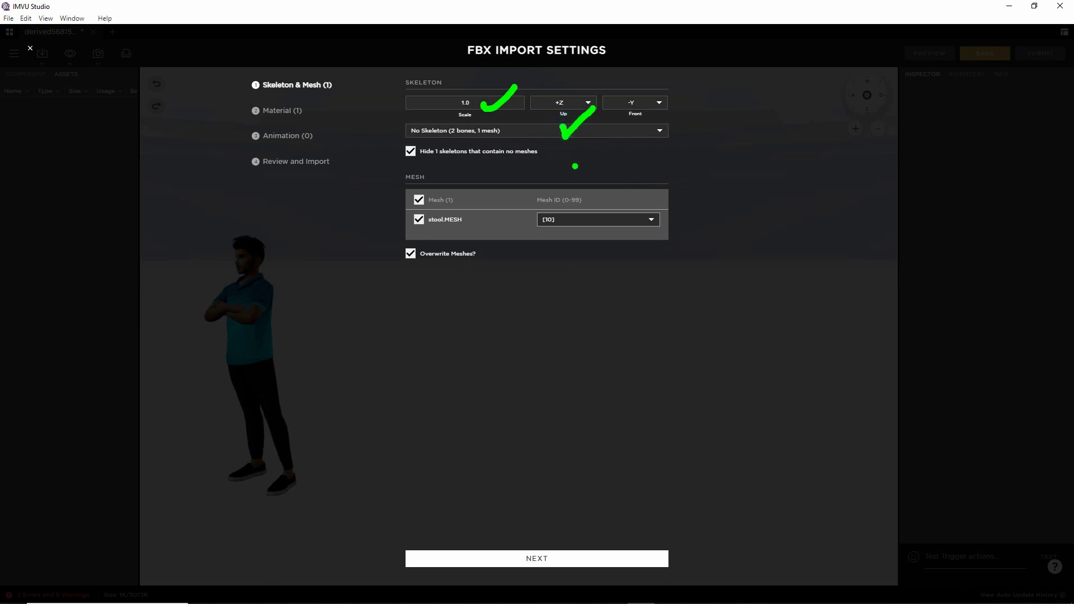
left_click_drag(542, 235, 633, 235)
key("Escape")
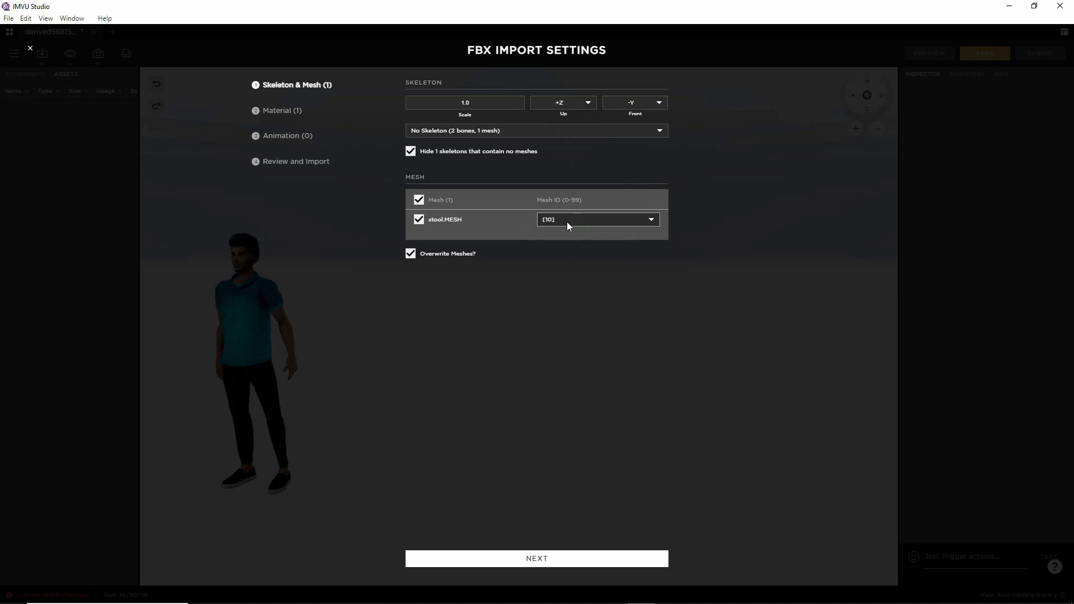
left_click(566, 221)
scroll(569, 252, "up", 3)
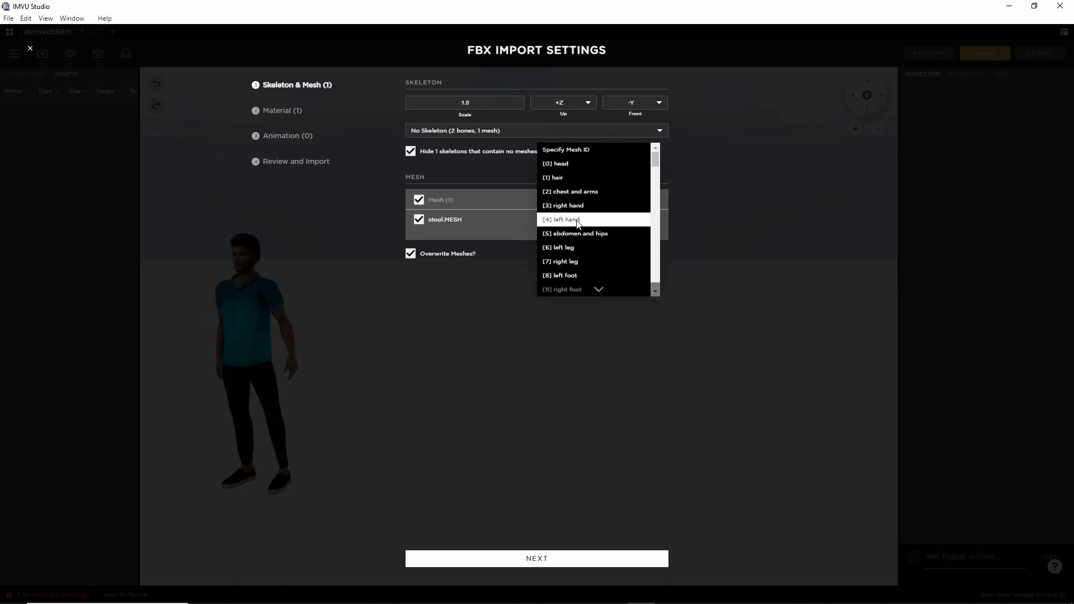
left_click(562, 165)
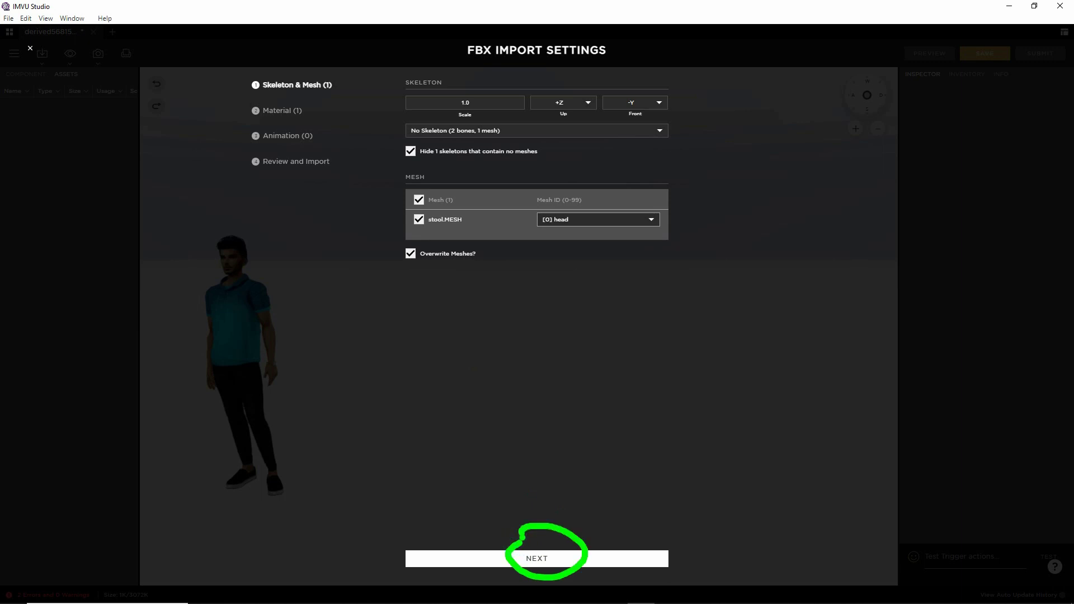
left_click(536, 559)
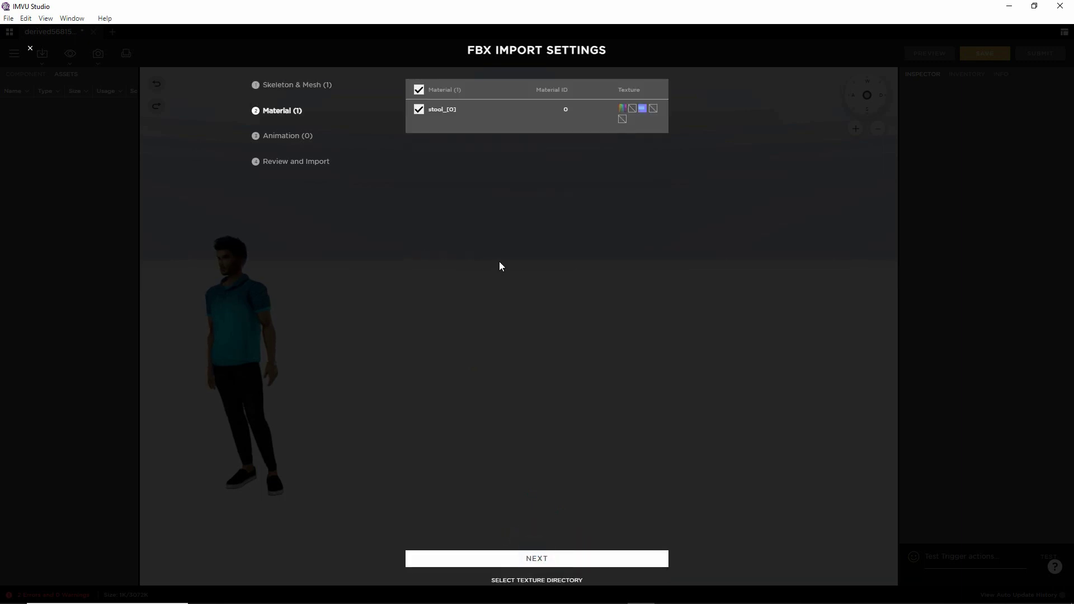
- Accept the stool_[0] material with its textures and finish importing the stool's mesh, material, textures and skeleton
left_click(620, 111)
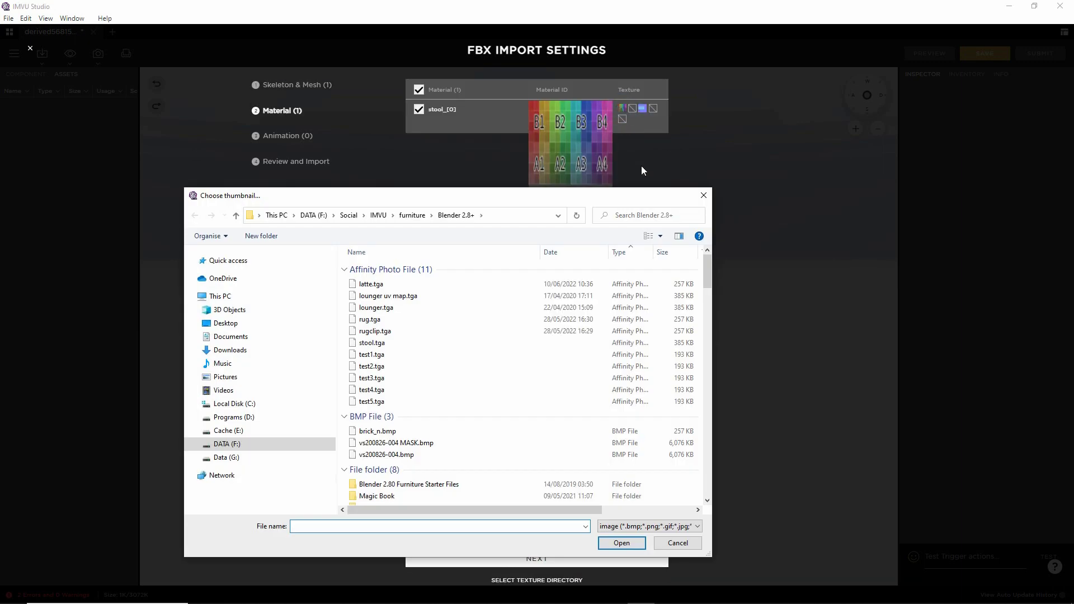
left_click(699, 197)
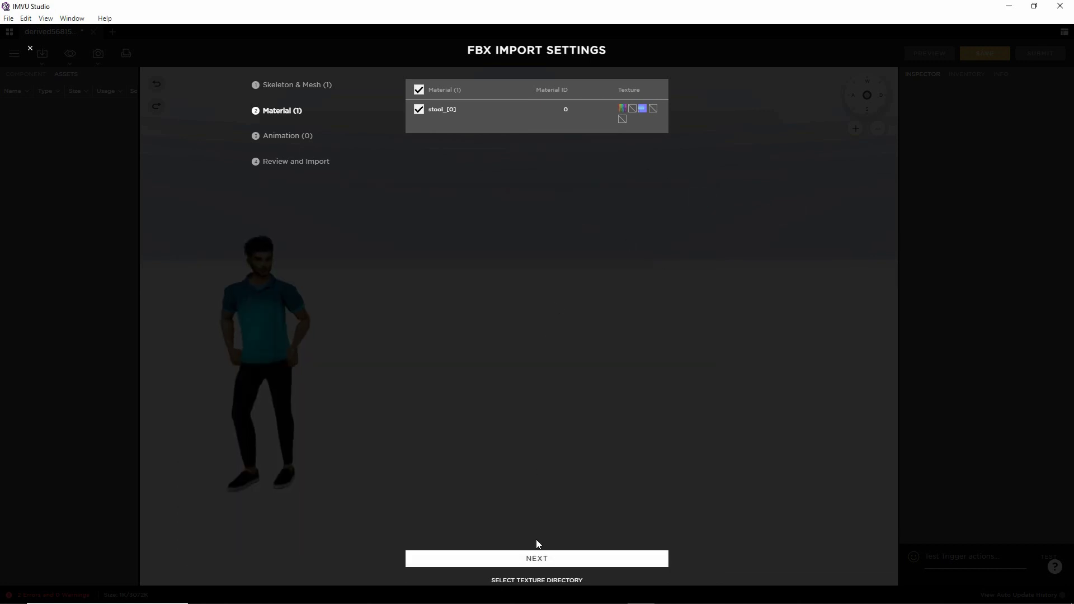
left_click(536, 558)
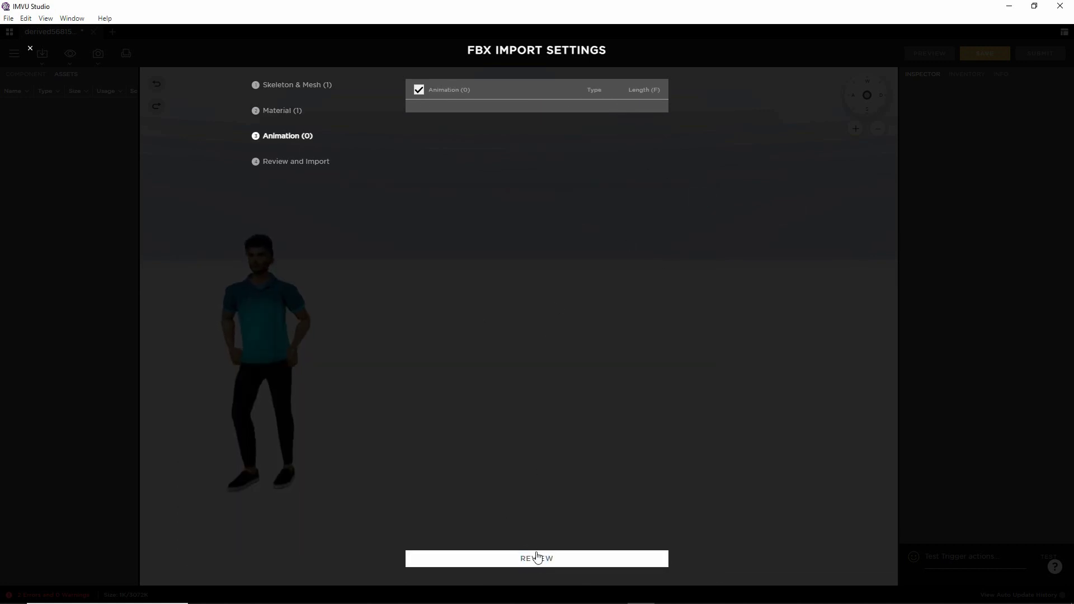
left_click(537, 558)
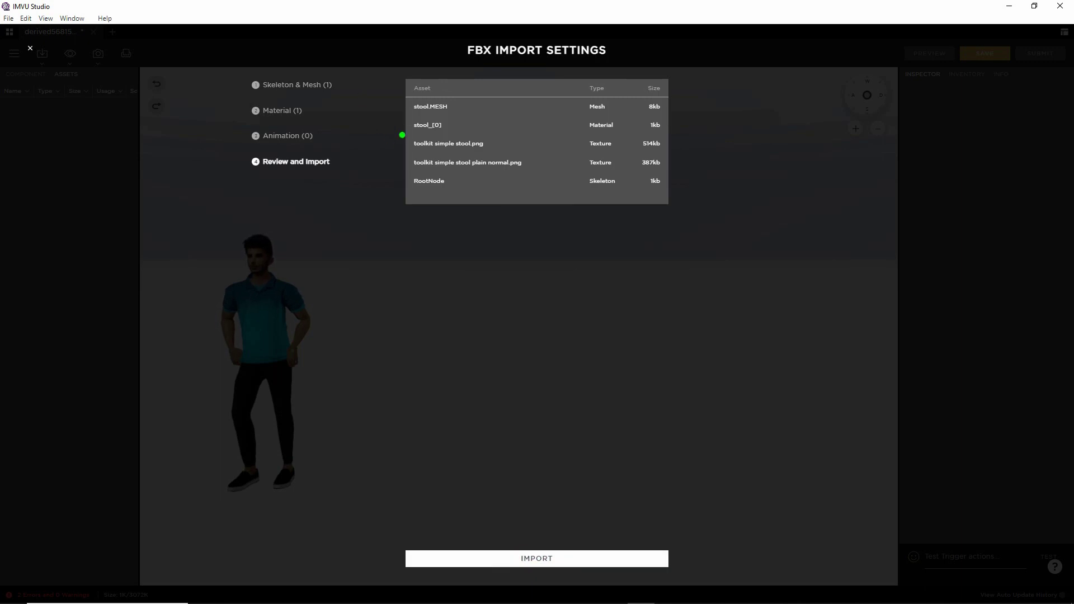
left_click_drag(402, 109, 402, 174)
left_click(537, 558)
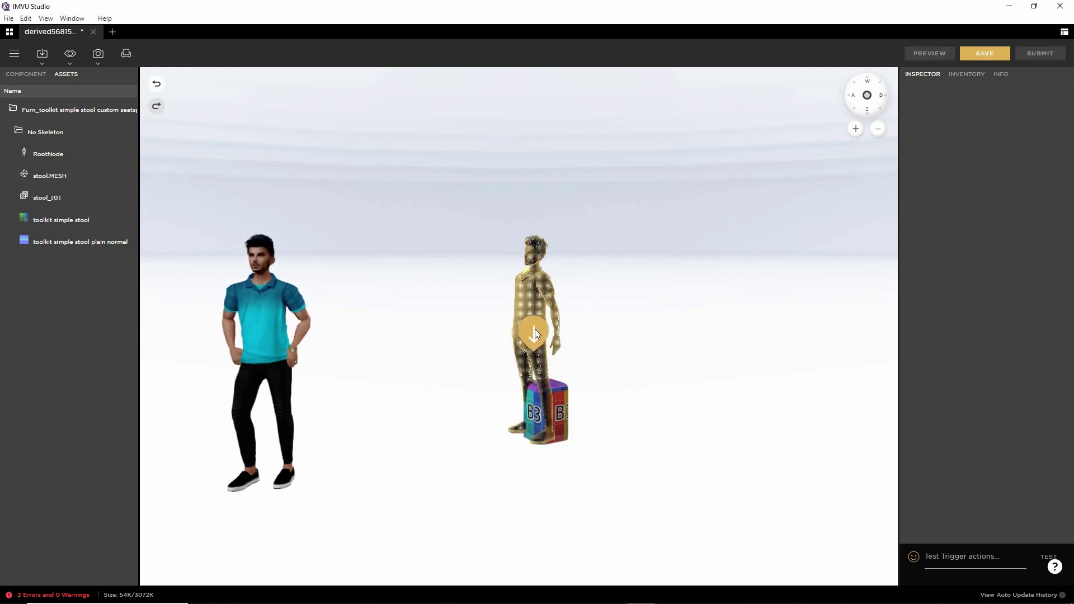
- Move the avatar onto the stool's seat node and examine its default position from several angles
left_click(535, 329)
scroll(456, 472, "up", 5)
scroll(437, 394, "up", 2)
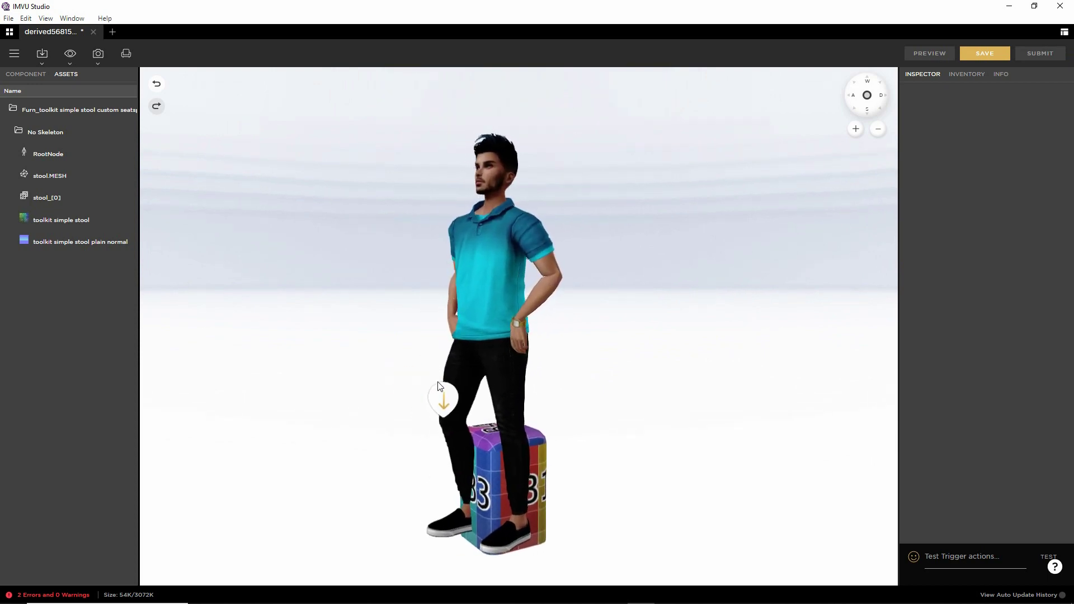
left_click(391, 385)
mouse_move(543, 386)
left_mouse_down()
mouse_move(558, 389)
mouse_move(369, 395)
left_mouse_up()
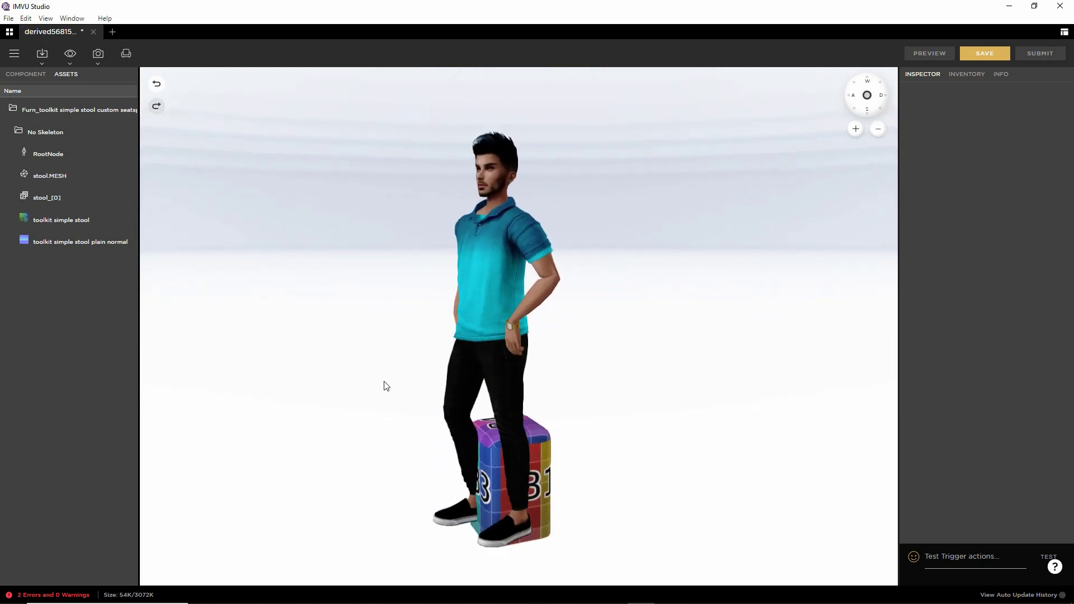
left_click_drag(348, 403, 324, 417)
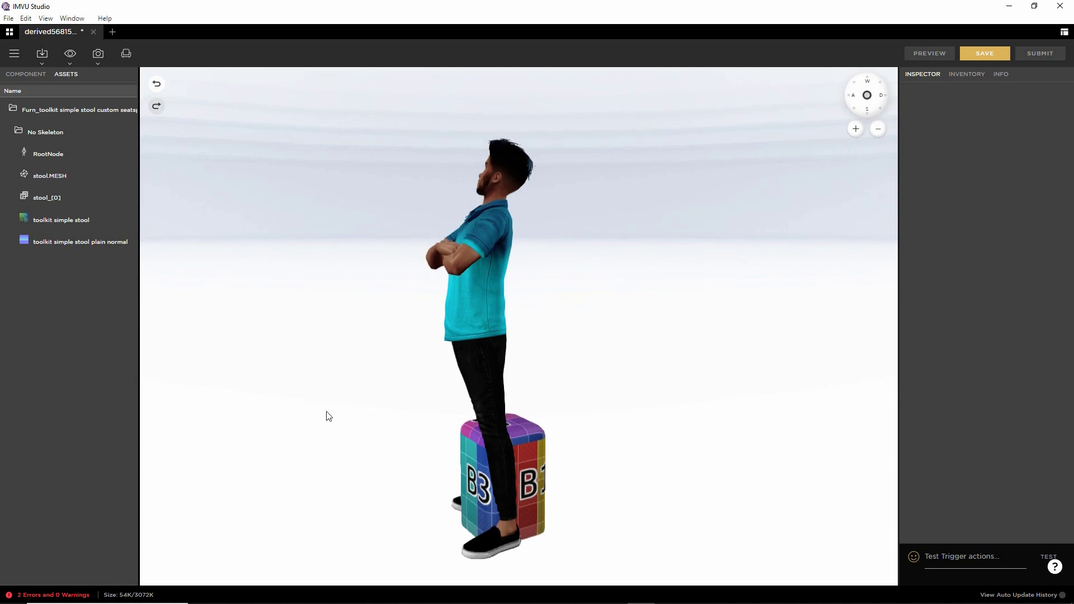
scroll(696, 387, "down", 2)
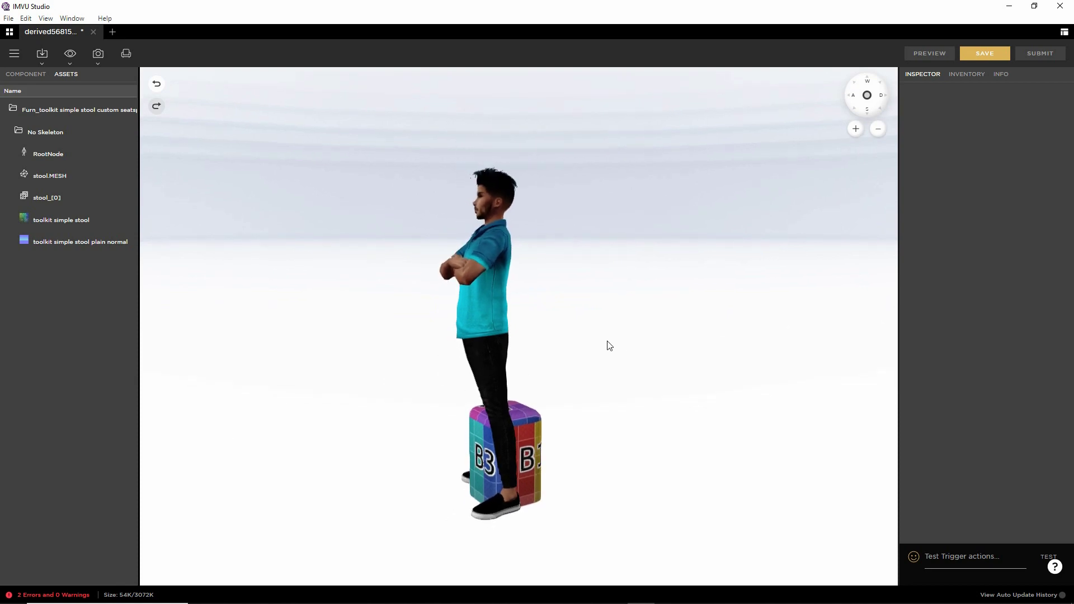
- Return the avatar to the standing spot away from the stool
left_click(220, 396)
right_click_drag(628, 448, 379, 297)
scroll(379, 297, "down", 2)
left_click_drag(421, 373, 370, 384)
- Load the FBX file Anim_toolkit simple stool custom seatspot pose.fbx for import
mouse_move(33, 41)
left_mouse_down()
mouse_move(69, 52)
mouse_move(39, 39)
left_mouse_up()
key("Escape")
left_click(44, 60)
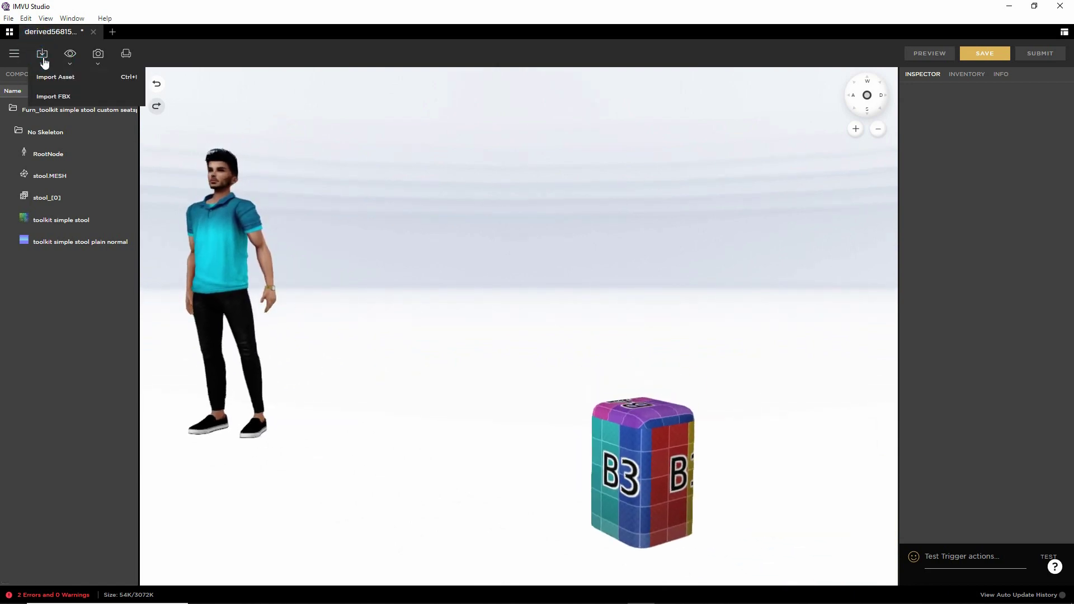
left_click(45, 93)
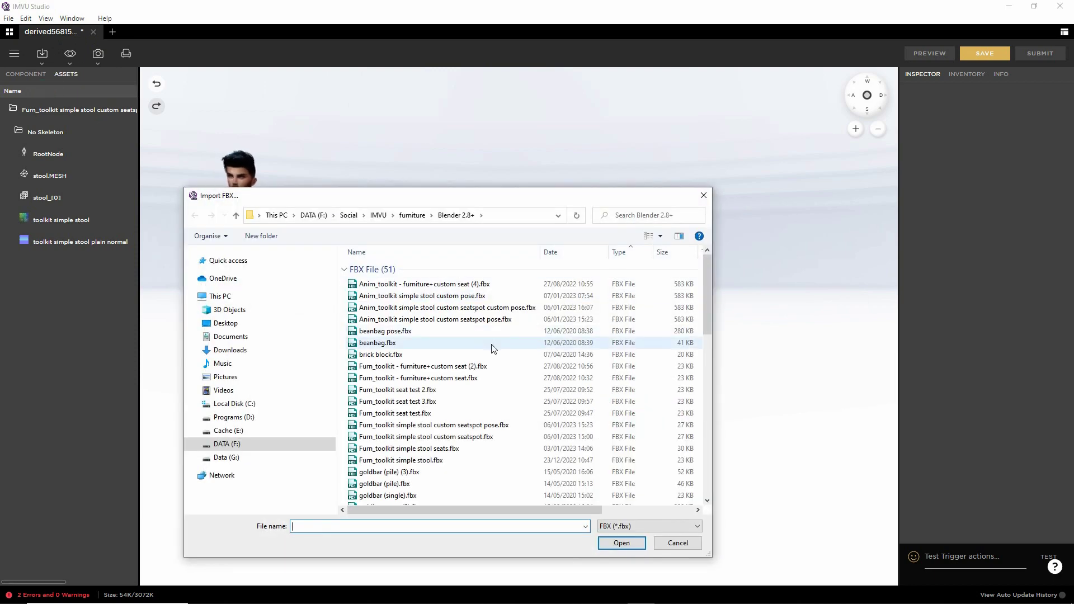
left_click(363, 315)
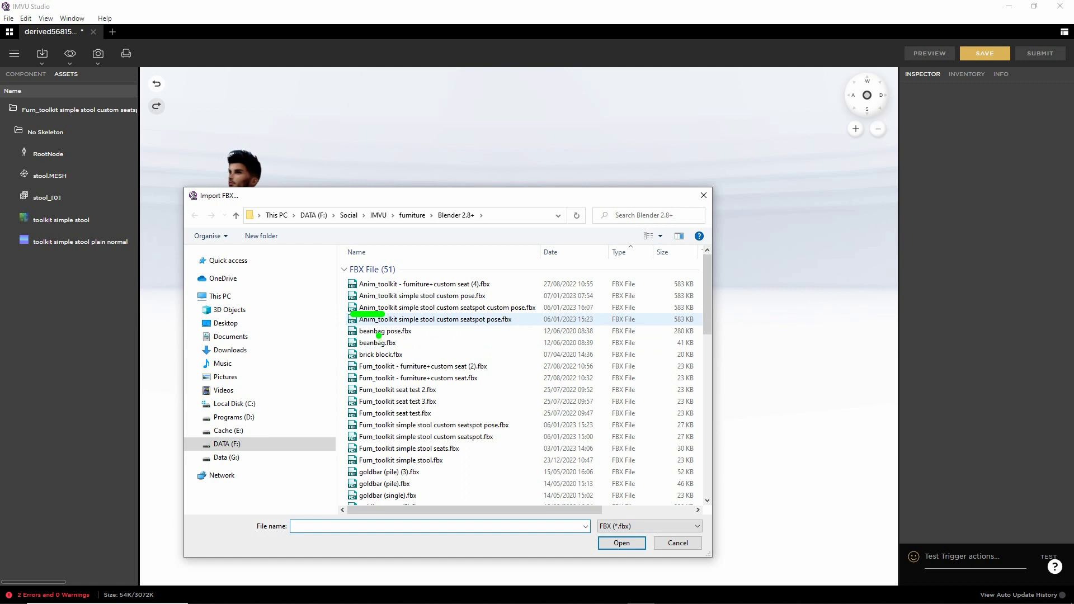
left_click(441, 321)
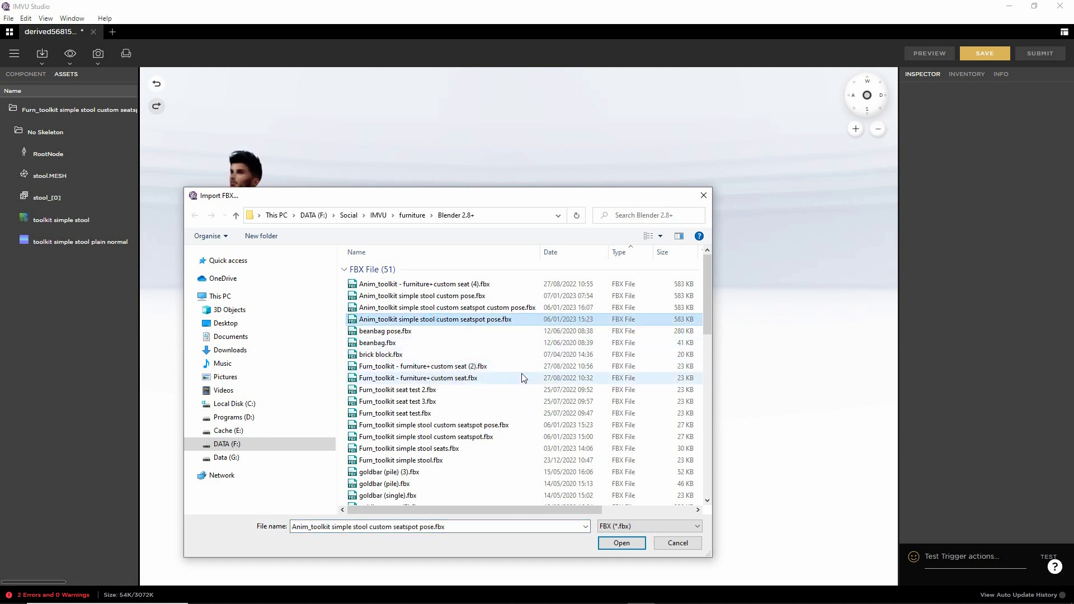
left_click(620, 544)
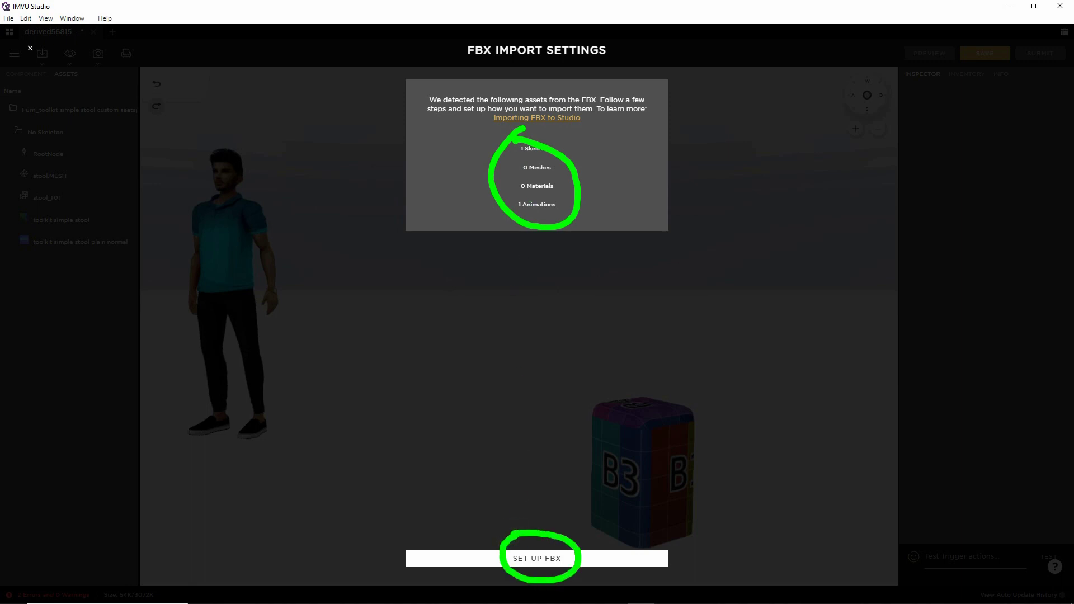
- Set up the pose FBX on the AvatarMasterRoot skeleton and import the Anim--Control_ArmatureAction animation
left_click(531, 558)
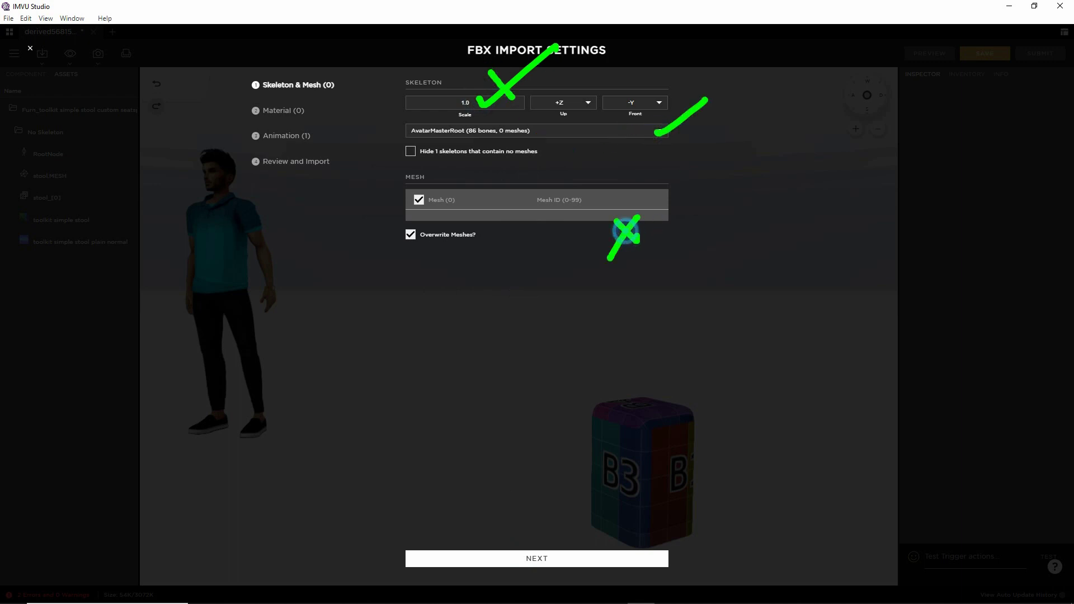
left_click(540, 558)
left_click(531, 554)
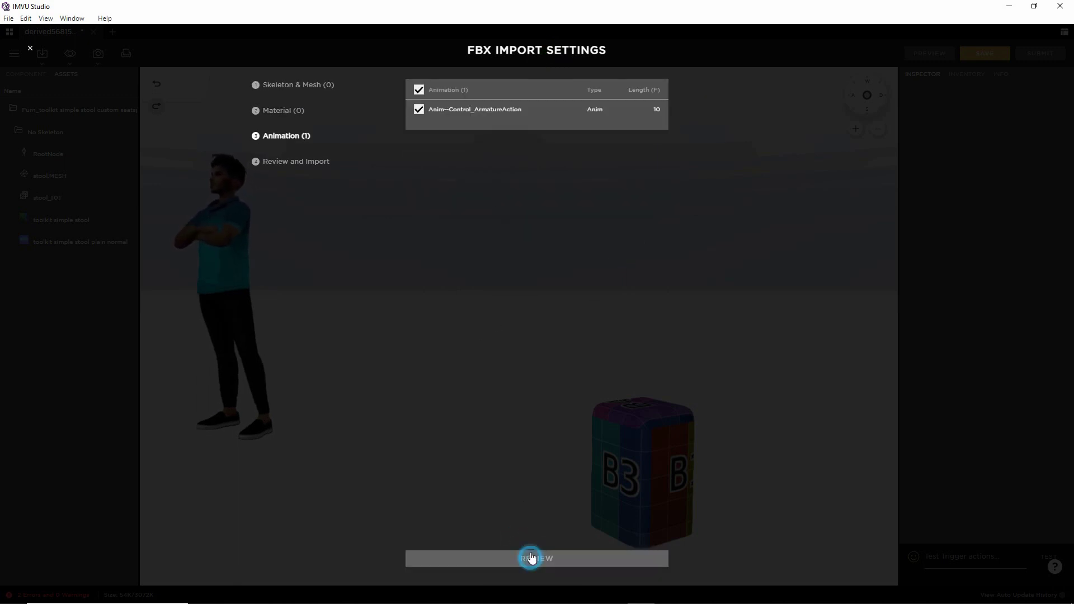
left_click_drag(437, 122, 510, 123)
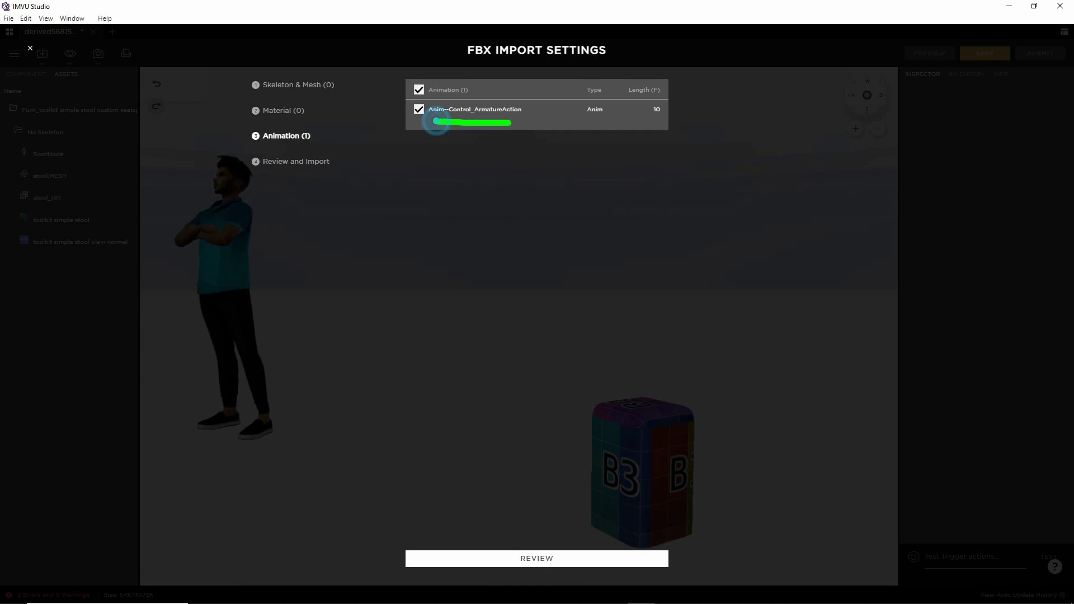
left_click(526, 555)
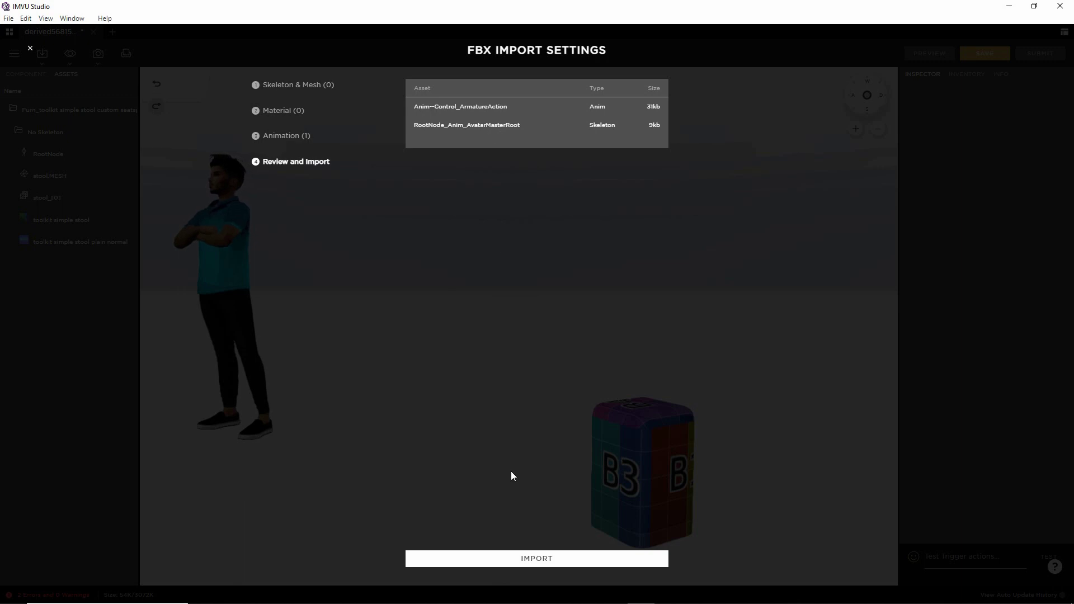
mouse_move(537, 537)
left_mouse_down()
mouse_move(507, 551)
mouse_move(545, 536)
left_mouse_up()
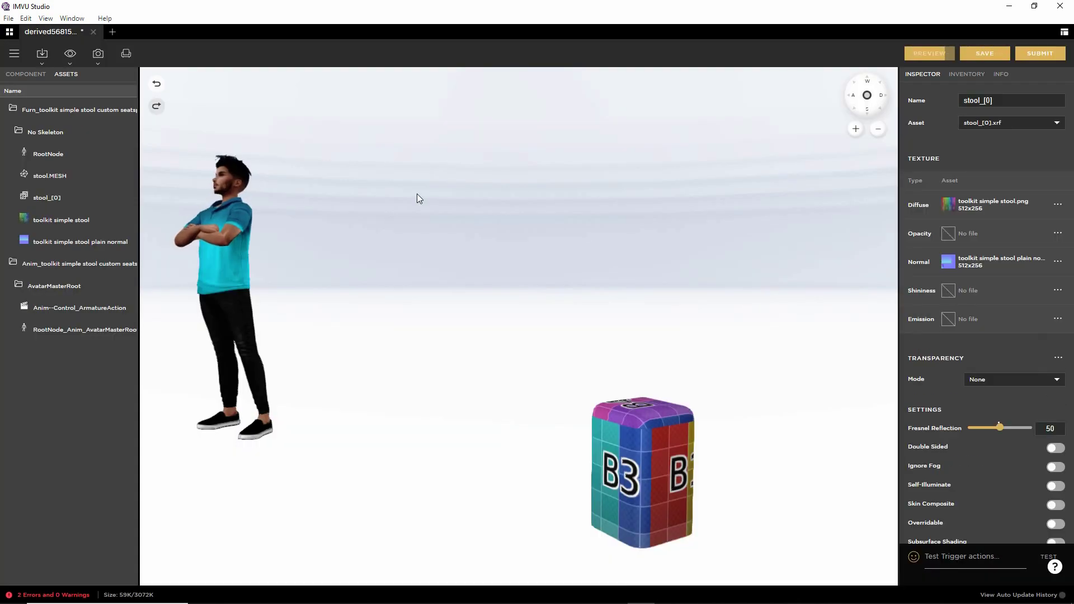
left_click(462, 347)
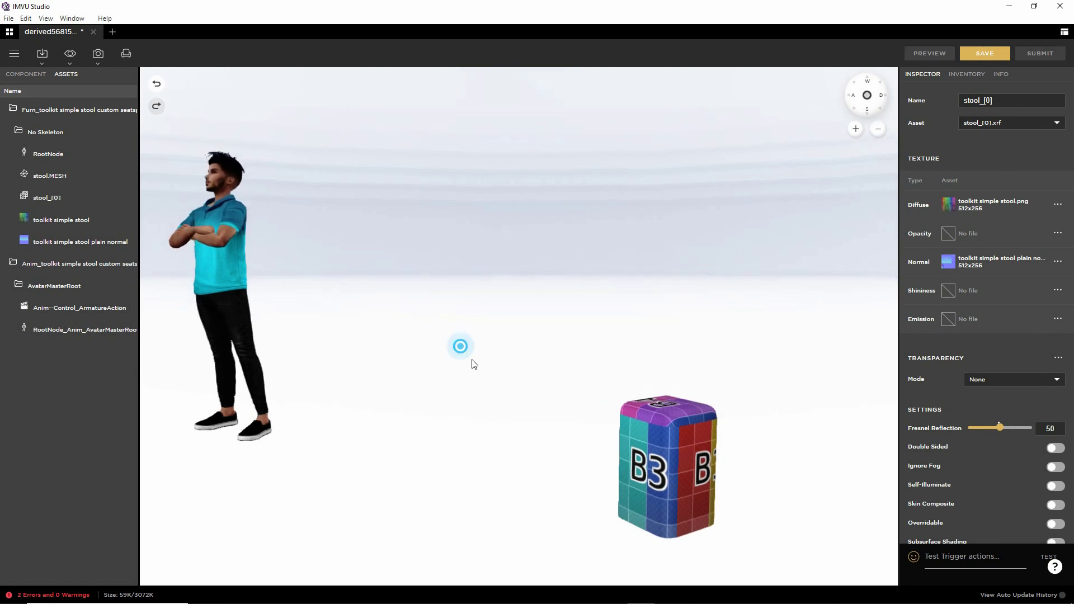
mouse_move(530, 431)
left_mouse_down()
mouse_move(488, 424)
mouse_move(477, 442)
mouse_move(528, 454)
mouse_move(554, 446)
mouse_move(590, 482)
left_mouse_up()
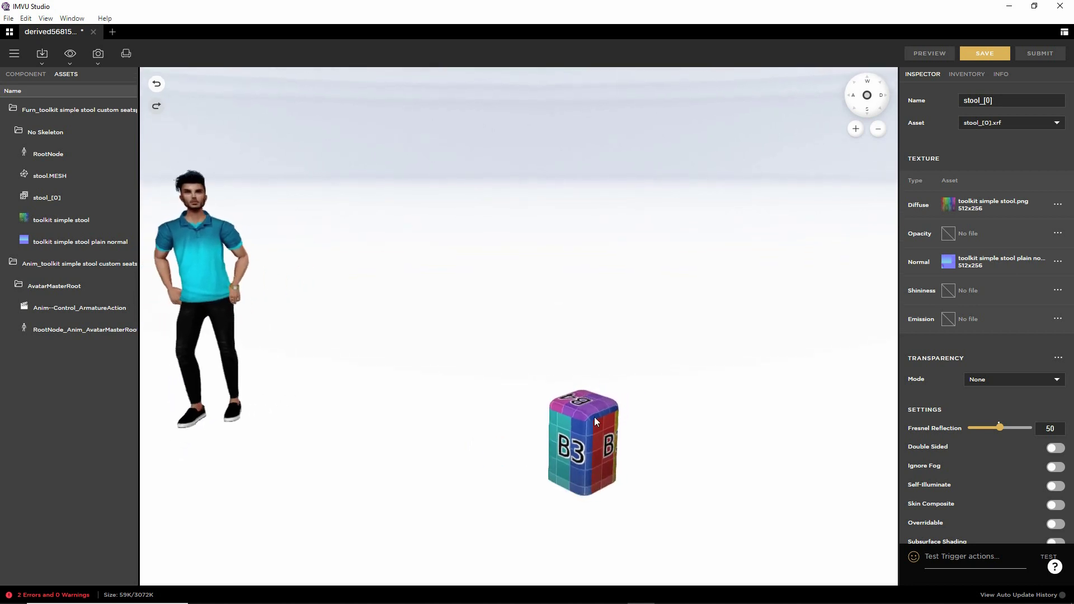
left_click(540, 464)
left_click_drag(586, 410, 584, 475)
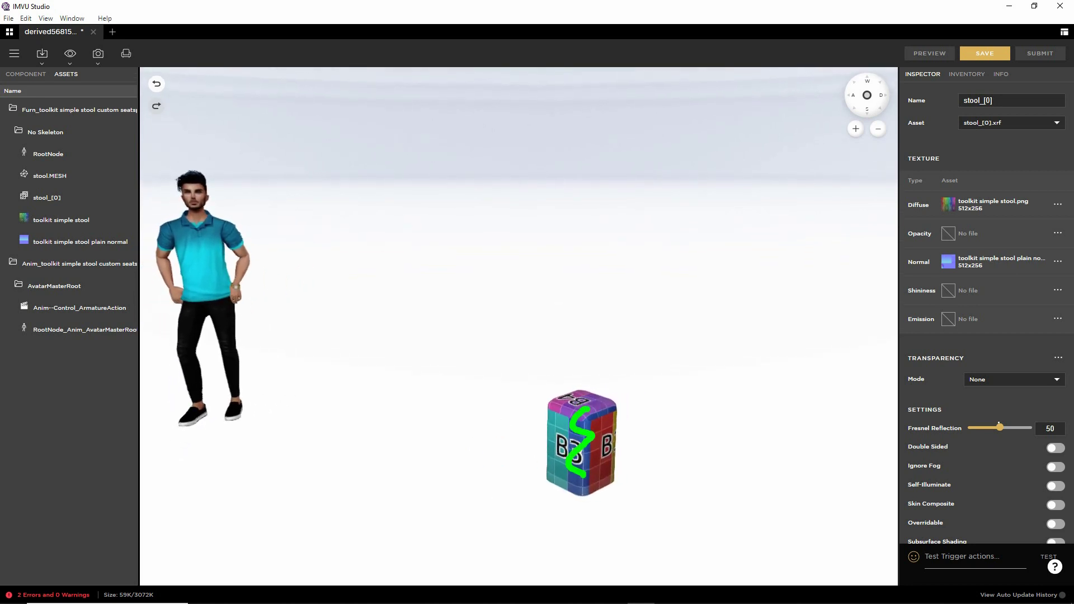
left_click_drag(584, 324, 571, 318)
mouse_move(496, 445)
left_mouse_down()
mouse_move(561, 448)
mouse_move(496, 451)
mouse_move(442, 473)
left_mouse_up()
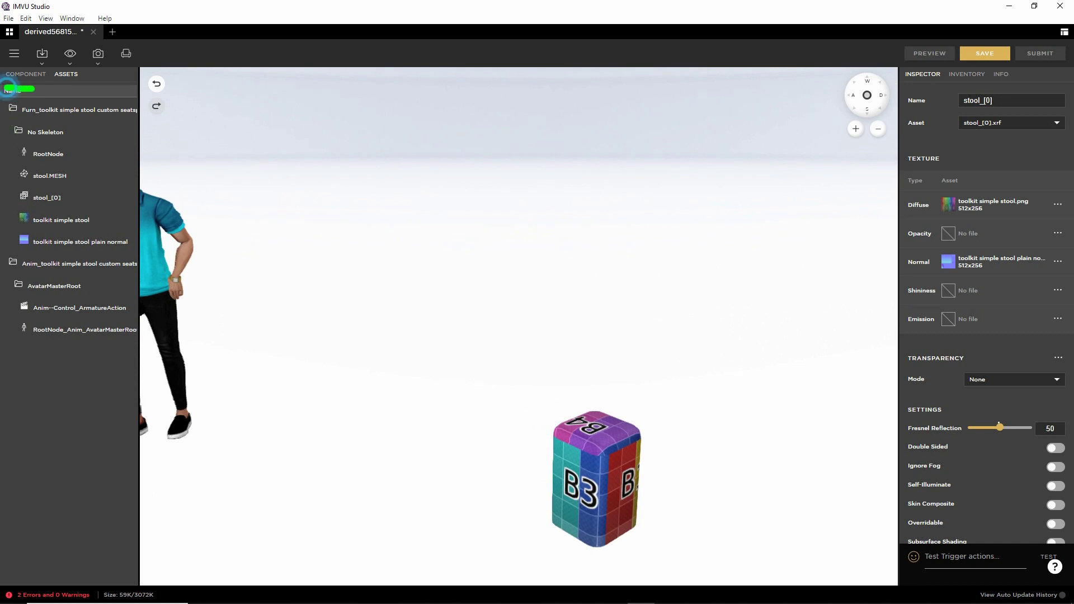
- Change the product's skeleton asset from the imported pose skeleton to RootNode.xsf
left_click(25, 74)
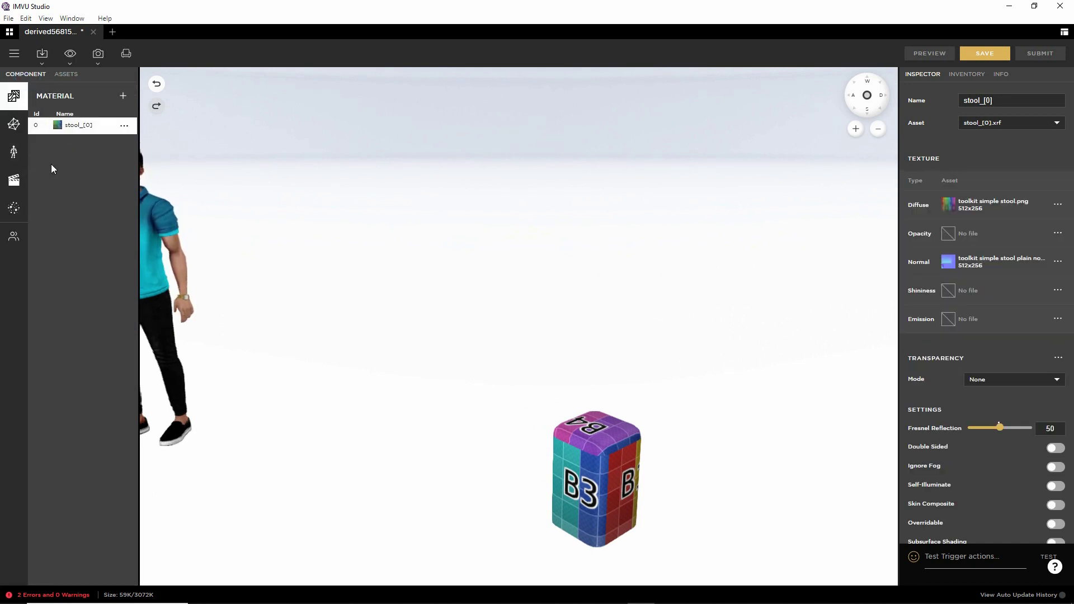
left_click(16, 154)
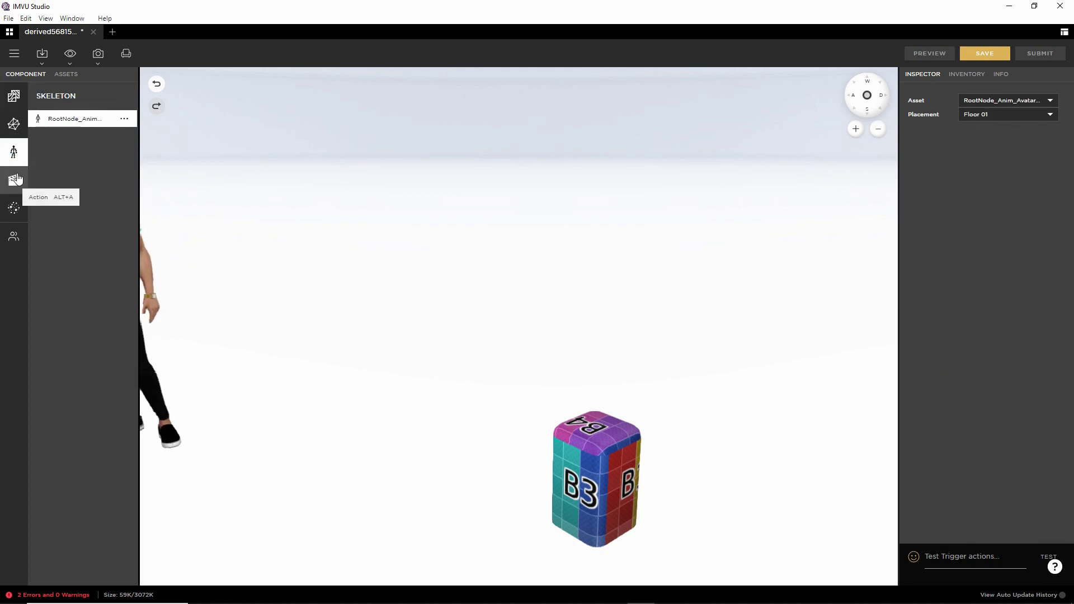
left_click(70, 124)
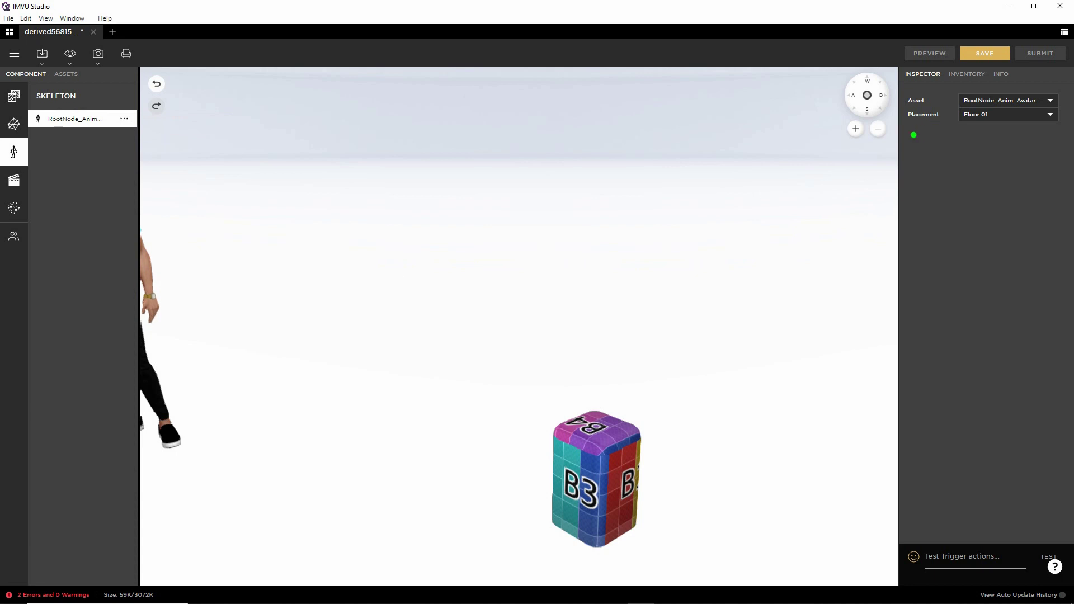
left_click_drag(914, 134, 1059, 137)
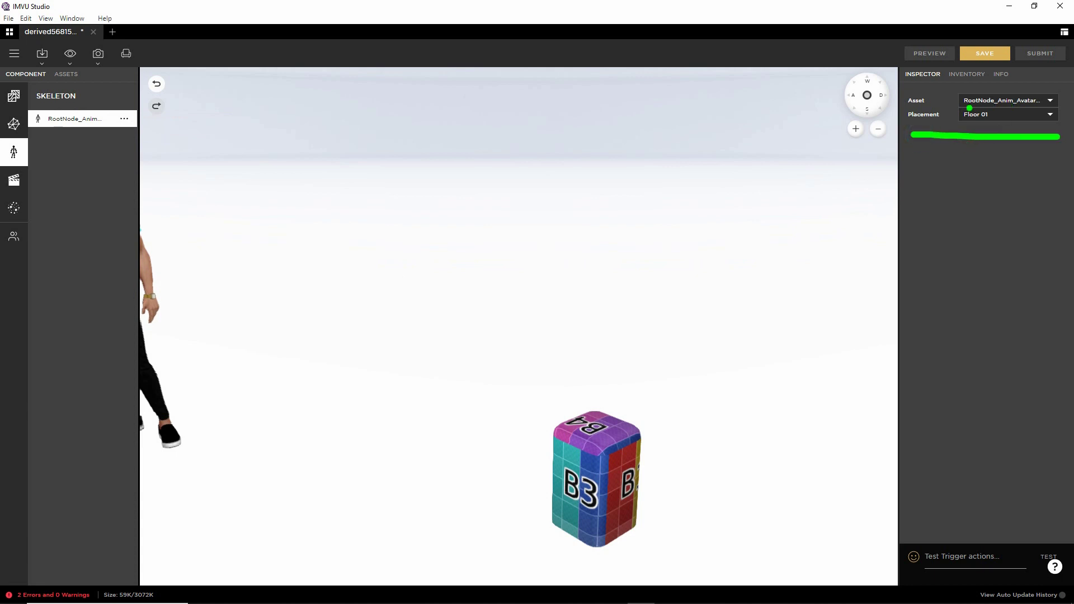
left_click_drag(966, 108, 1026, 112)
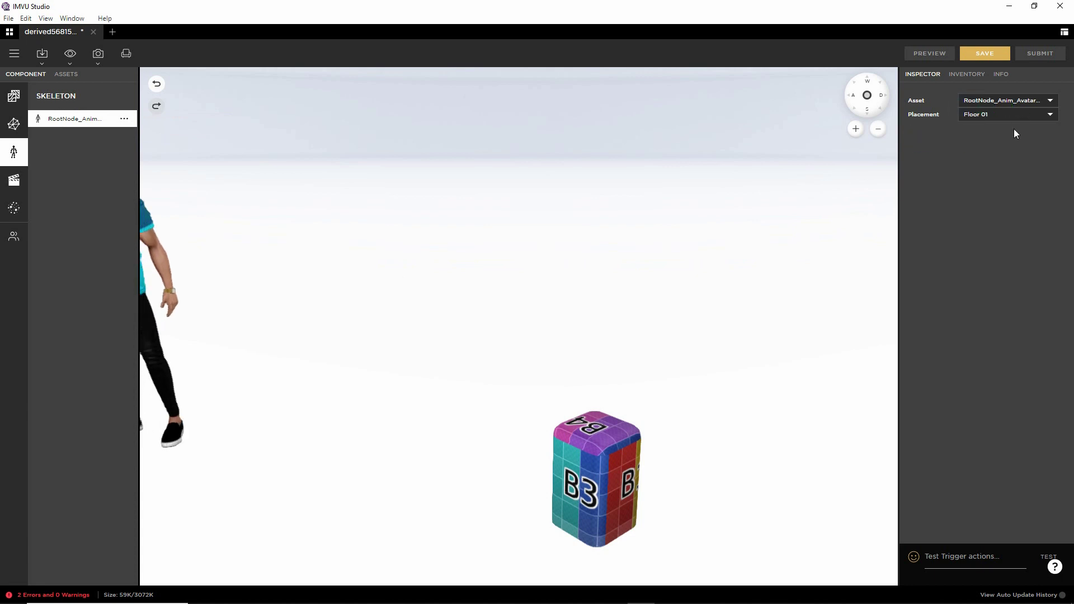
left_click(1009, 101)
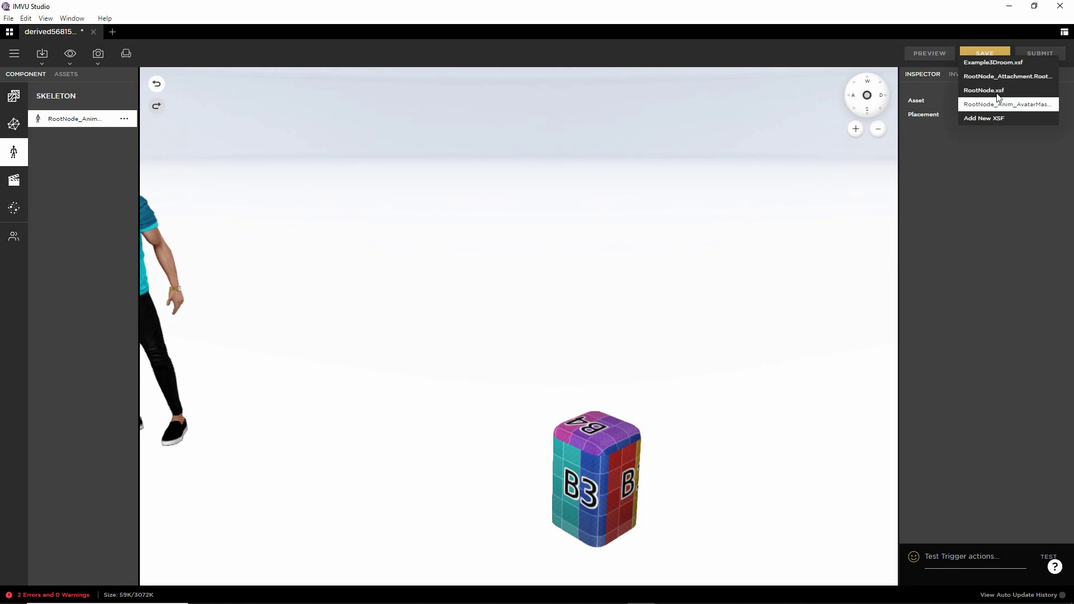
left_click_drag(962, 100, 1013, 102)
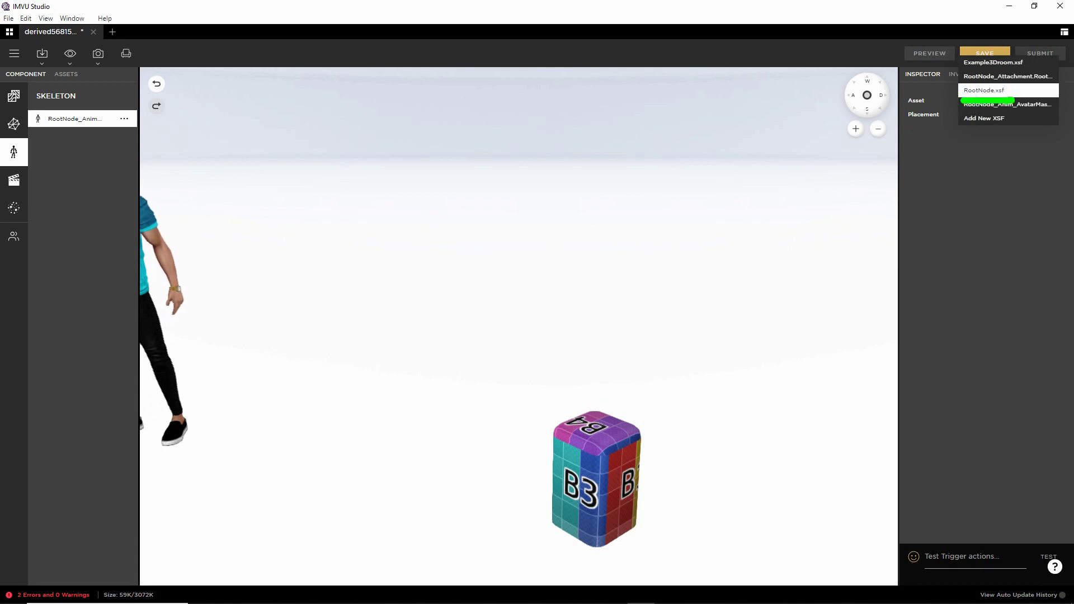
left_click(985, 91)
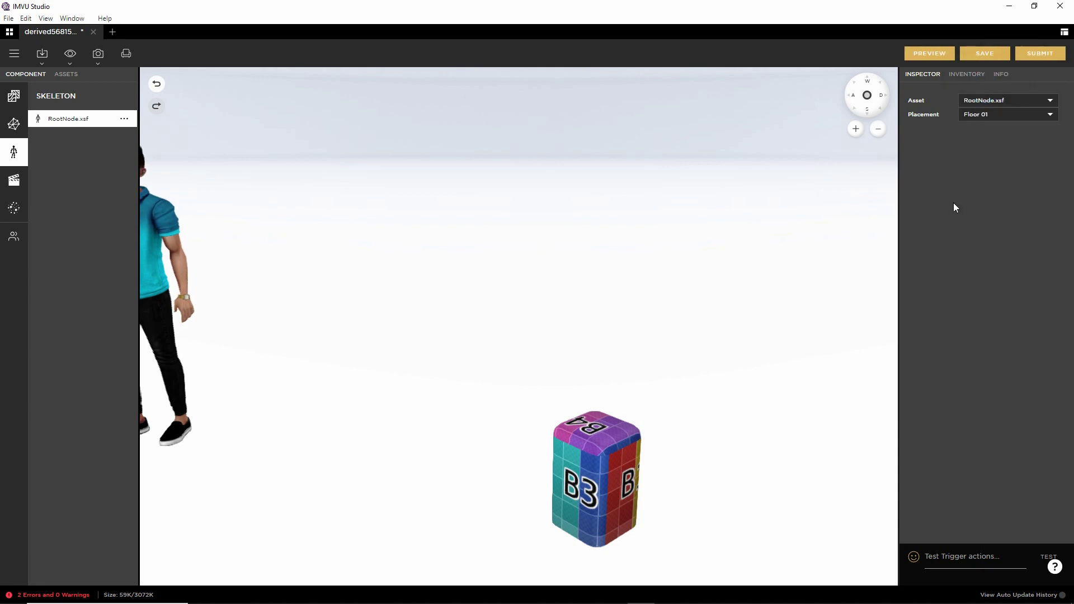
- Preview the skeleton change and move the avatar onto the stool's seat node
left_click(923, 52)
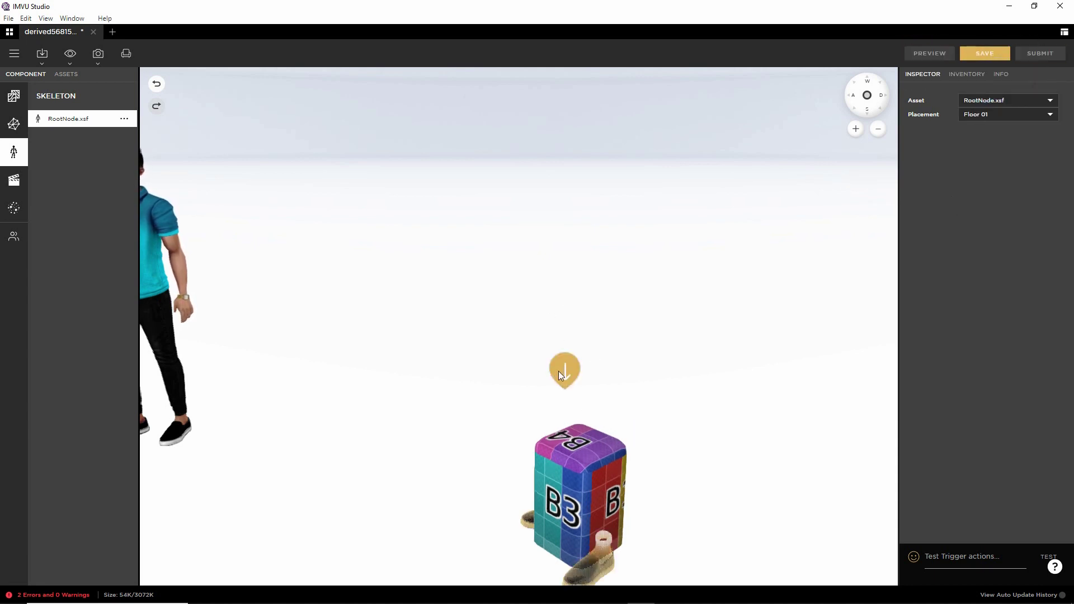
left_click(561, 370)
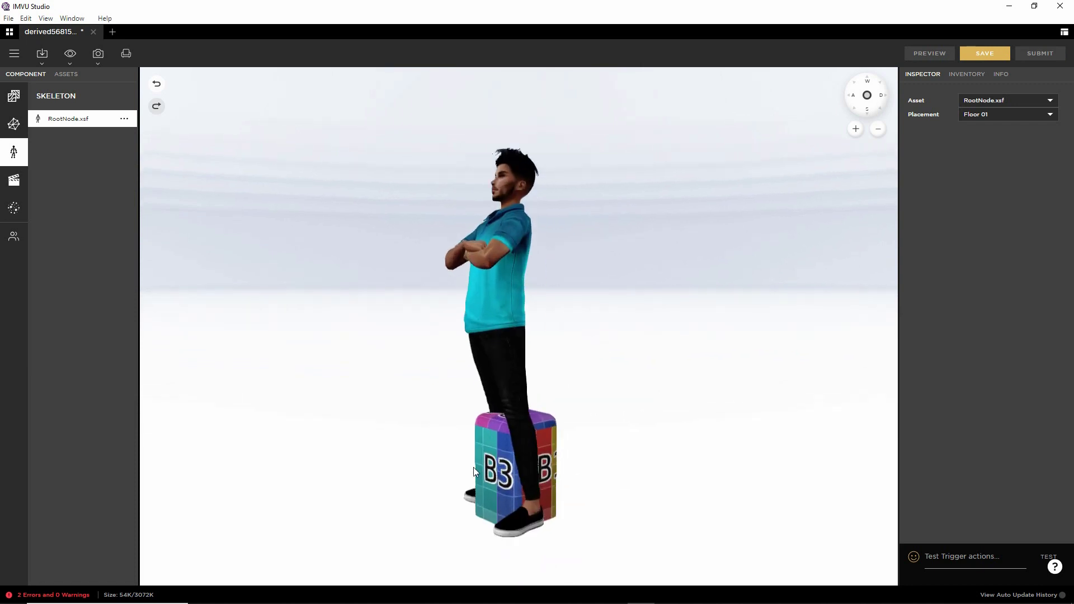
left_click_drag(465, 470, 494, 468)
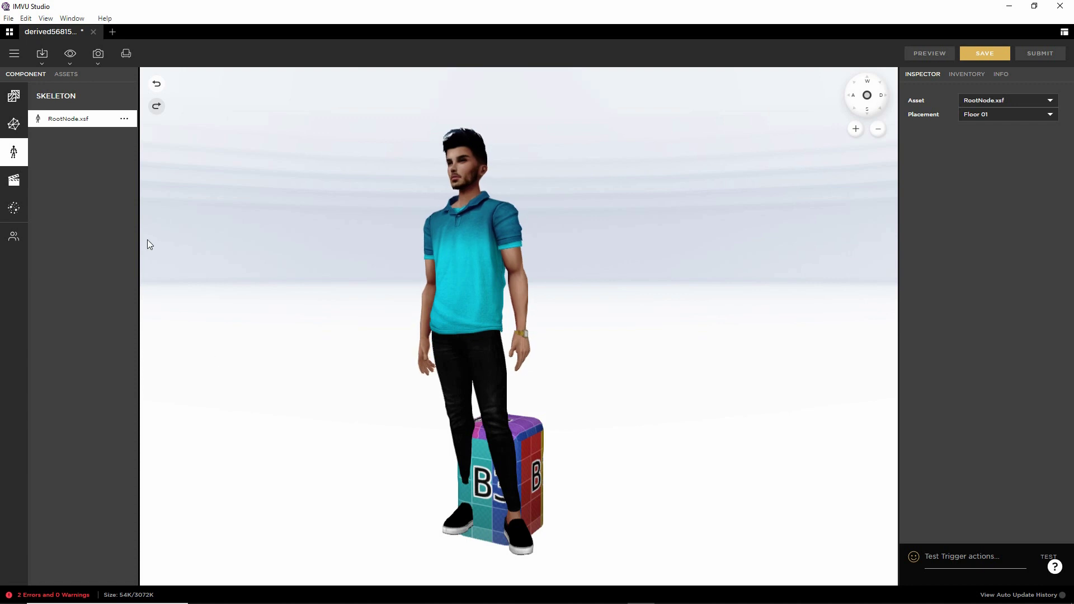
- Add a new action and set its name/trigger to stance.Stoolie
left_click_drag(10, 167, 22, 165)
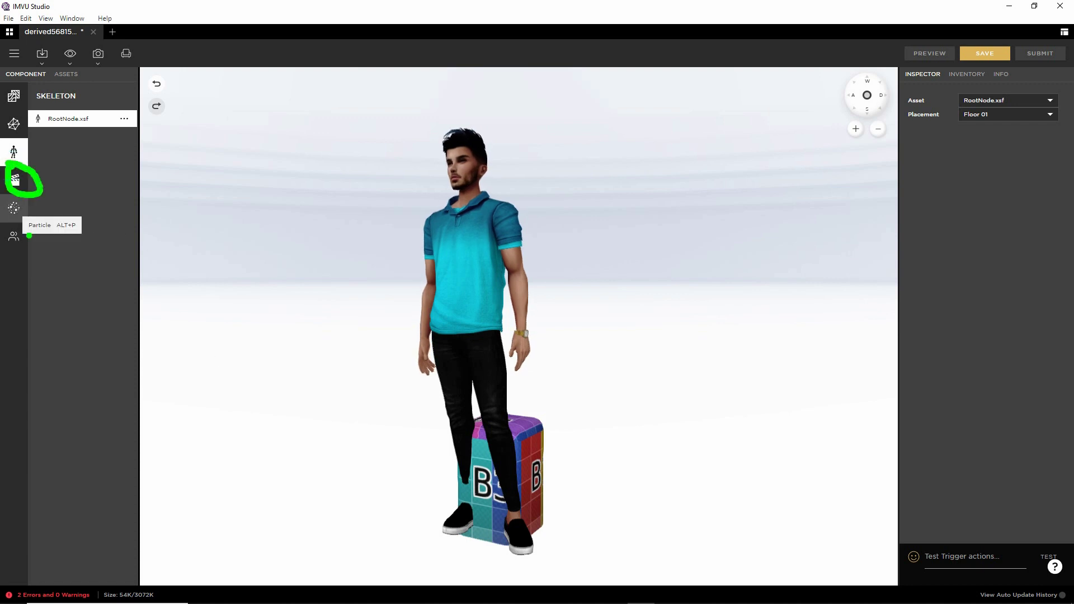
left_click(14, 179)
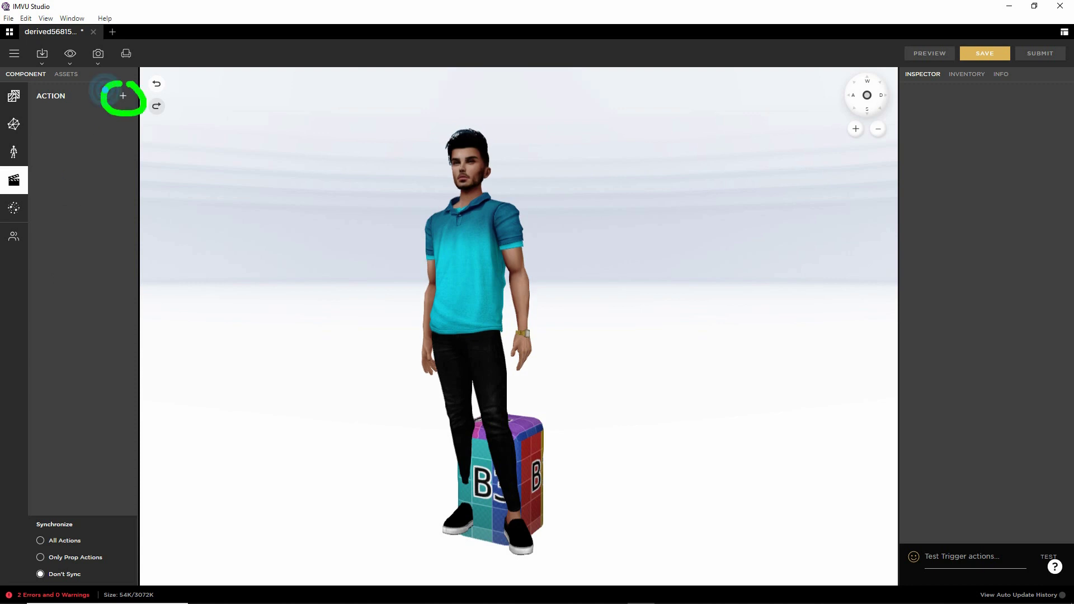
left_click(123, 103)
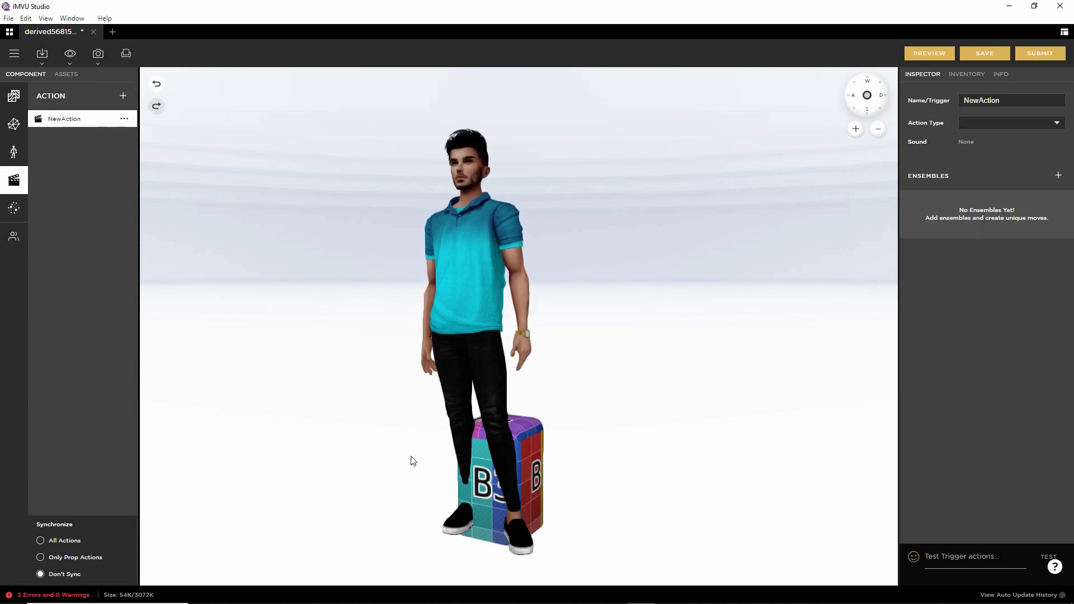
left_click_drag(908, 110, 1002, 111)
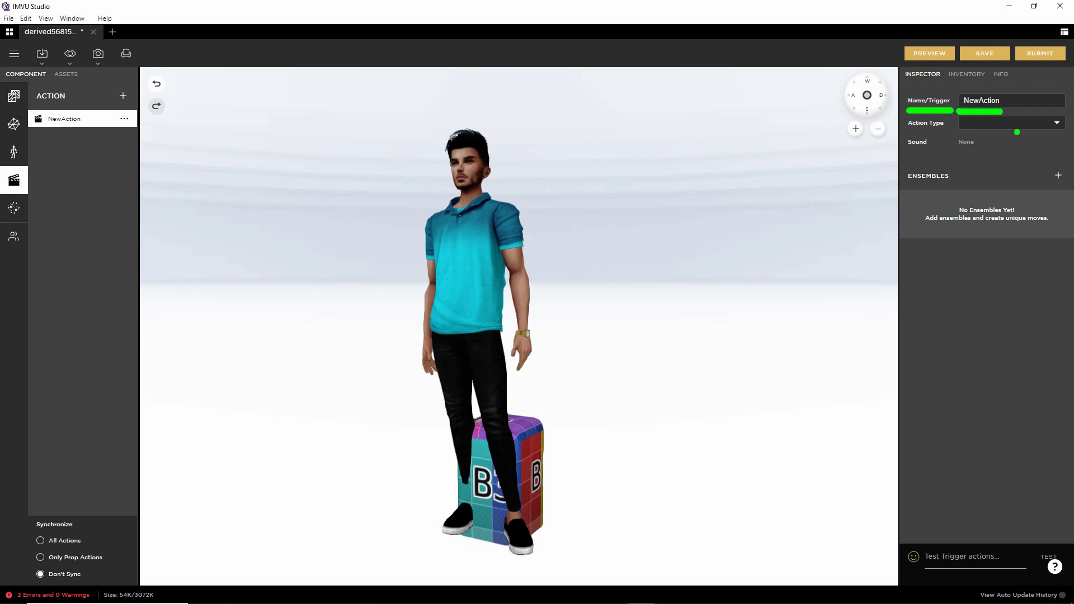
double_click(1002, 100)
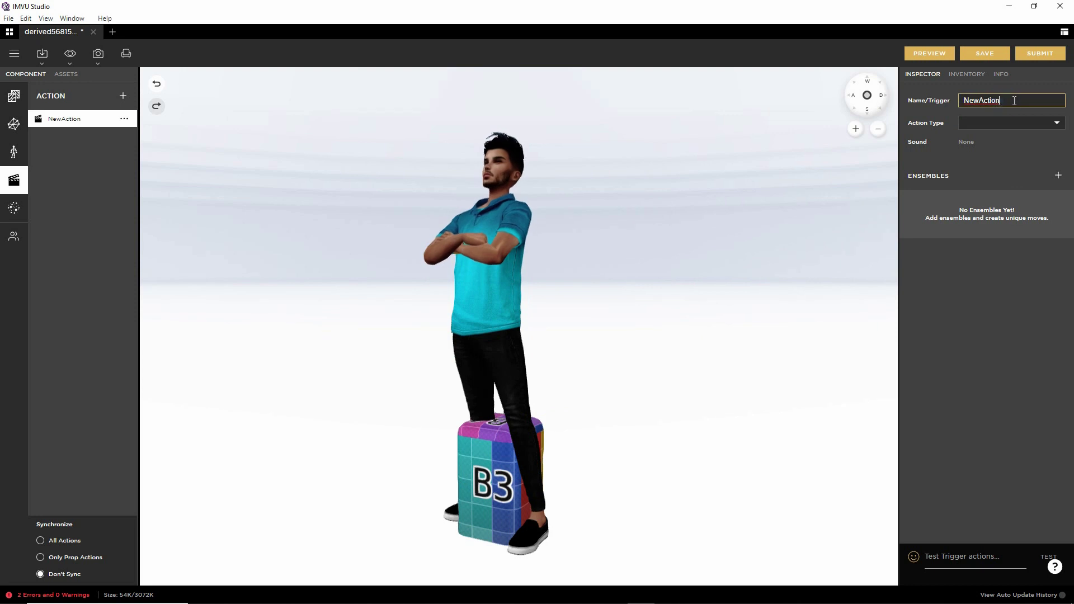
type("stance.Stoolie")
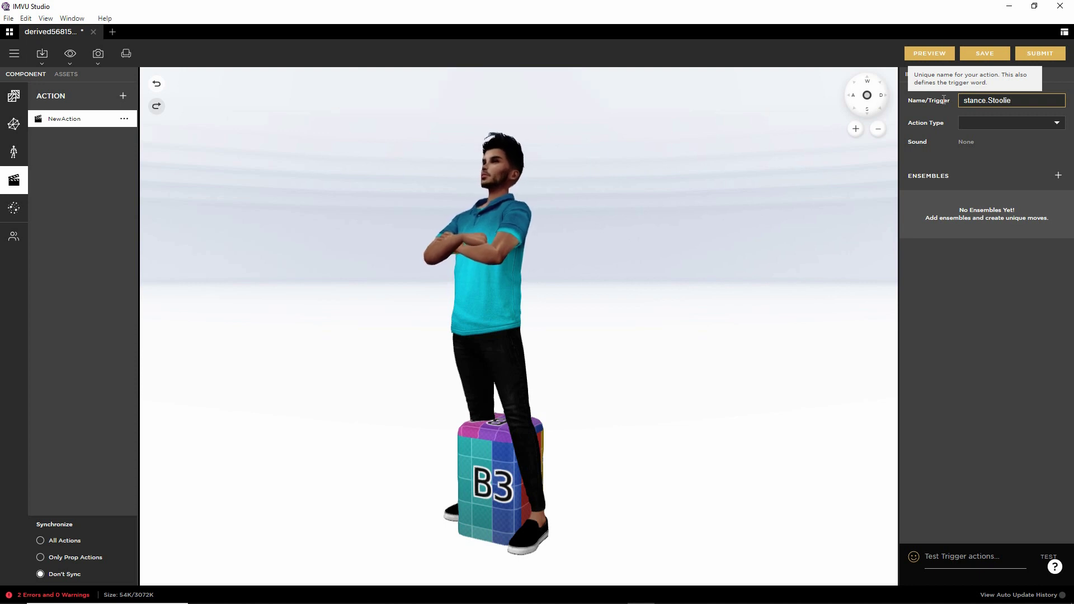
key("Return")
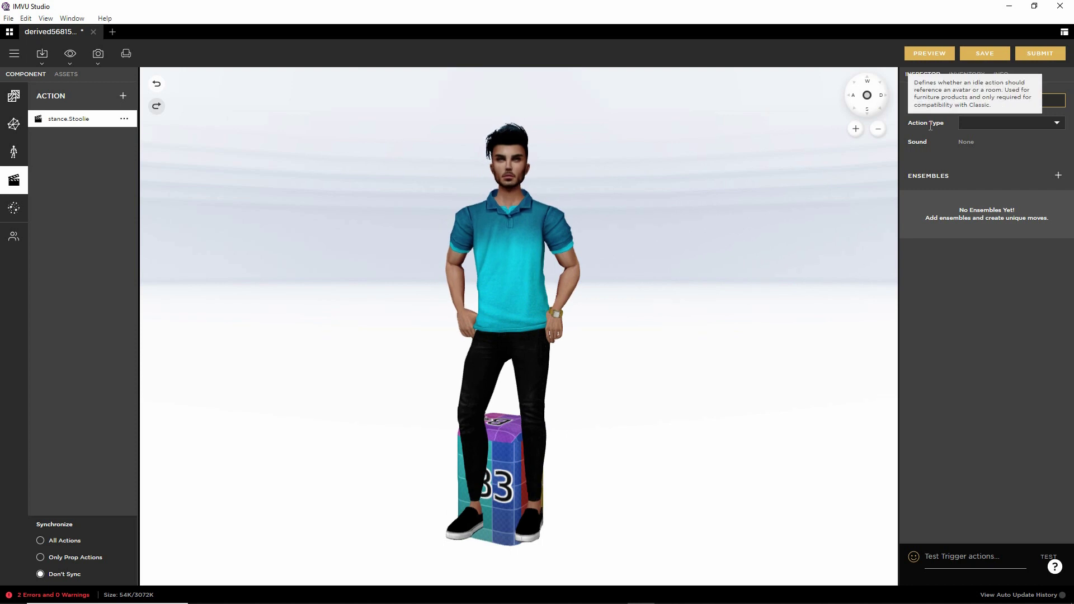
left_click_drag(953, 111, 1026, 114)
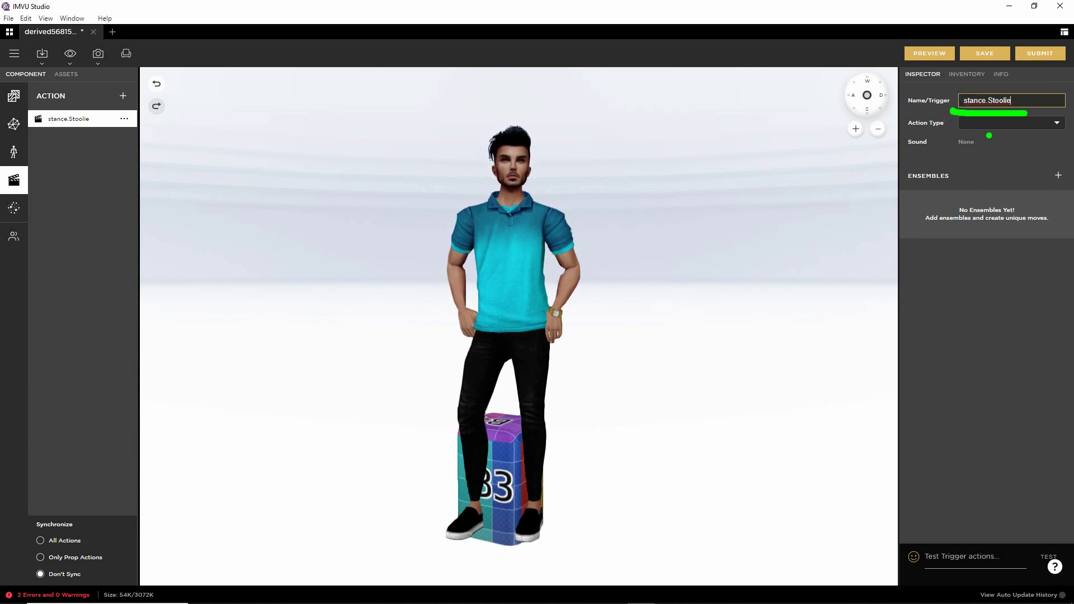
- Start a new ensemble for the stance.Stoolie action with Anim--Control_ArmatureAction.xaf as its skeletal animation
mouse_move(841, 168)
left_mouse_down()
mouse_move(654, 368)
mouse_move(652, 409)
left_mouse_up()
mouse_move(726, 360)
left_mouse_down()
mouse_move(882, 257)
mouse_move(874, 303)
left_mouse_up()
mouse_move(1066, 170)
left_mouse_down()
mouse_move(1056, 160)
mouse_move(1071, 203)
left_mouse_up()
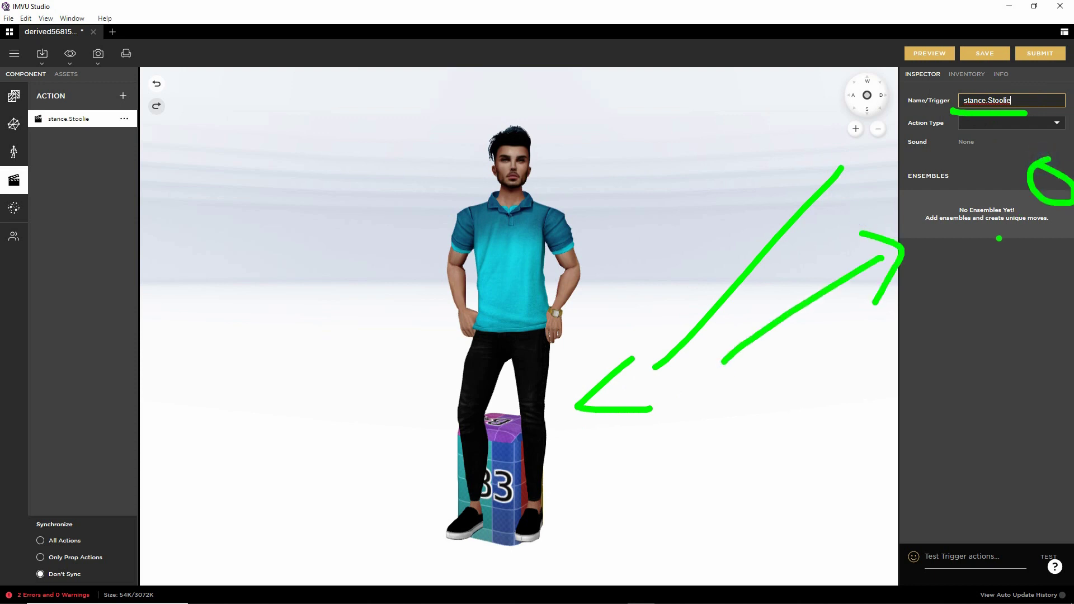
mouse_move(1060, 161)
left_mouse_down()
mouse_move(1047, 189)
mouse_move(1070, 171)
left_mouse_up()
left_click(1057, 175)
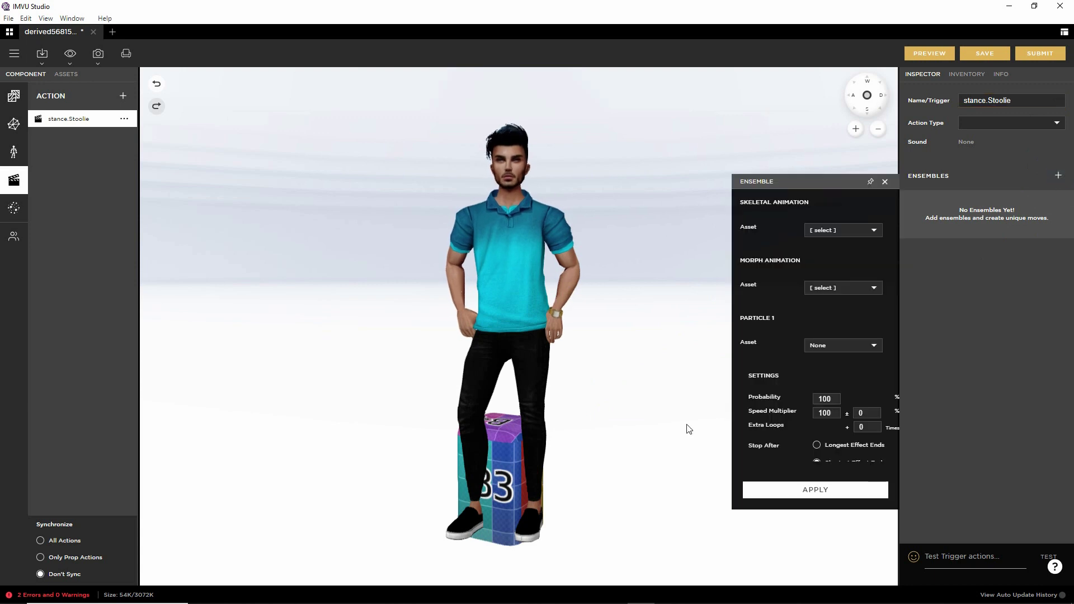
left_click_drag(738, 241, 874, 245)
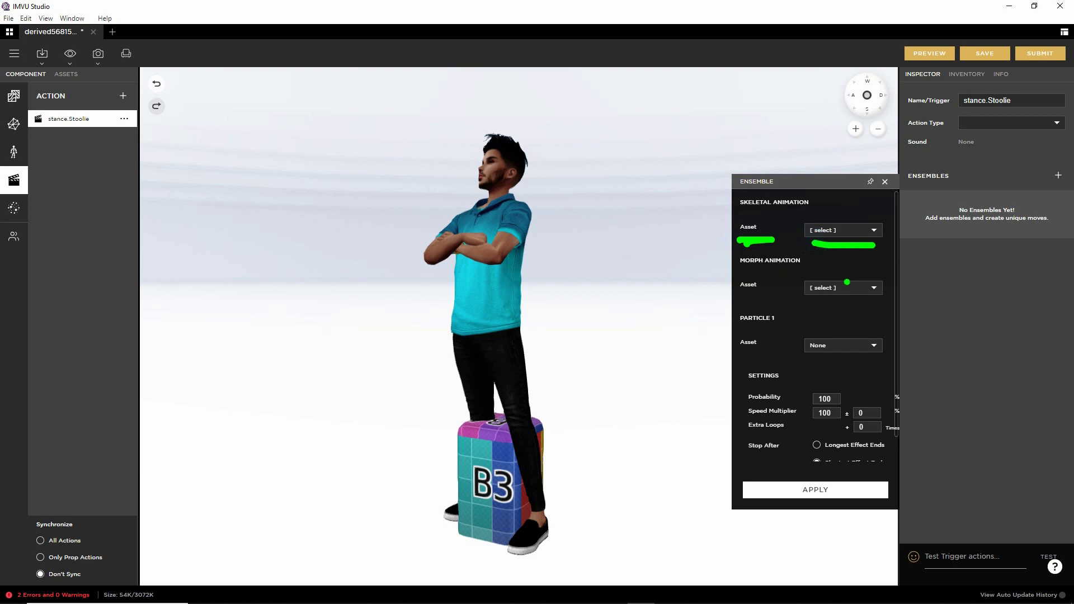
left_click(845, 235)
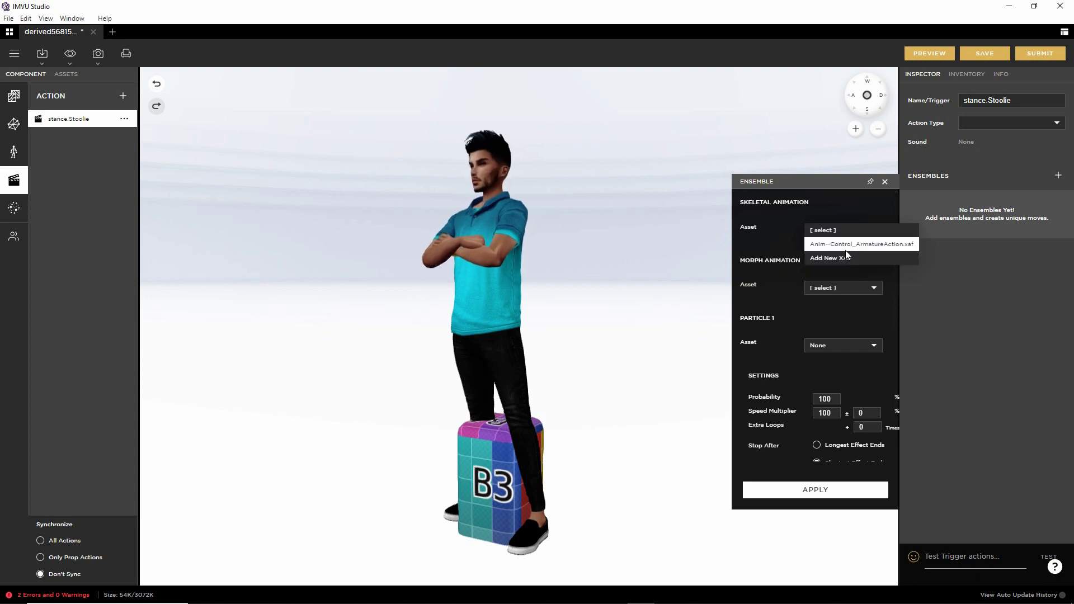
left_click_drag(818, 253, 909, 249)
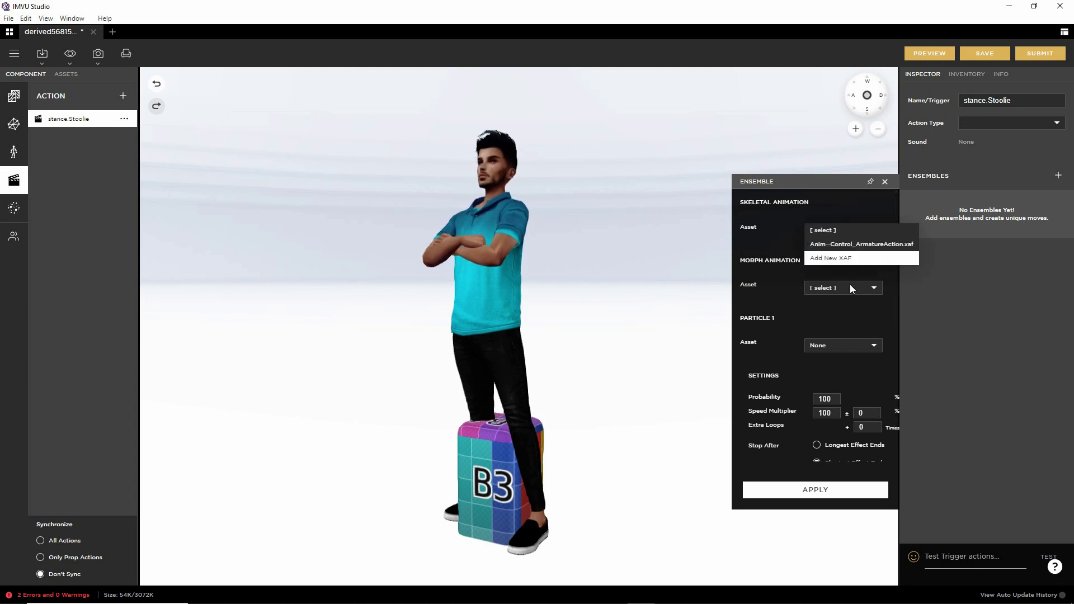
left_click(832, 246)
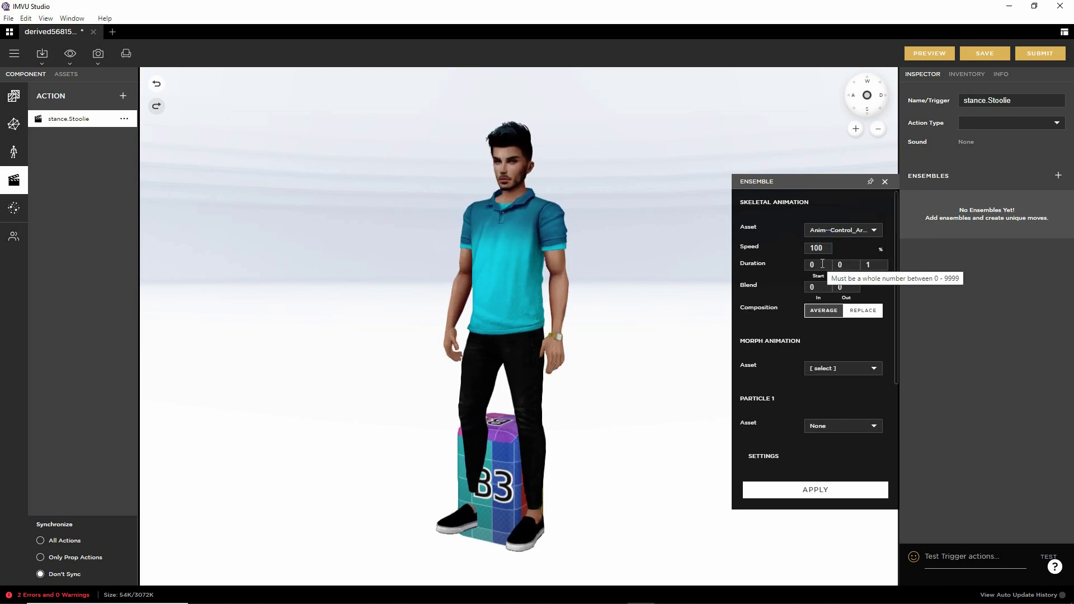
- Set the skeletal animation's duration to start 1, end 2 and loop 0
double_click(822, 264)
type("1")
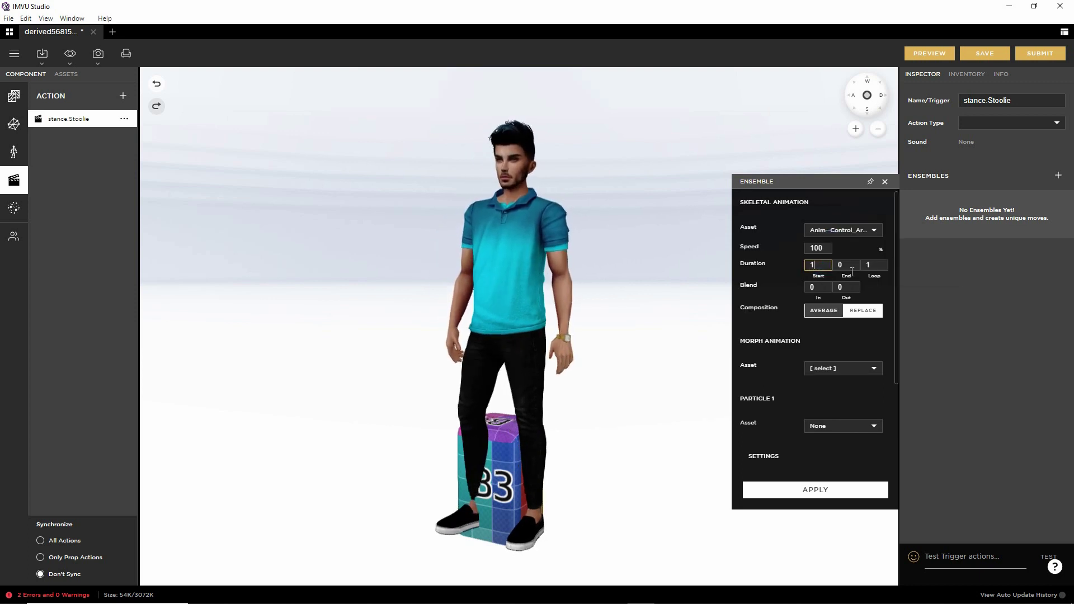
double_click(845, 265)
type("2")
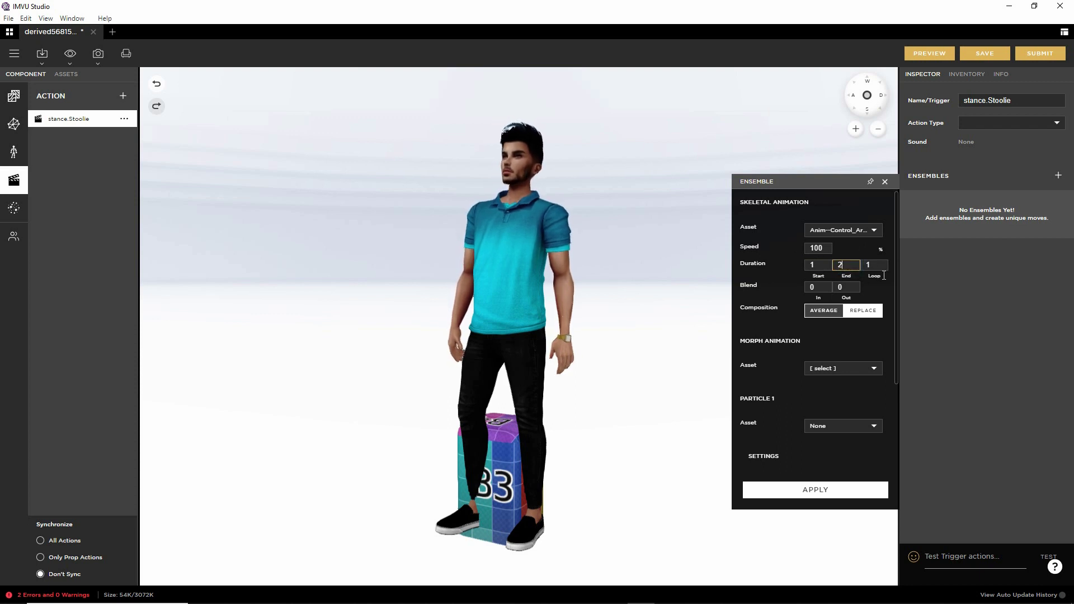
double_click(868, 265)
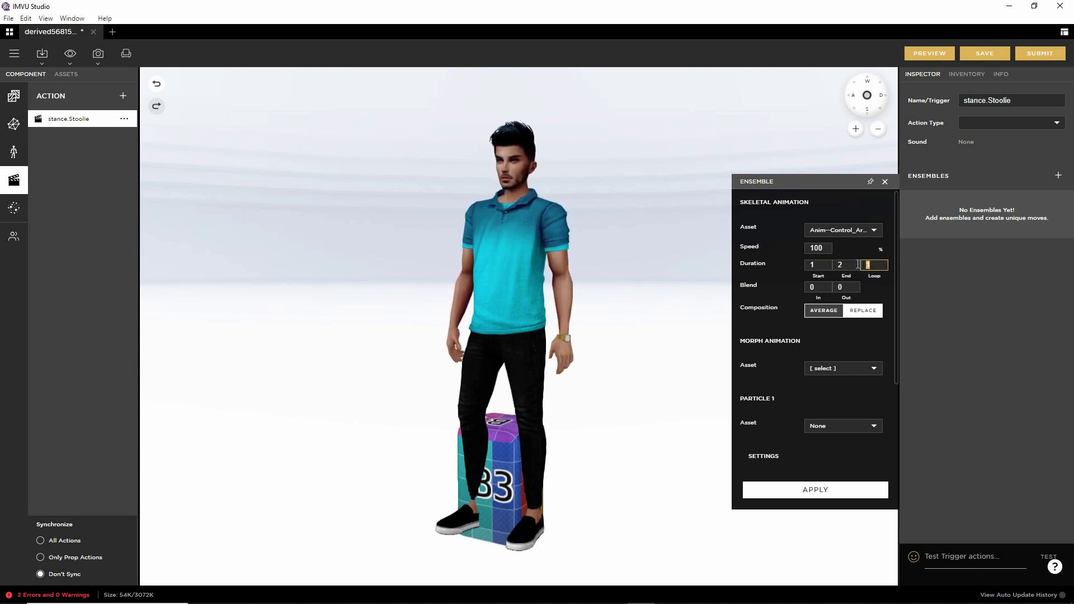
type("0")
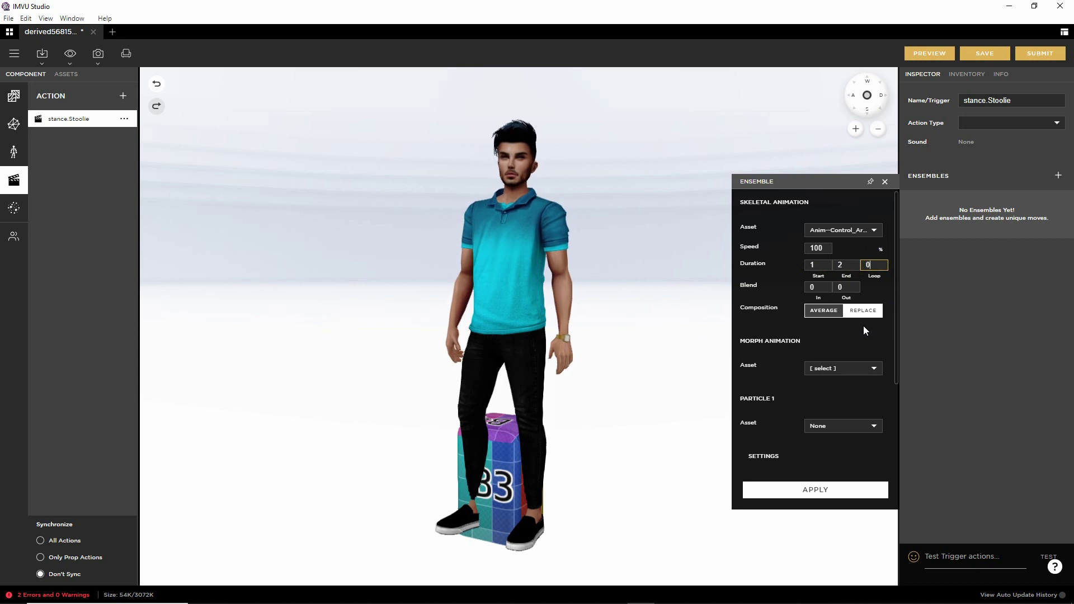
- Choose Replace composition for the skeletal animation and apply the ensemble to the stance.Stoolie action
left_click(863, 309)
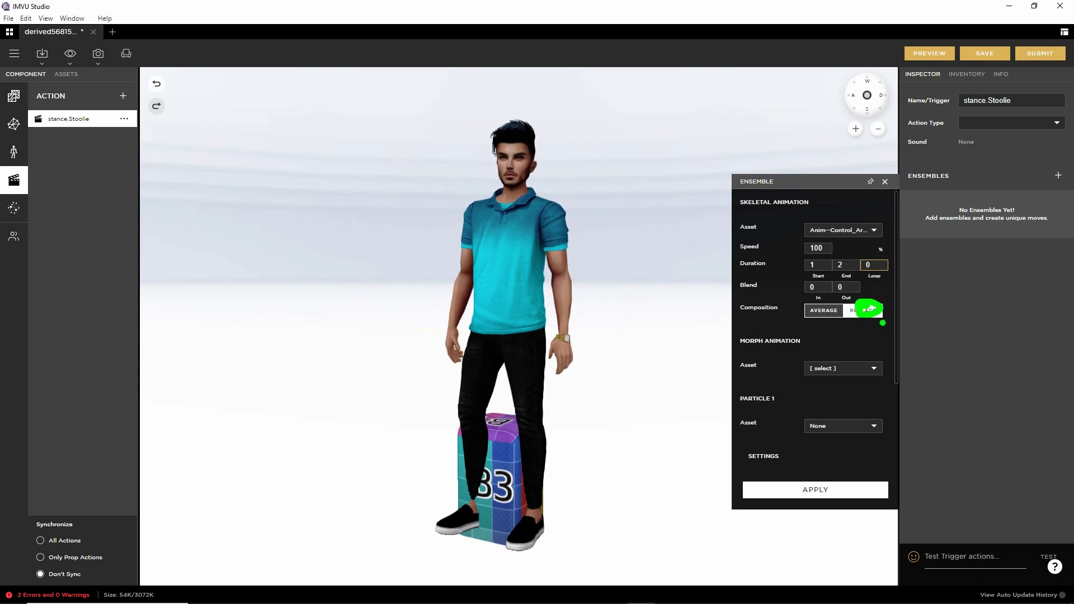
left_click(861, 312)
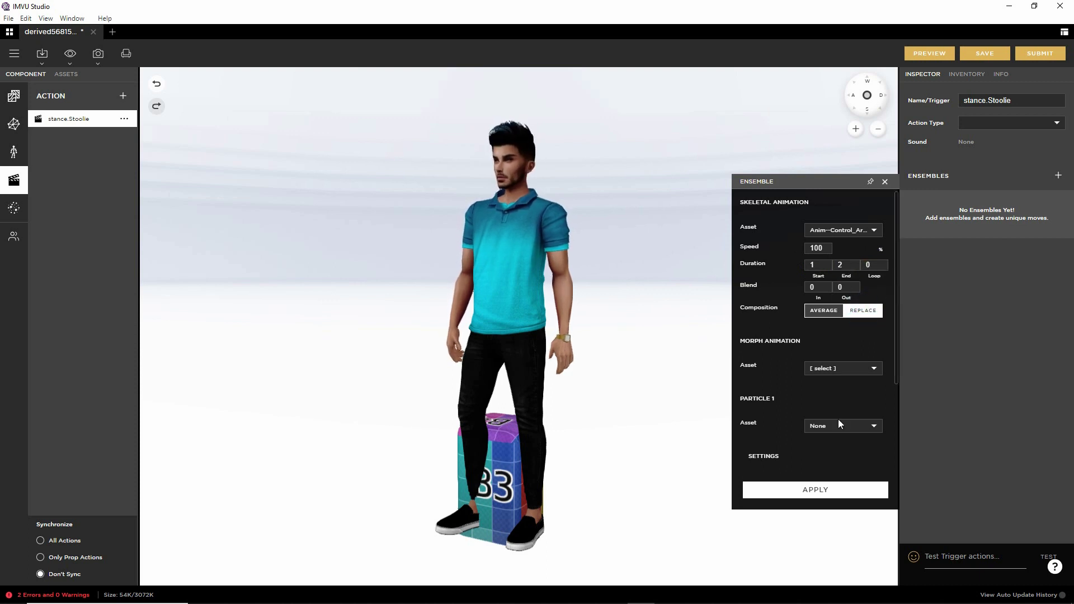
scroll(797, 405, "down", 3)
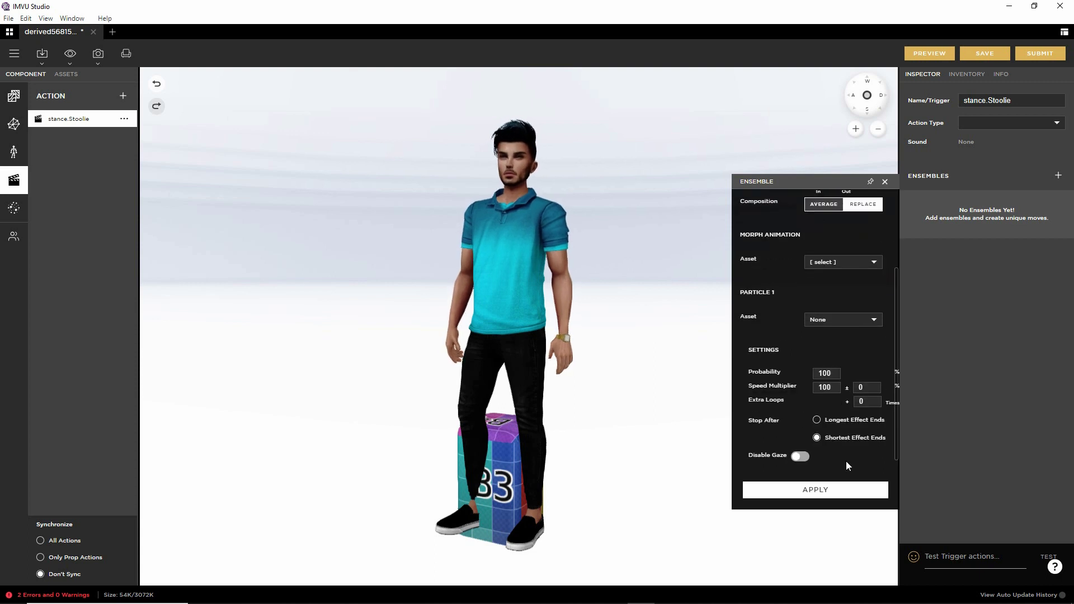
left_click(801, 468)
left_click(813, 490)
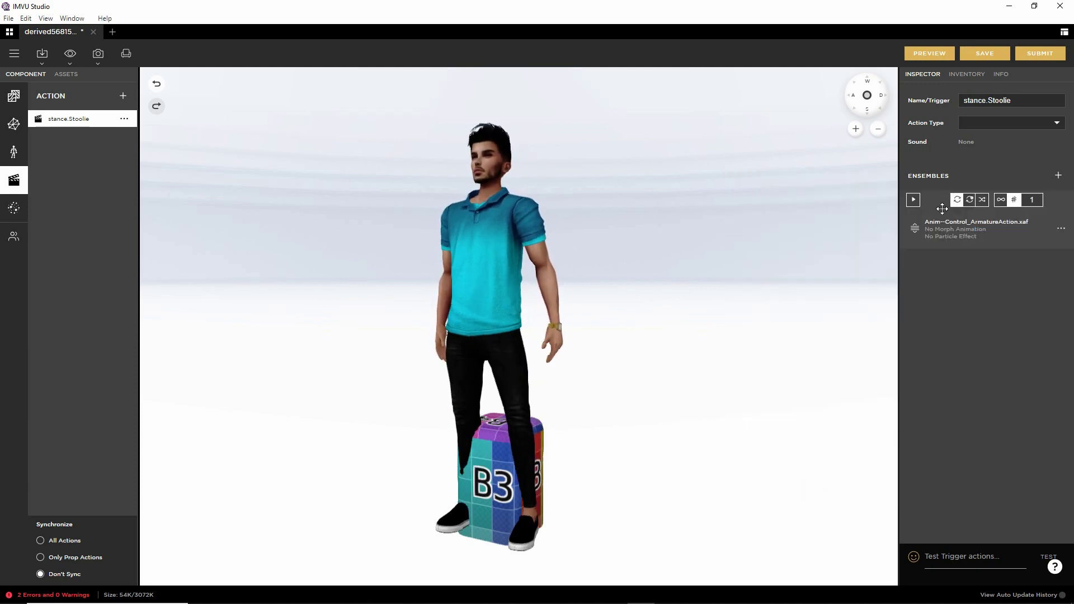
- Preview the stance.Stoolie action and examine the avatar's sitting pose on the stool from several angles
left_click(927, 54)
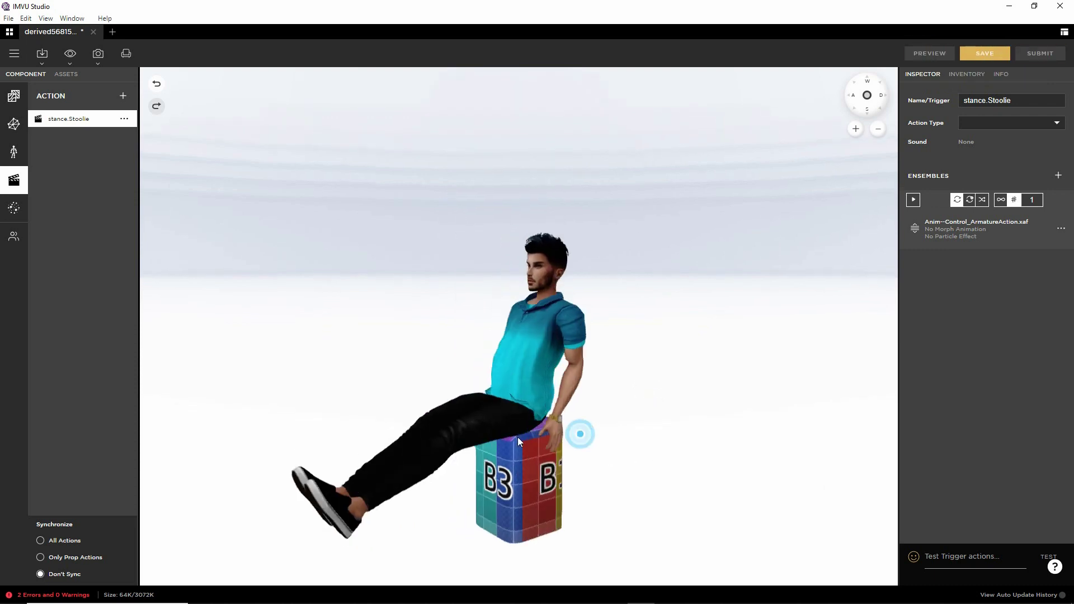
left_click_drag(556, 467, 609, 418)
scroll(609, 417, "up", 3)
scroll(599, 433, "down", 2)
right_click_drag(601, 460, 577, 454)
mouse_move(528, 469)
left_mouse_down()
mouse_move(729, 468)
mouse_move(520, 472)
left_mouse_up()
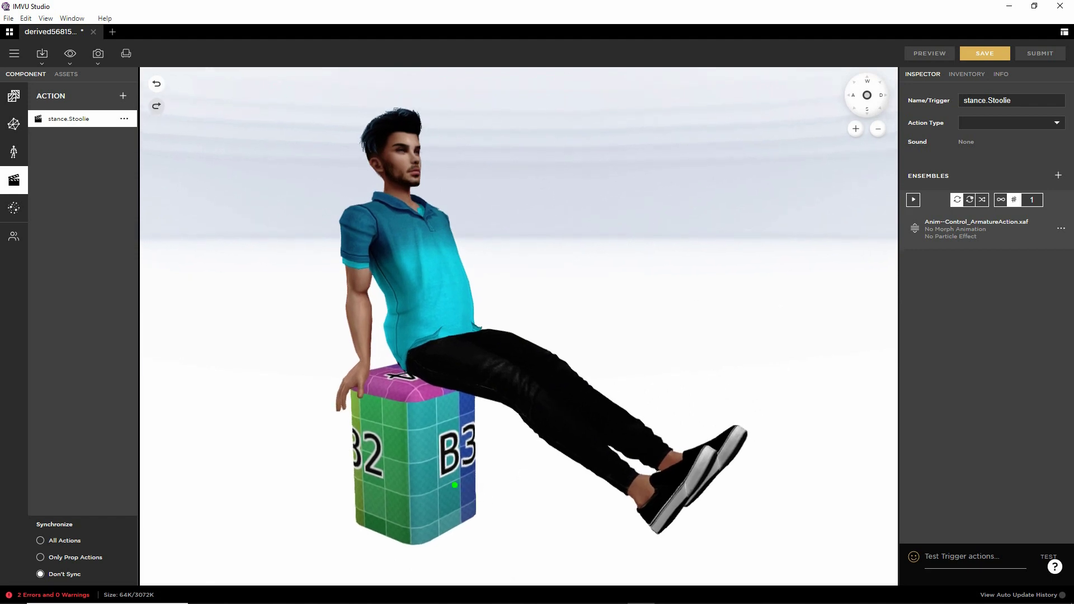
mouse_move(430, 509)
left_mouse_down()
mouse_move(476, 514)
mouse_move(431, 508)
mouse_move(465, 489)
mouse_move(500, 499)
mouse_move(414, 544)
left_mouse_up()
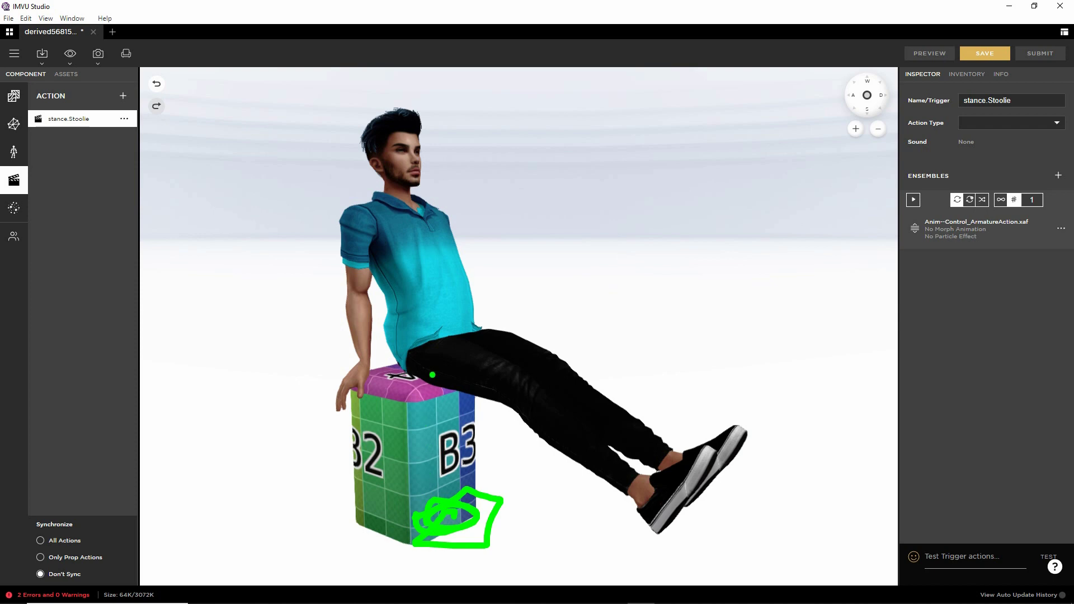
mouse_move(426, 339)
left_mouse_down()
mouse_move(460, 476)
mouse_move(470, 452)
left_mouse_up()
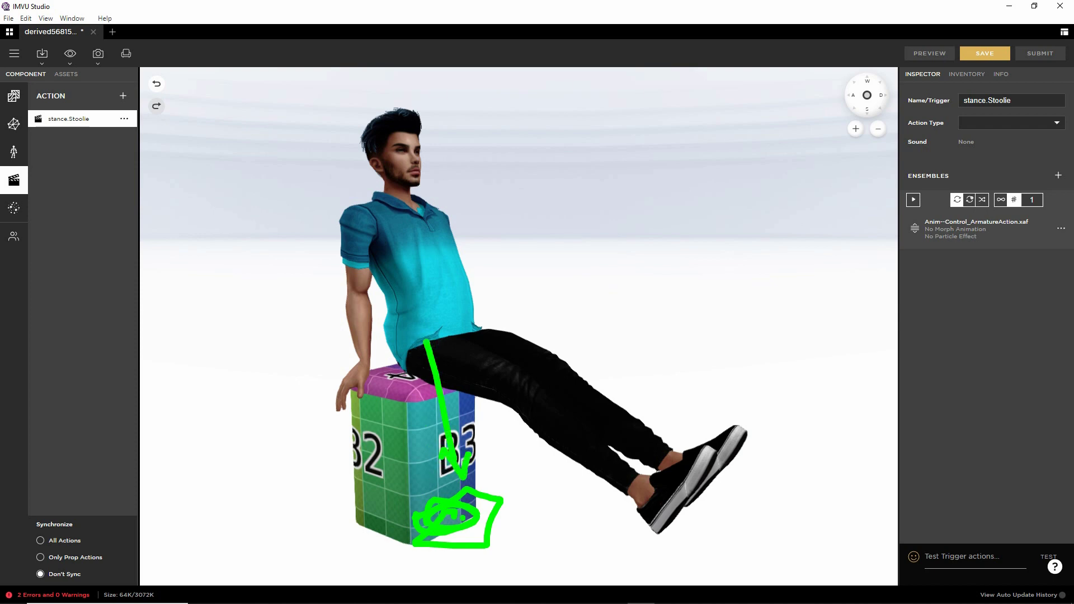
key("Escape")
mouse_move(468, 514)
left_mouse_down()
mouse_move(453, 497)
mouse_move(510, 496)
mouse_move(348, 498)
mouse_move(457, 499)
mouse_move(438, 498)
left_mouse_up()
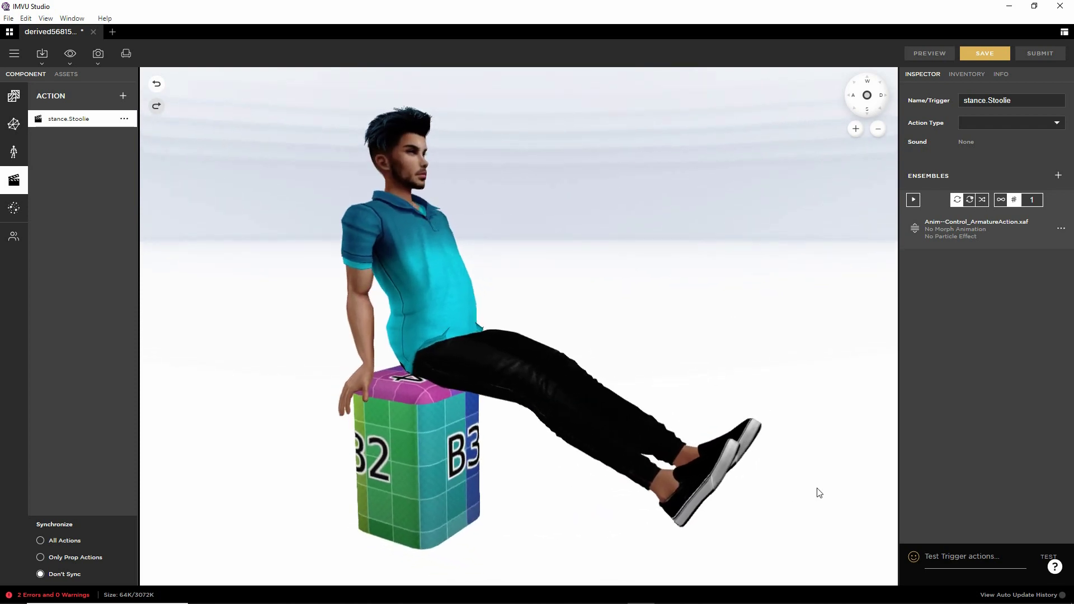
- Save the project as a new product named "Stoolie custom pose"
left_click(14, 53)
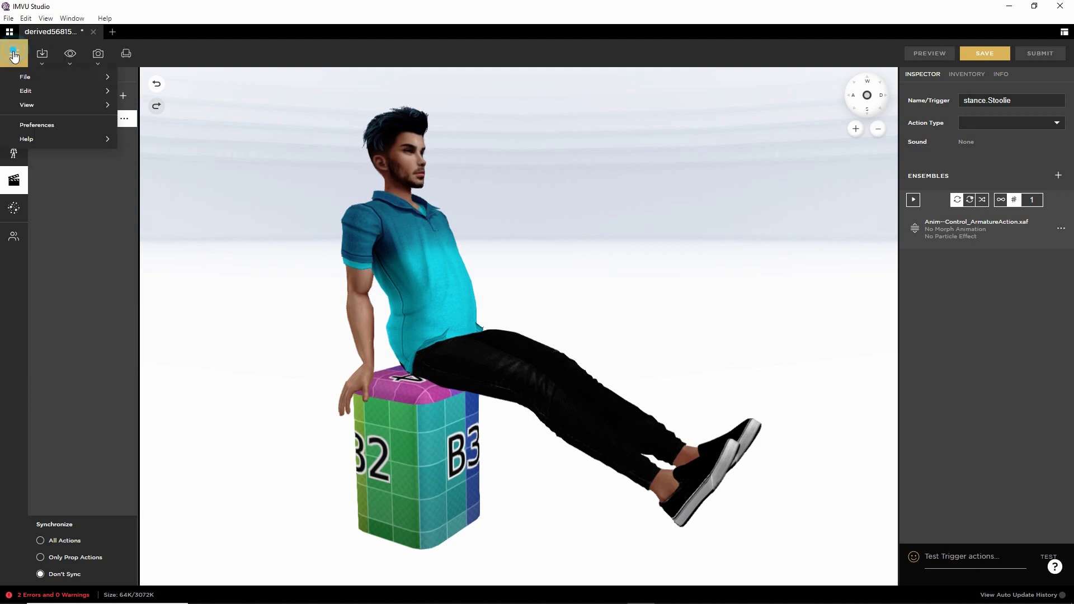
mouse_move(32, 75)
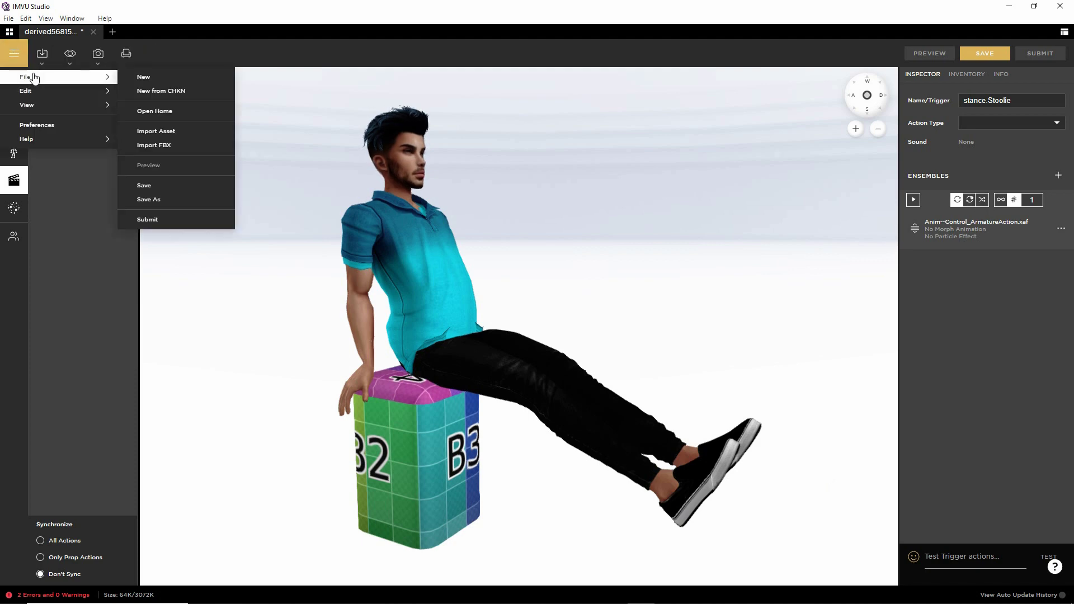
left_click(142, 202)
left_click(530, 333)
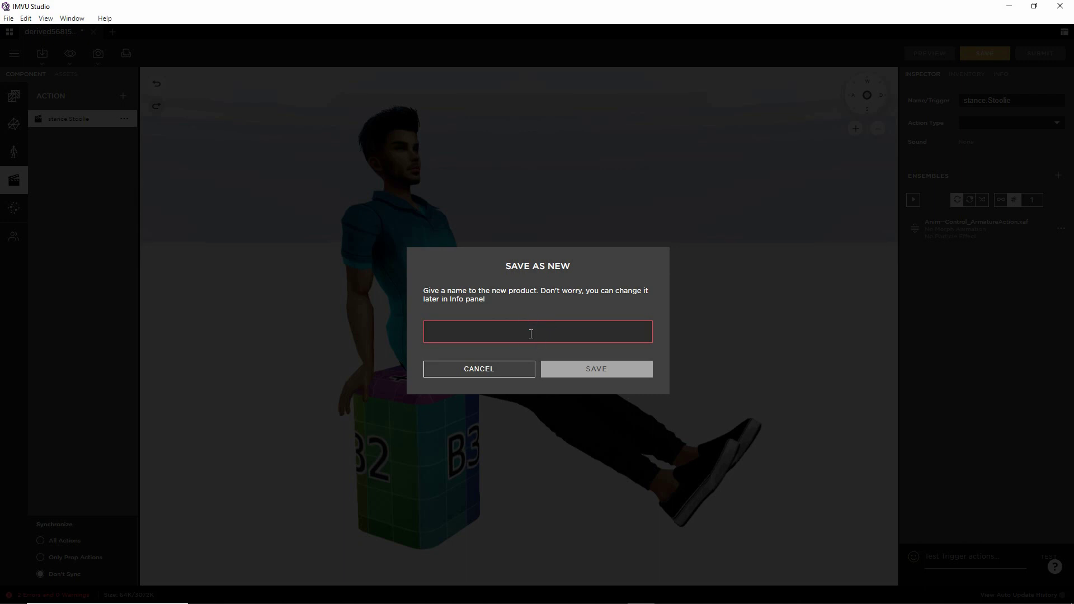
type("c")
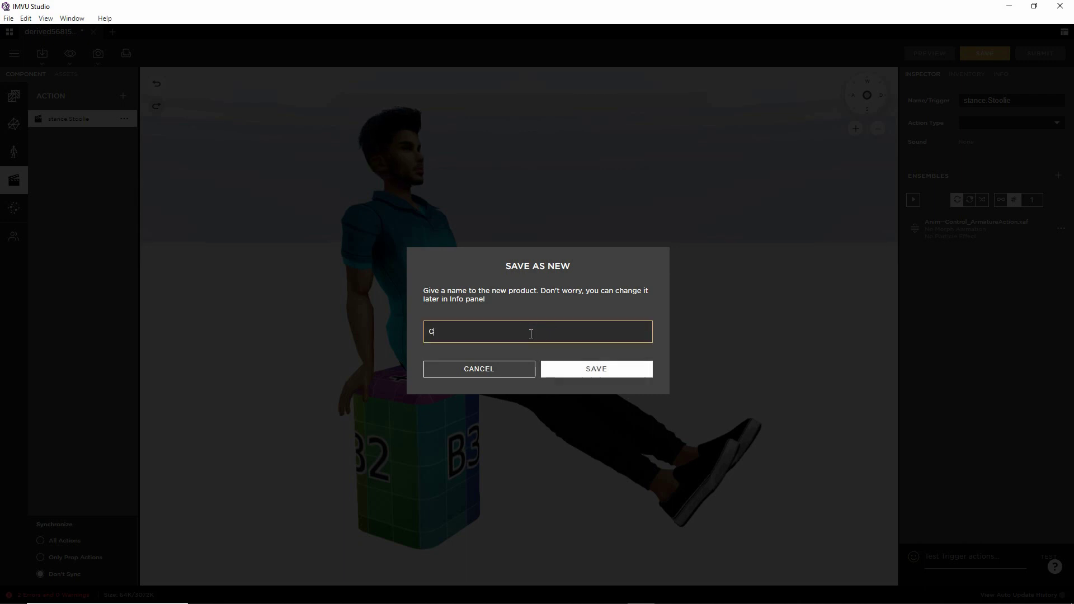
key("BackSpace")
type("Stoolie custo")
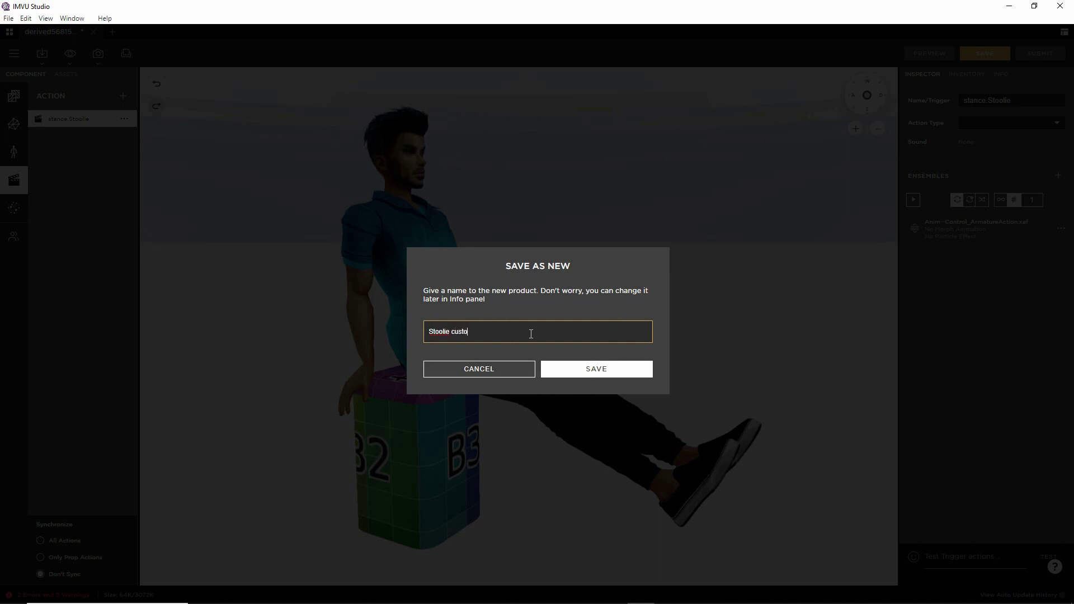
type("m poe")
left_click(585, 368)
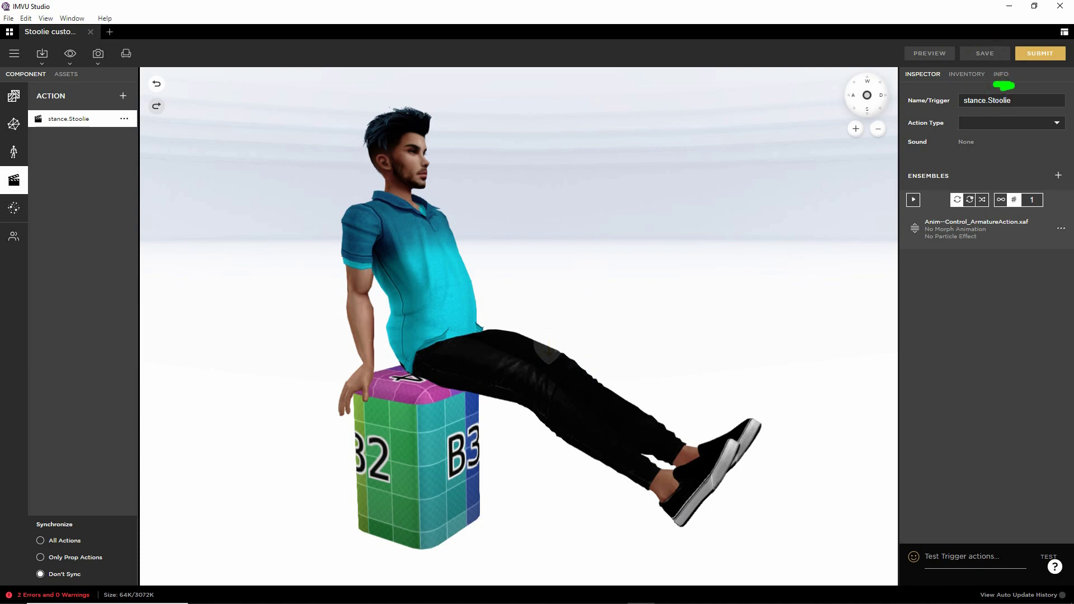
- Review the product's submission details, including its images, general data, price, fees, search keywords and control settings
left_click(1000, 75)
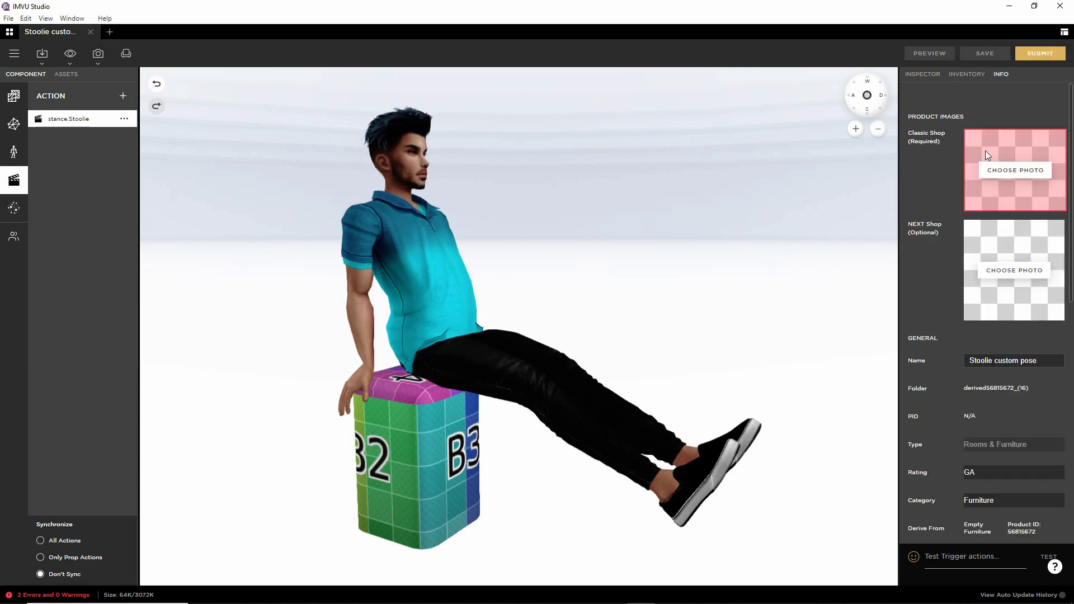
scroll(992, 252, "down", 5)
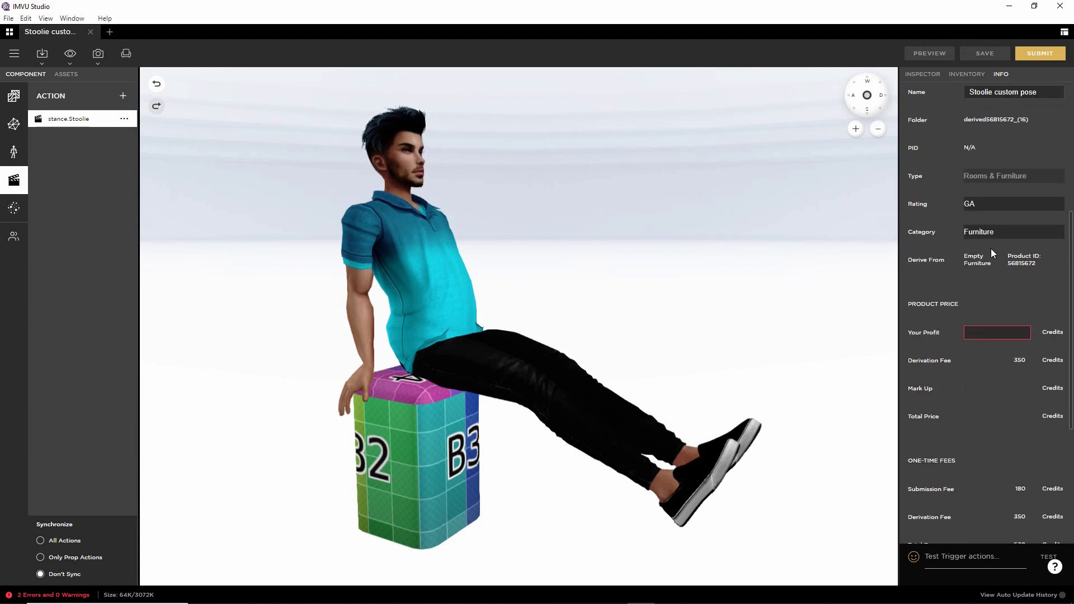
scroll(982, 337, "down", 4)
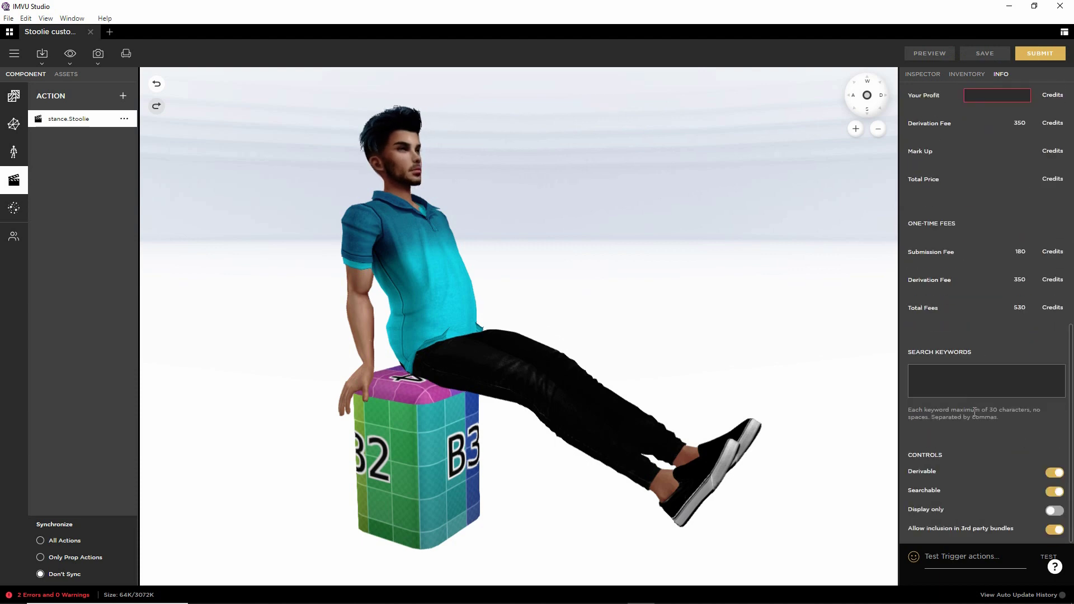
scroll(973, 325, "up", 9)
scroll(965, 300, "down", 1)
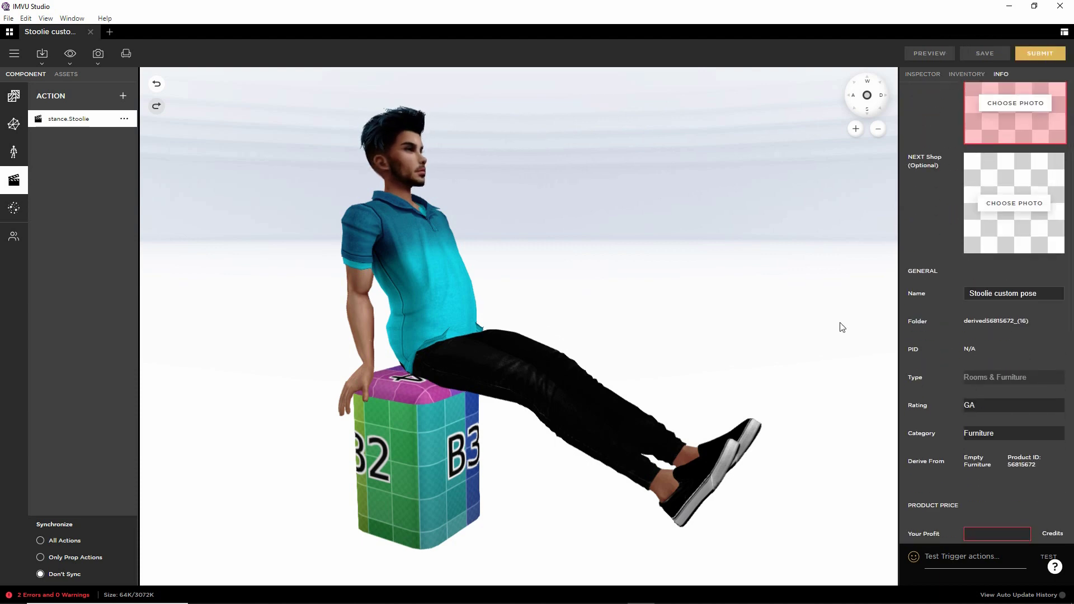